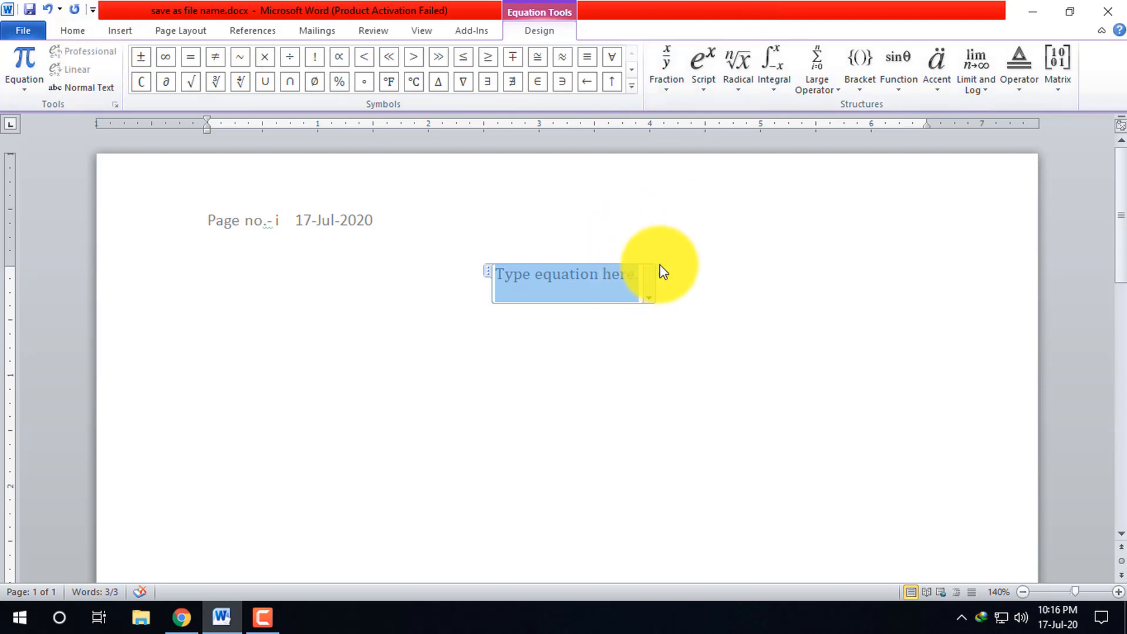
Step: Insert a stacked fraction into the empty equation placeholder
left_click(571, 276)
left_click(660, 76)
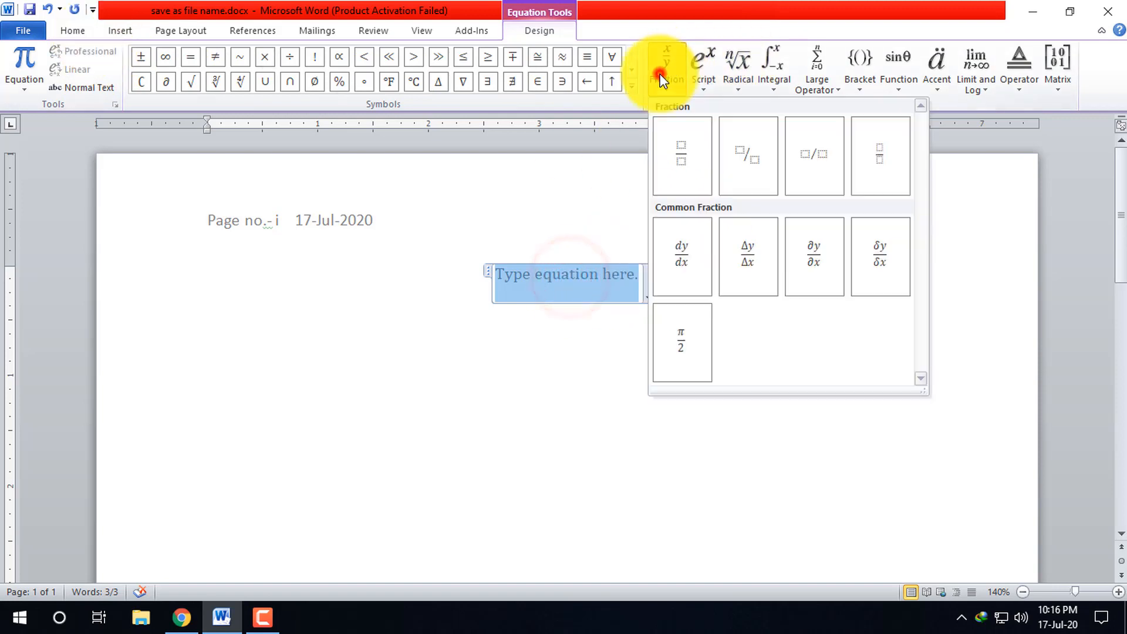
left_click(685, 167)
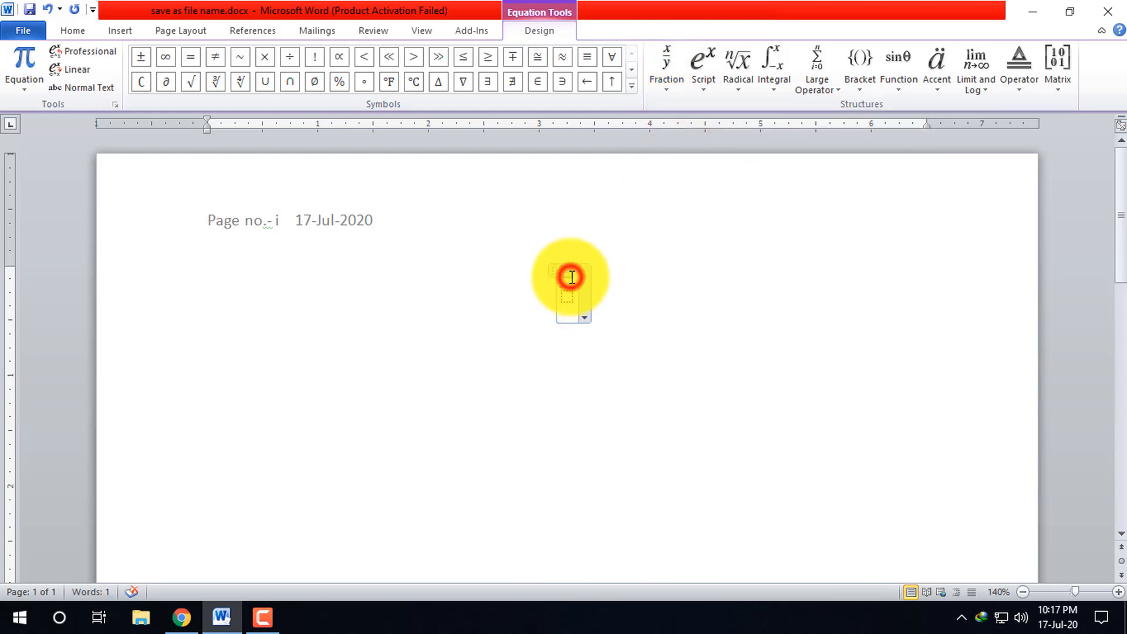
left_click(667, 74)
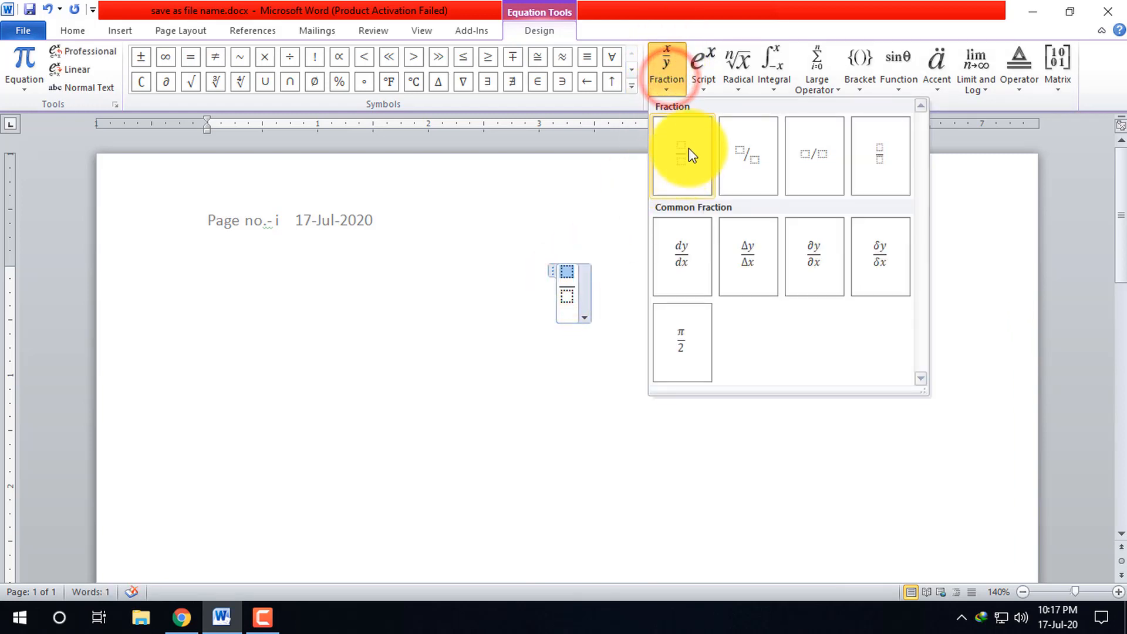
Step: Fill the stacked fraction's numerator with a + bn + b + +gsdg + sdg + sd + 5 + 6 + 5 + 65 + 6
left_click(569, 271)
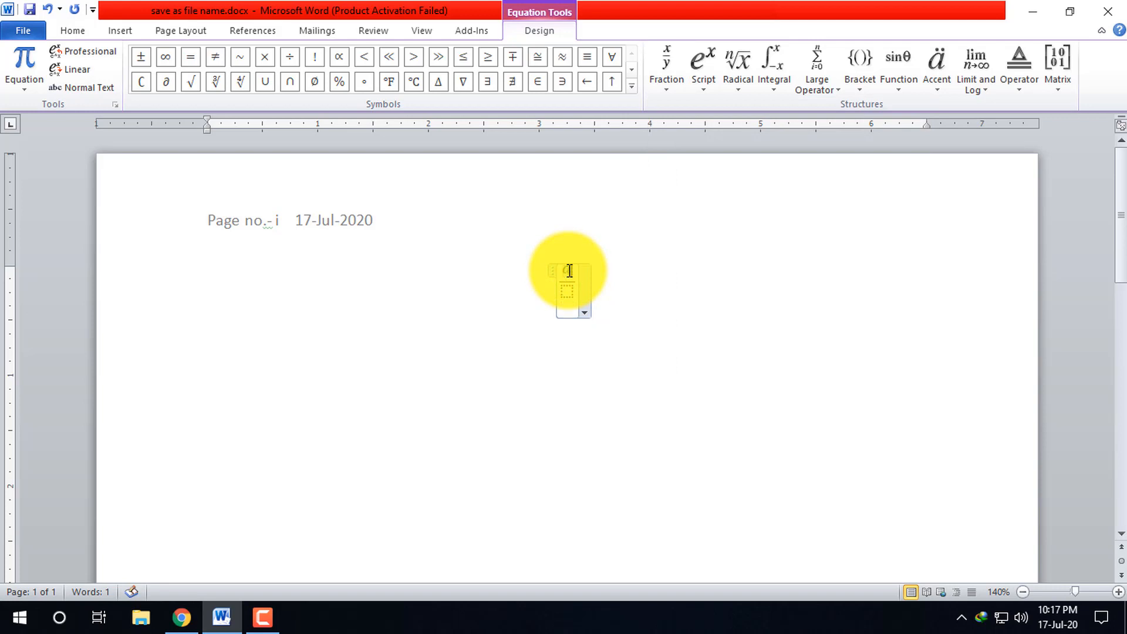
type("a + bn + ")
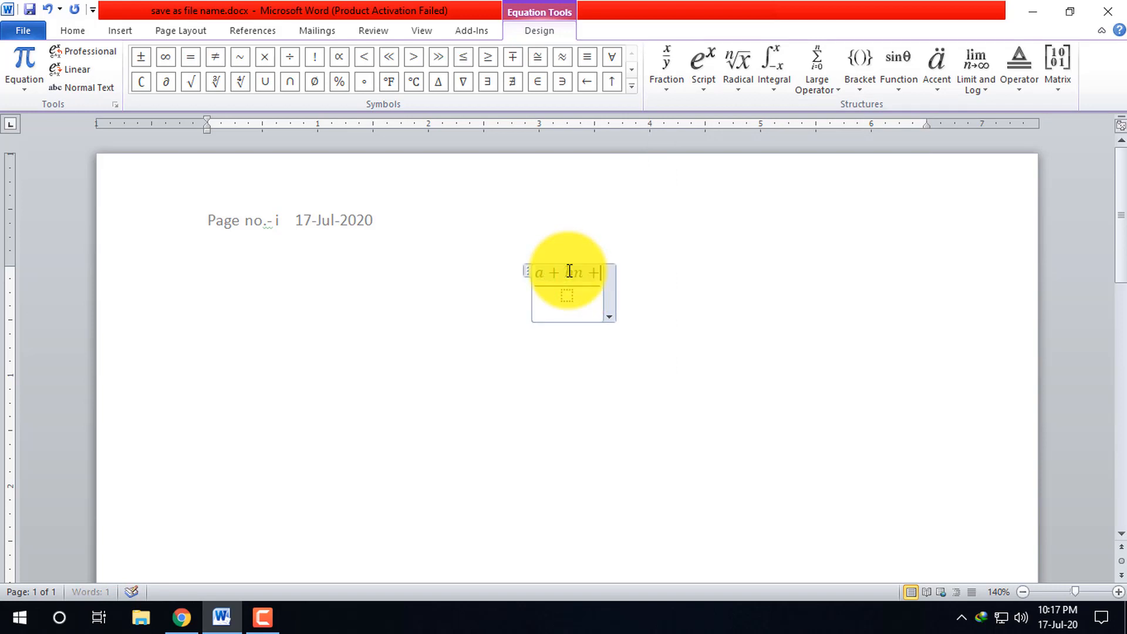
type("b + +gsdg + sdg + sd + ")
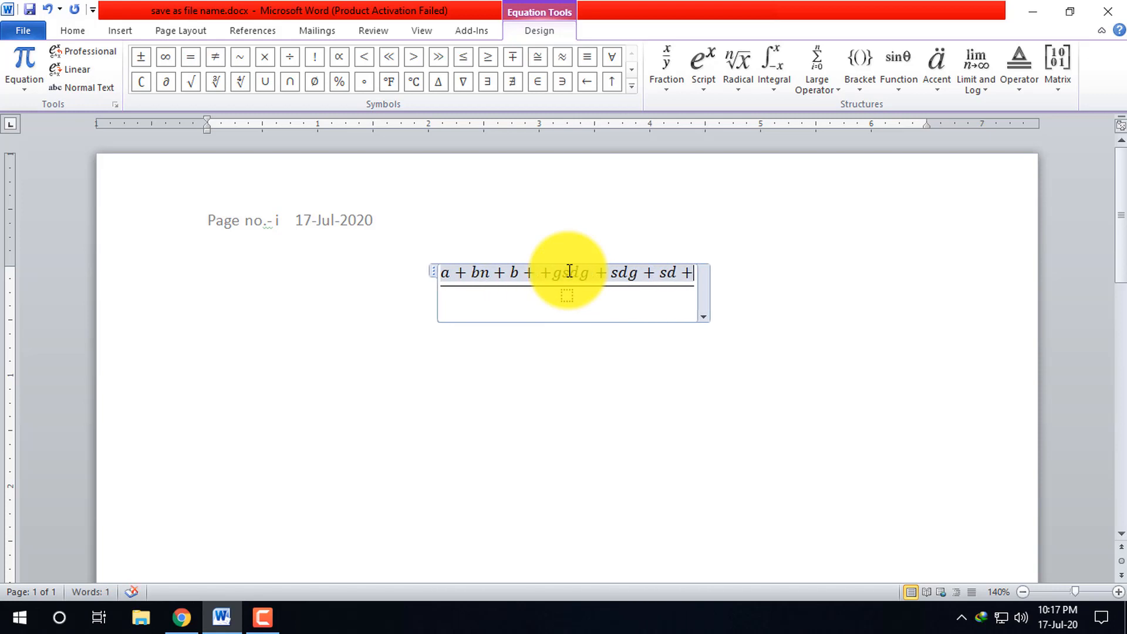
type("5 + 6 + 5 + 65 + 6")
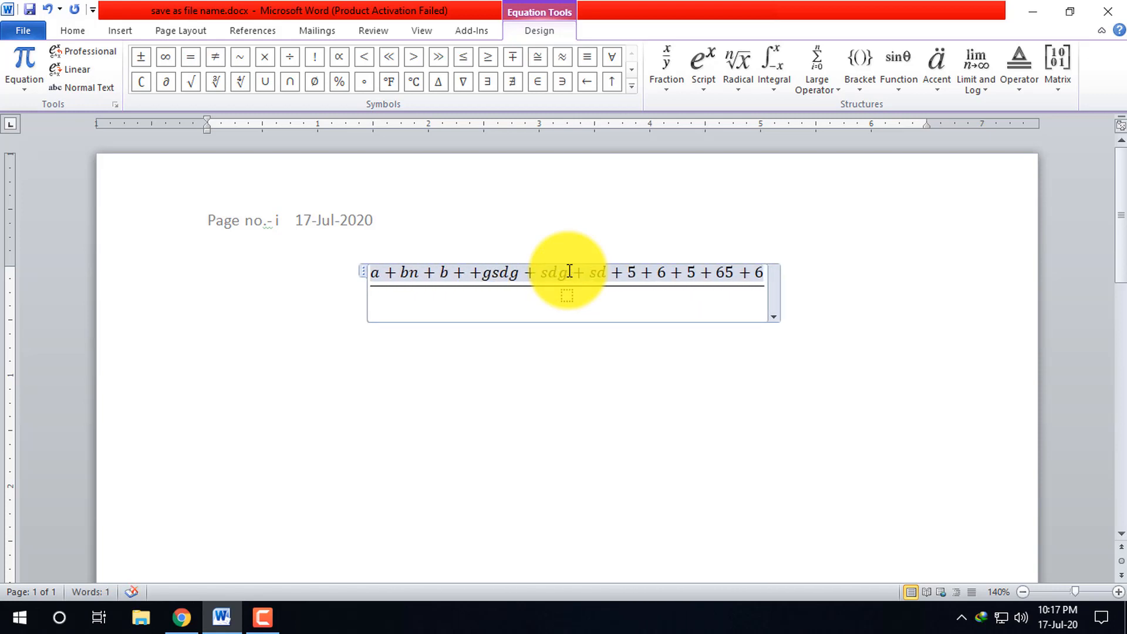
Step: Fill the fraction's denominator with 5 + 5 + 6 + 5 + 6 + 5 + 65 + 6 + 5 + 6
left_click(565, 294)
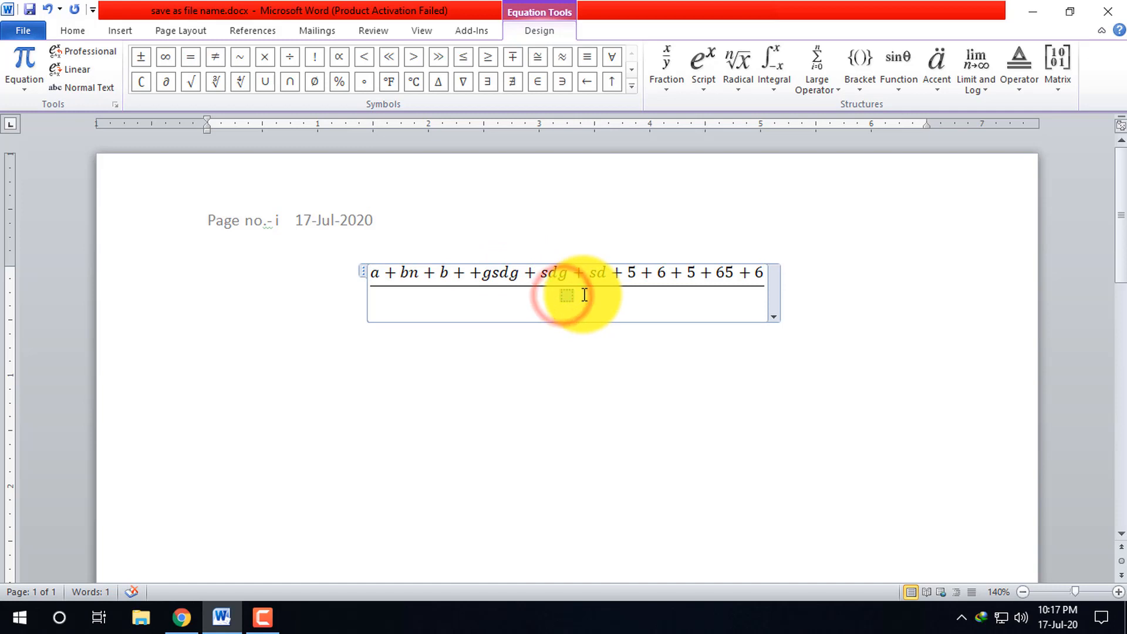
type("5 + 5 + ")
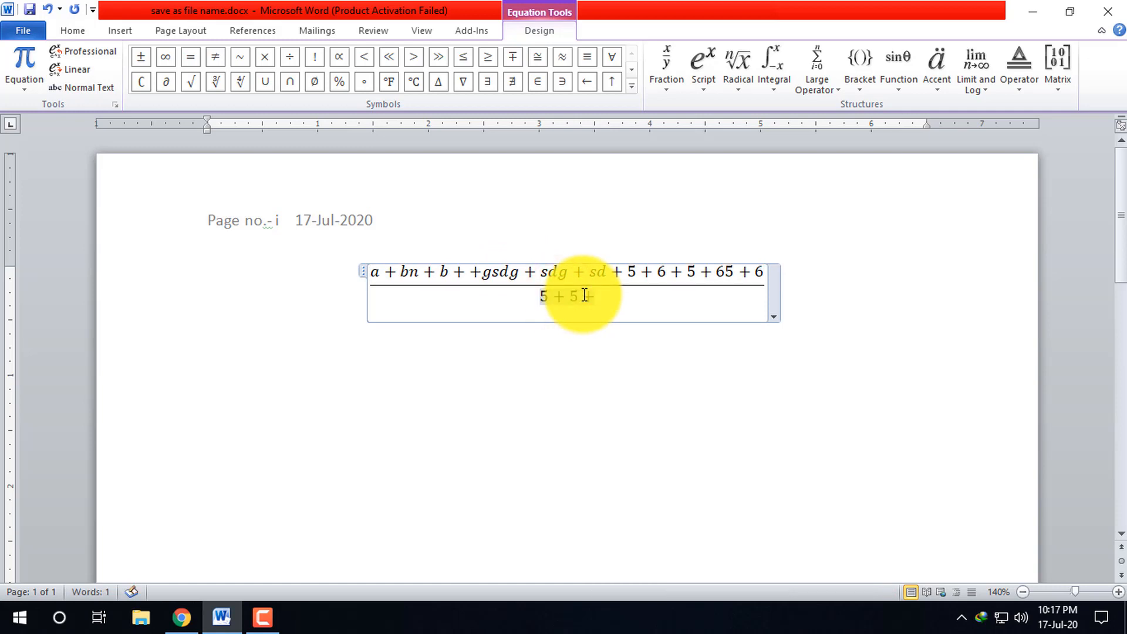
type("6 + 5 + 6 + 5 + 65 + 6 + 5 + 6")
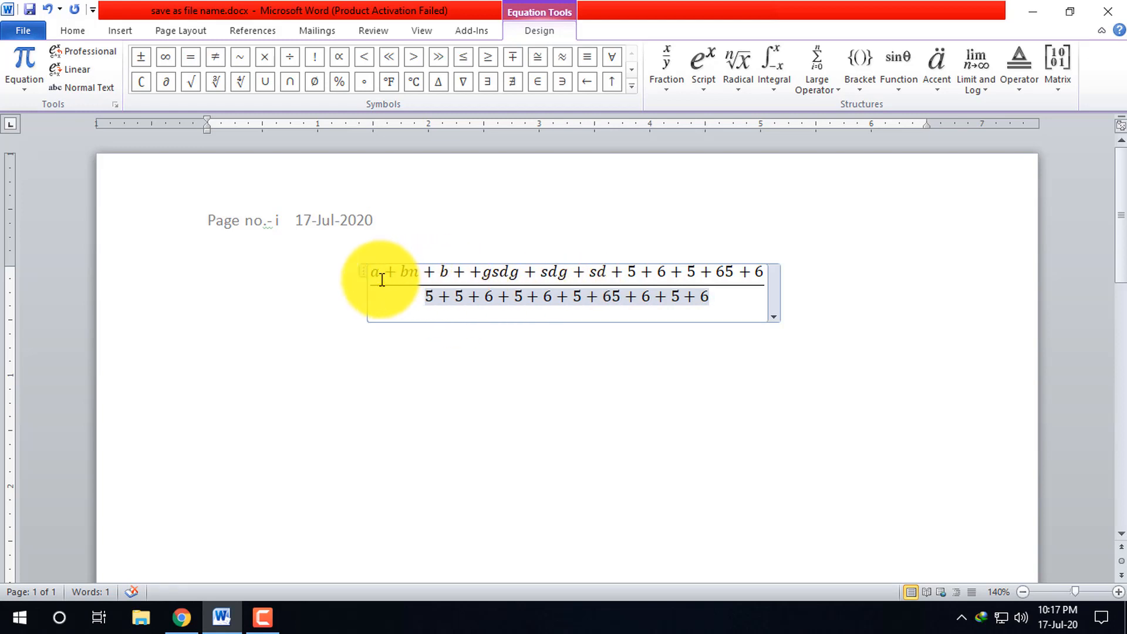
Step: Align the equation to the left margin of the page
left_click(362, 271)
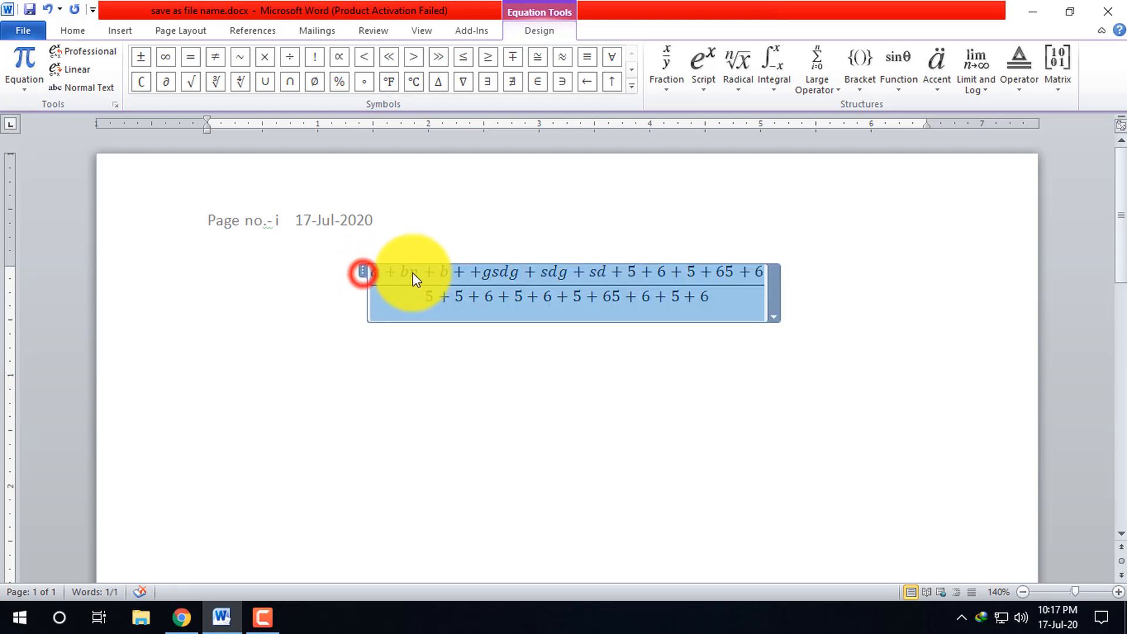
left_click(363, 271)
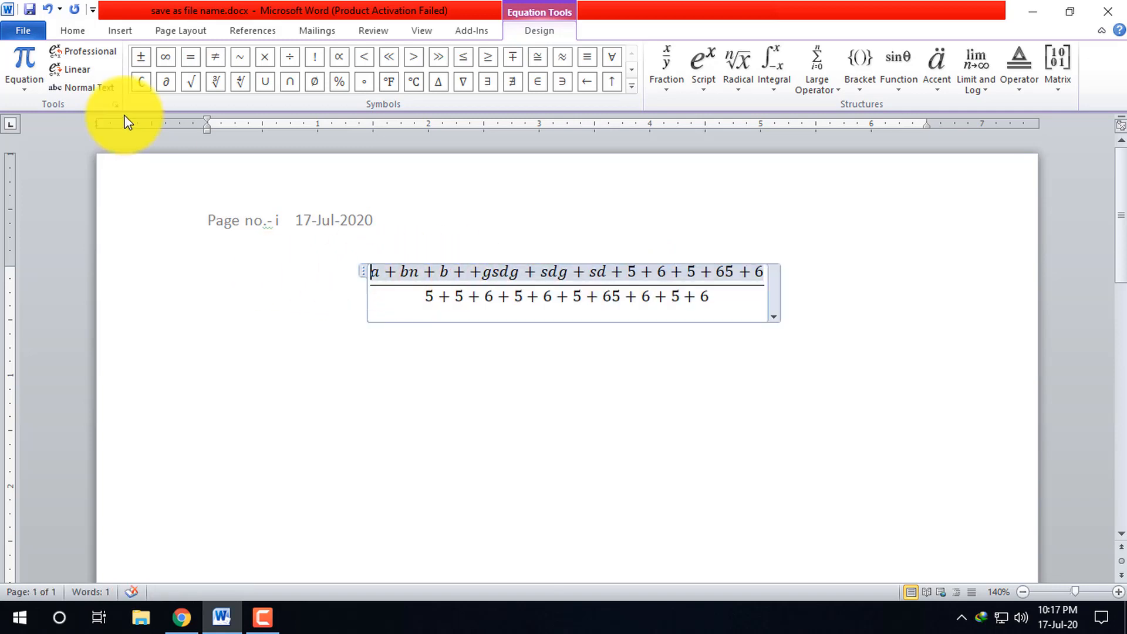
left_click(80, 37)
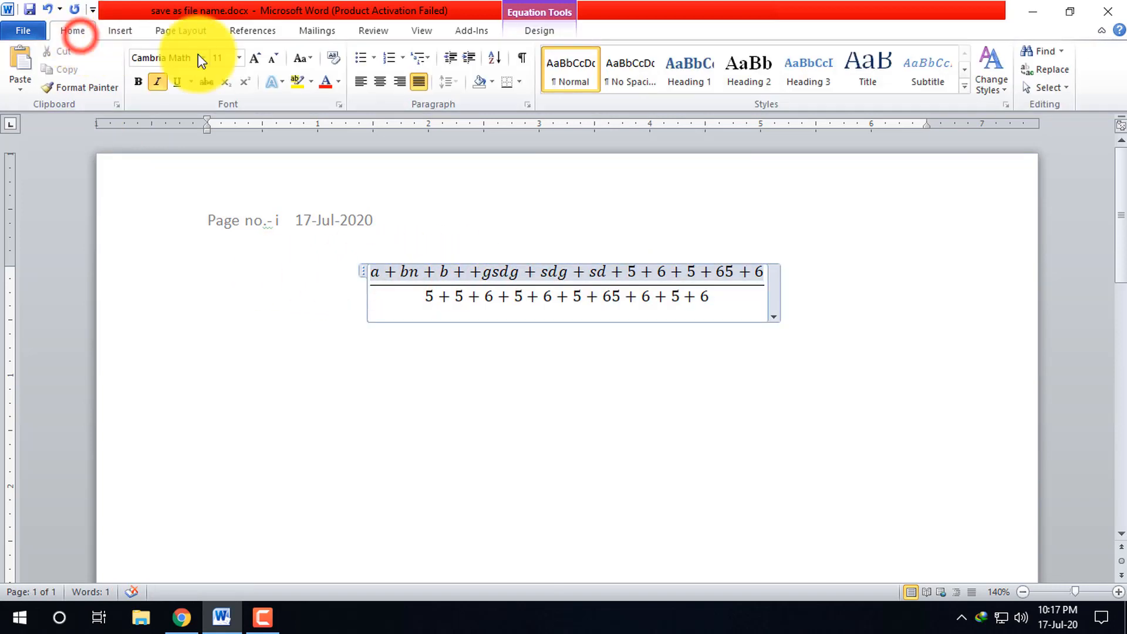
left_click(359, 81)
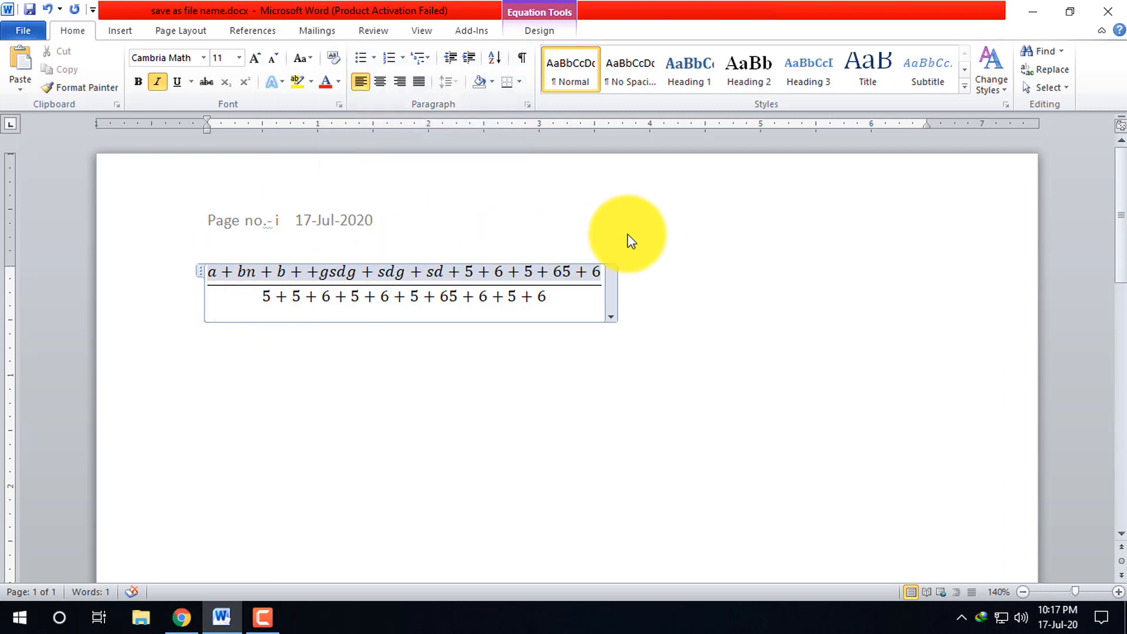
Step: Try inserting a skewed fraction at the start of the existing numerator, and undo it
left_click(533, 31)
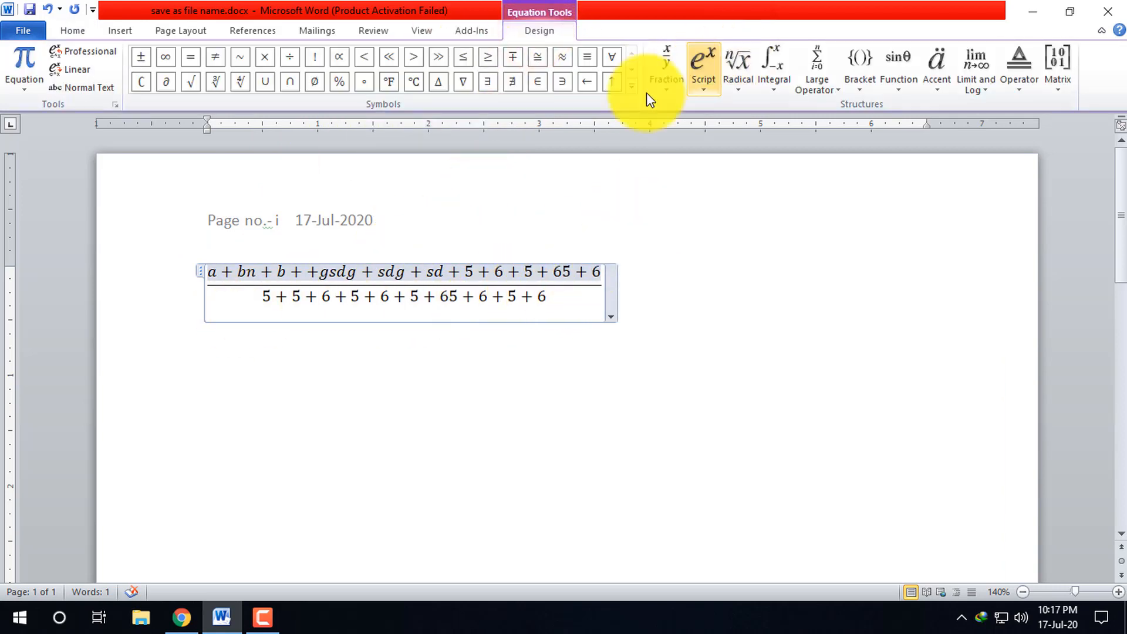
left_click(662, 76)
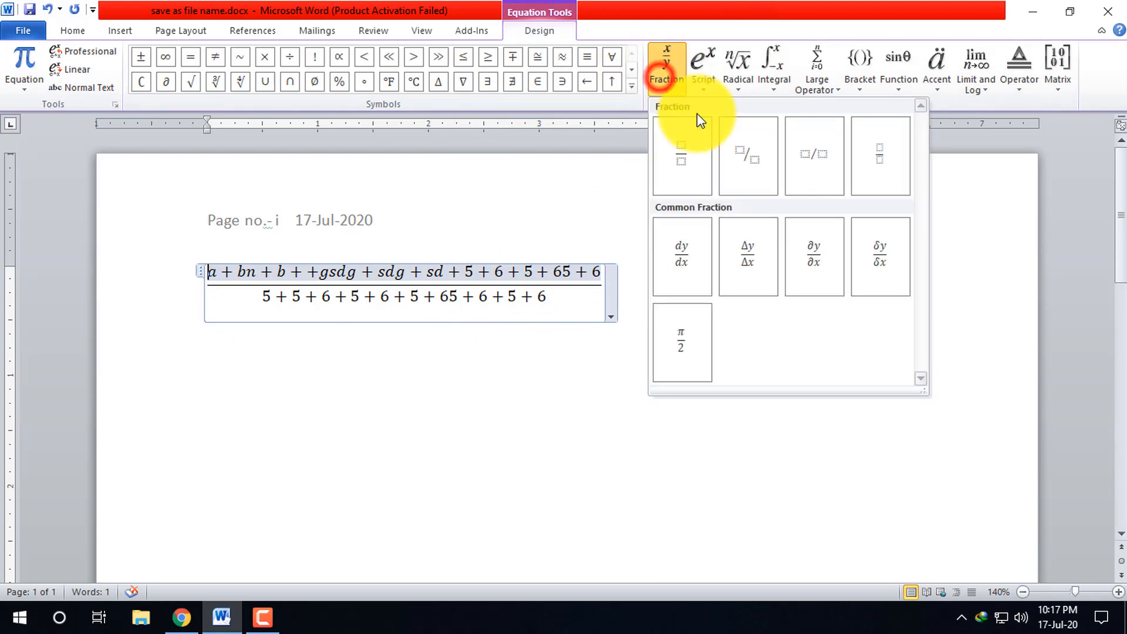
left_click(746, 166)
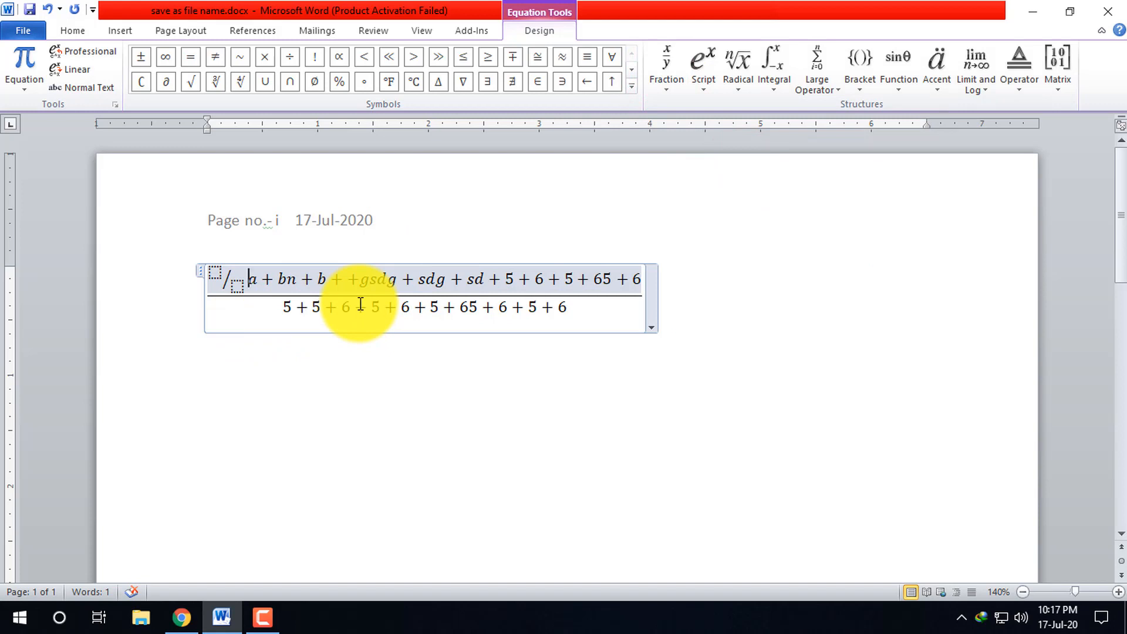
key("ctrl+z")
Step: Delete the whole equation from the page
key("ctrl+a")
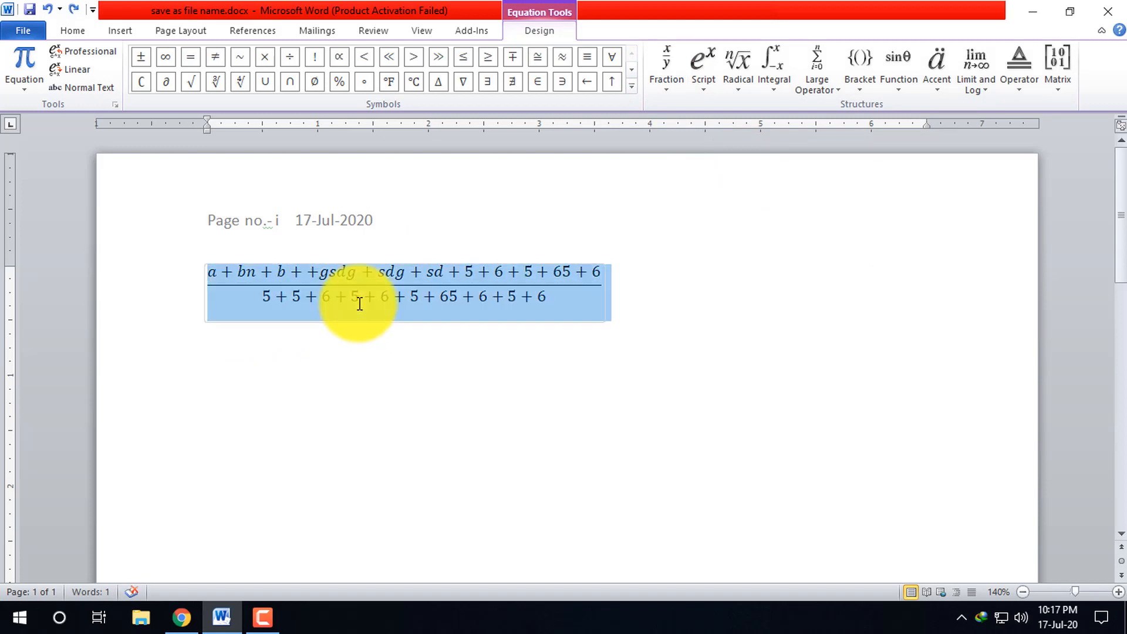
left_click(297, 293)
left_click_drag(212, 274, 492, 298)
left_click(421, 282)
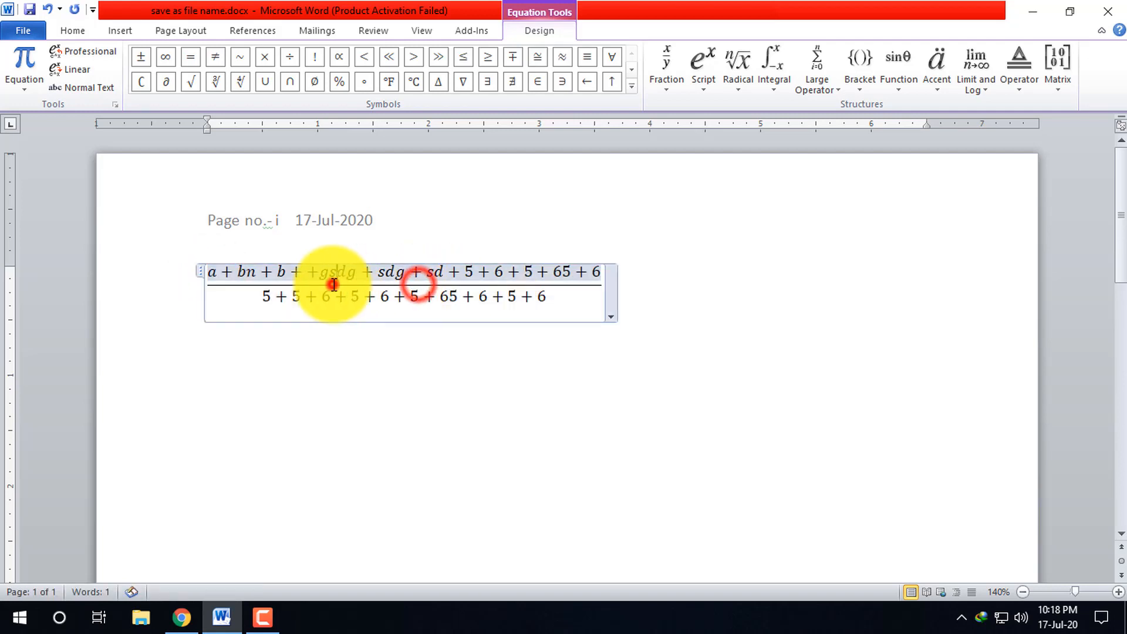
left_click(333, 282)
key("ctrl+a")
key("Delete")
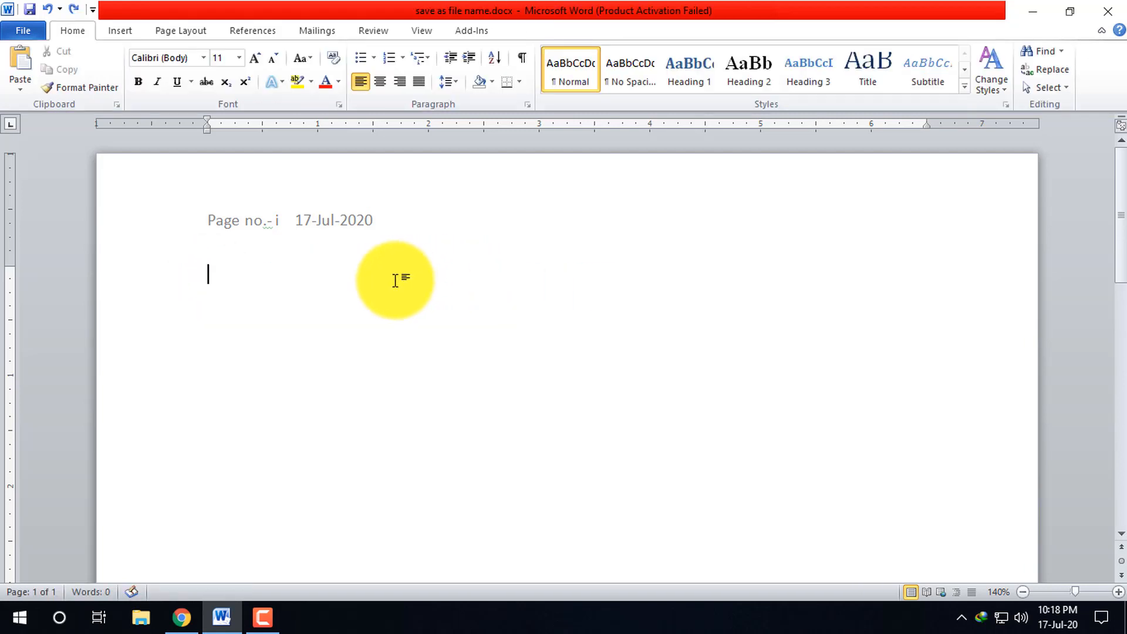
Step: Insert a new equation containing a skewed fraction with a stacked fraction nested in its denominator
left_click(119, 30)
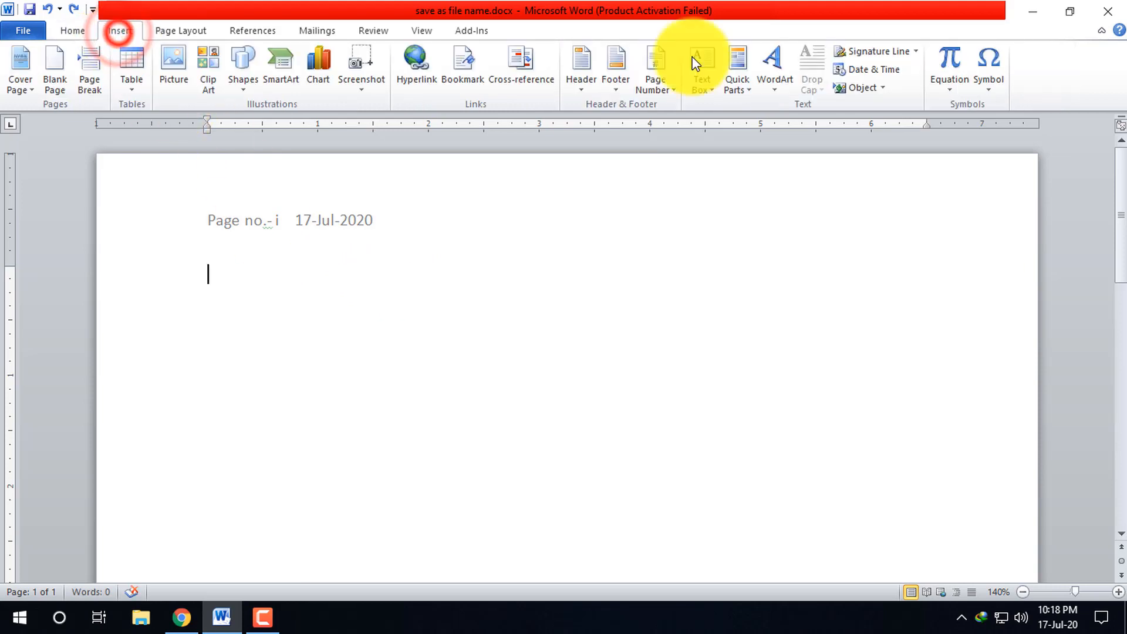
left_click(946, 61)
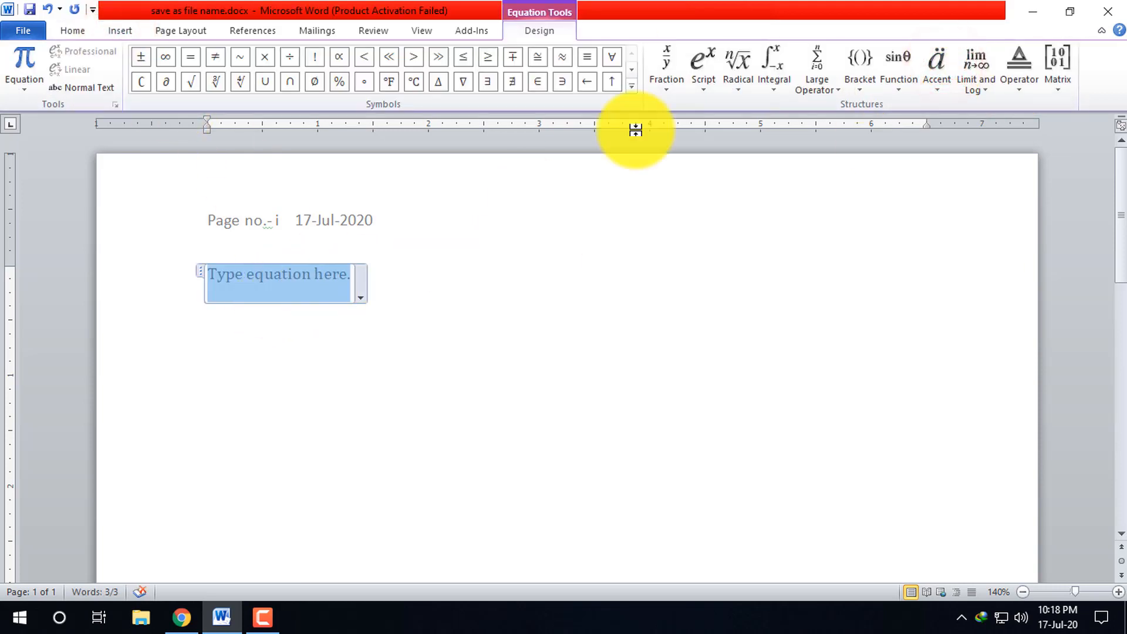
left_click(665, 85)
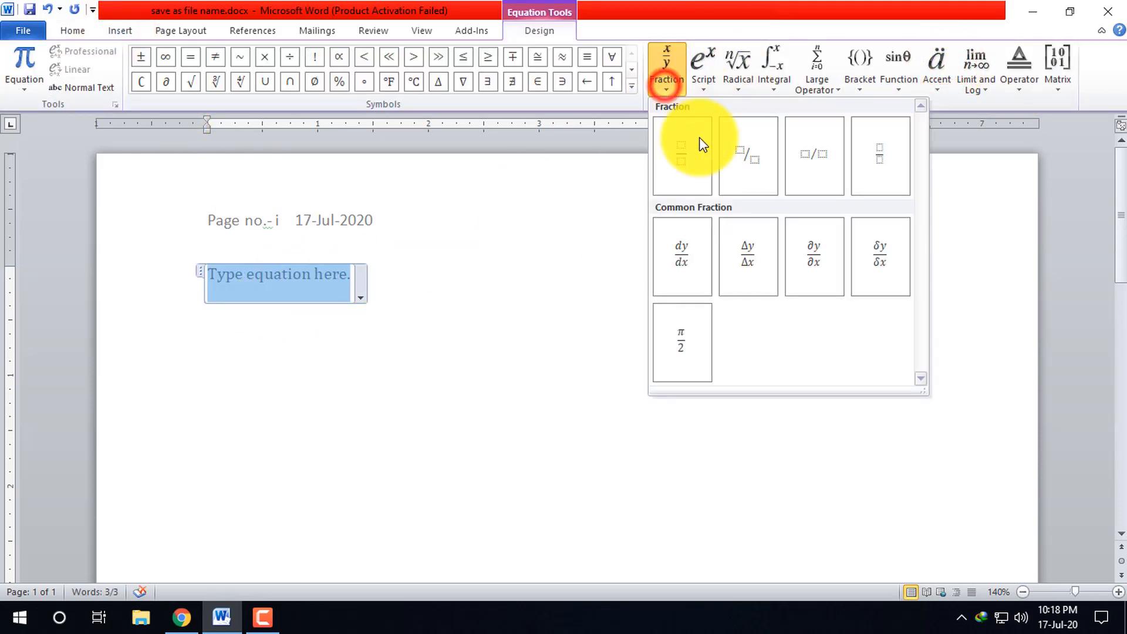
left_click(748, 153)
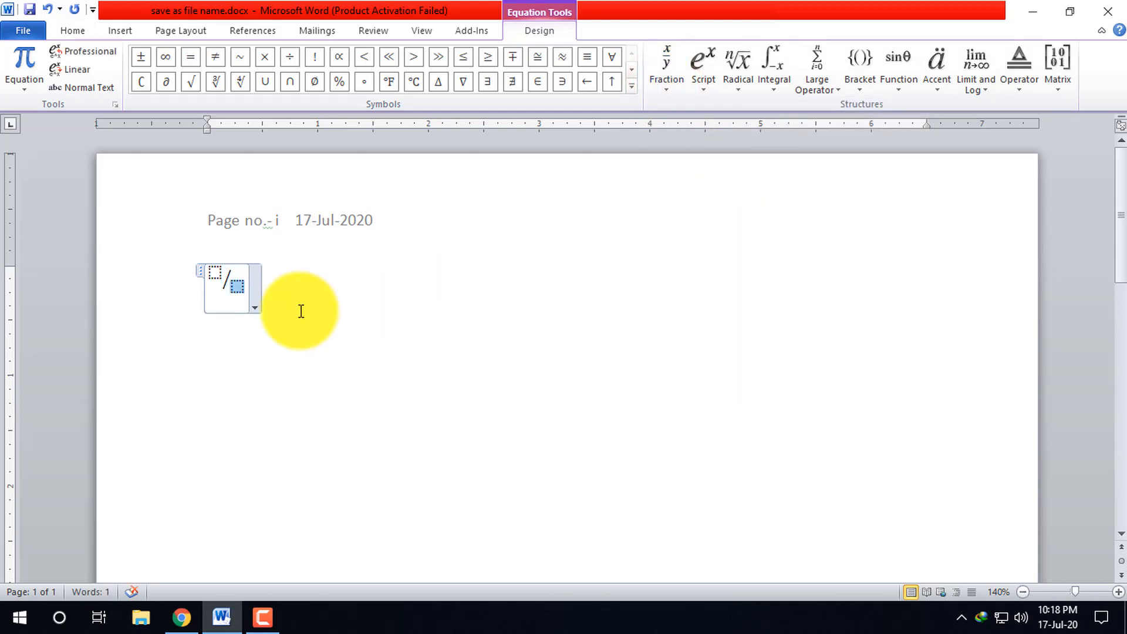
left_click(664, 78)
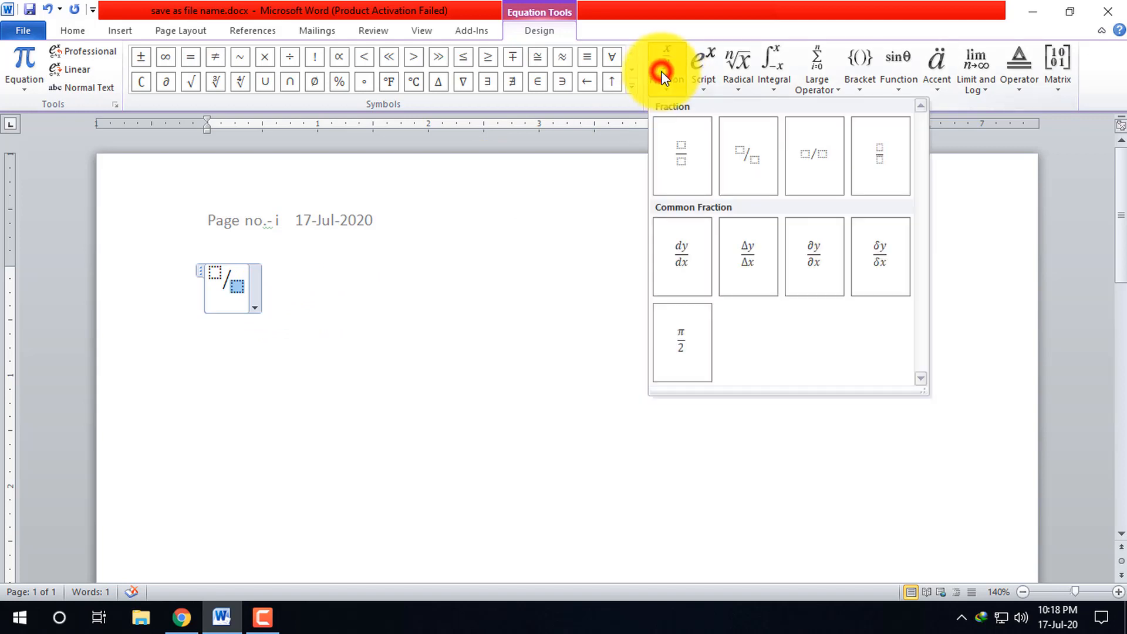
left_click(679, 161)
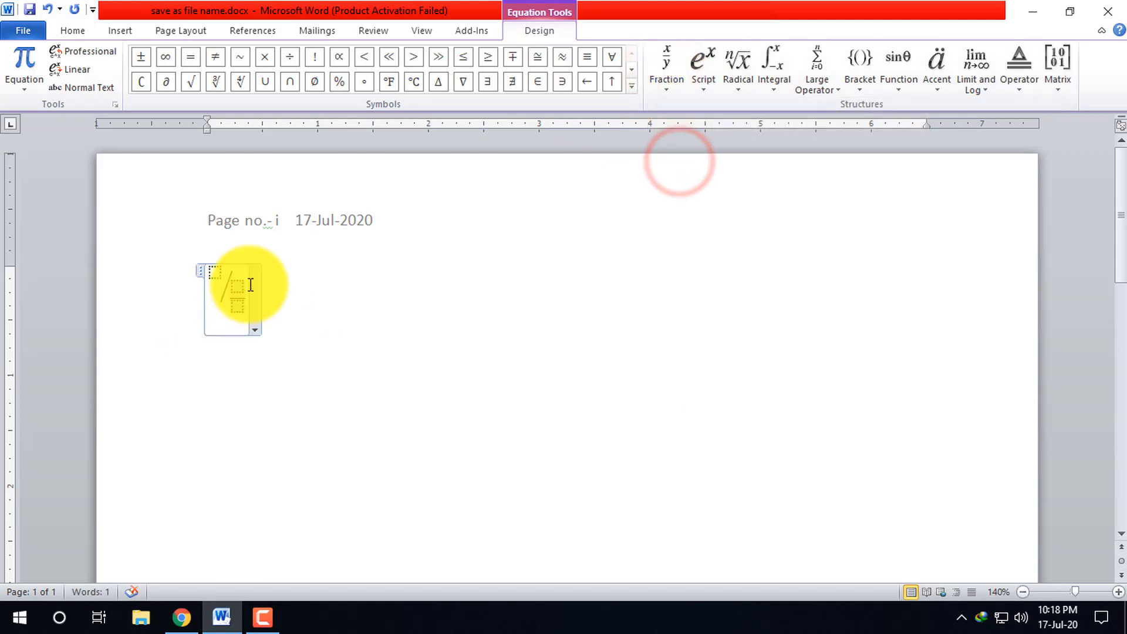
Step: Fill the nested stacked fraction with 4 over 2 and enter 5 as the skewed fraction's numerator
left_click(237, 287)
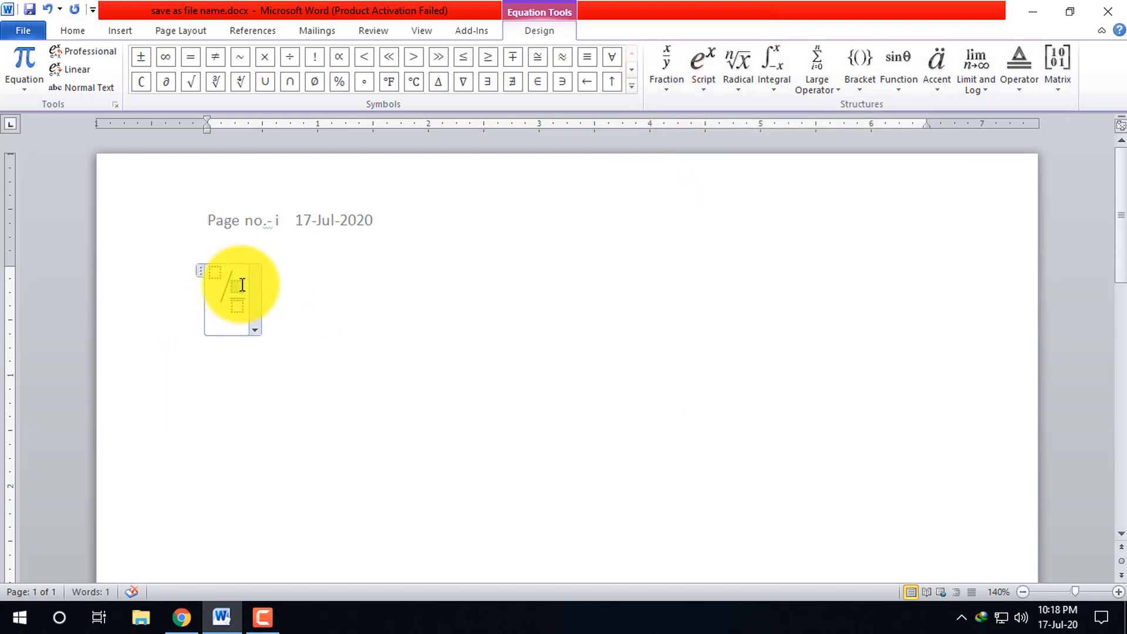
type("4/")
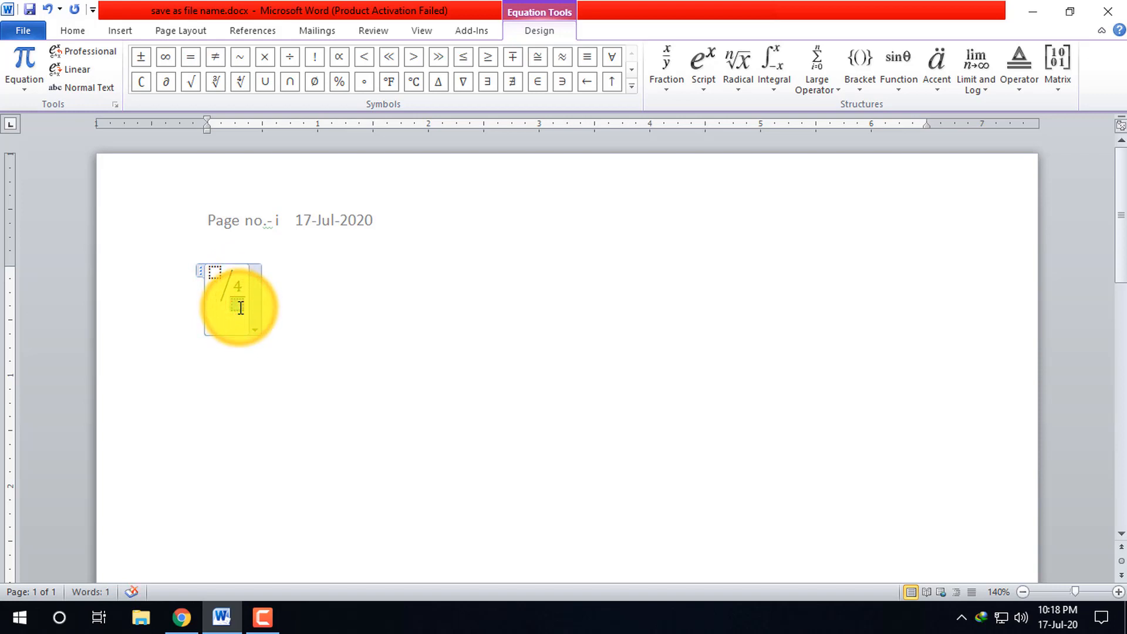
type("2")
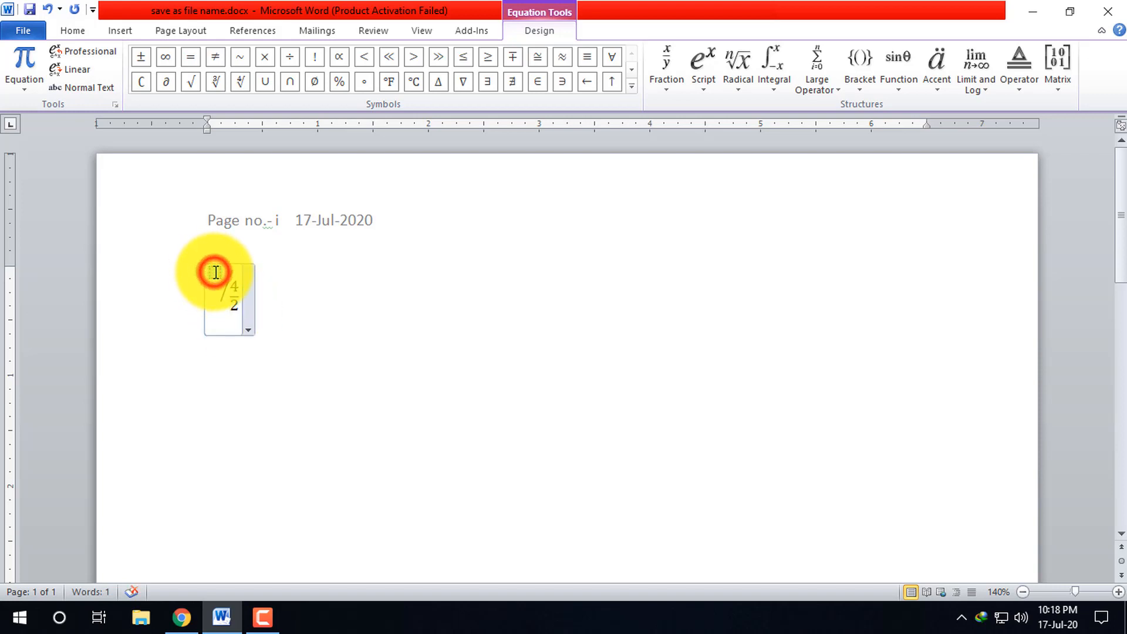
left_click(215, 273)
type("5")
left_click(237, 285)
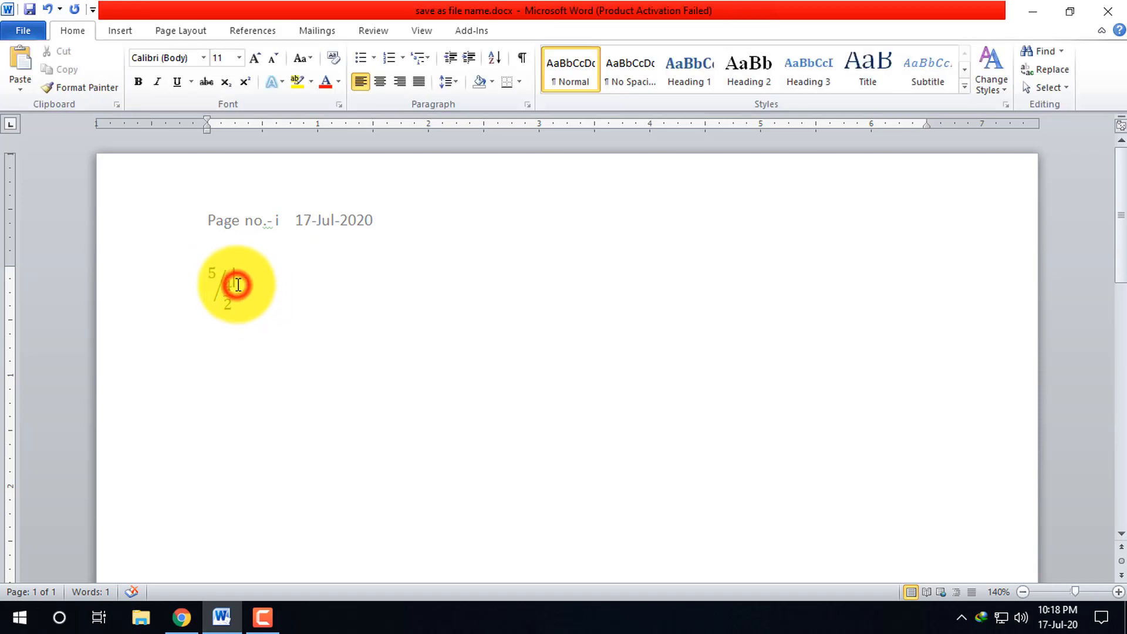
Step: Add a plus sign after the skewed fraction within the same equation
left_click(223, 285)
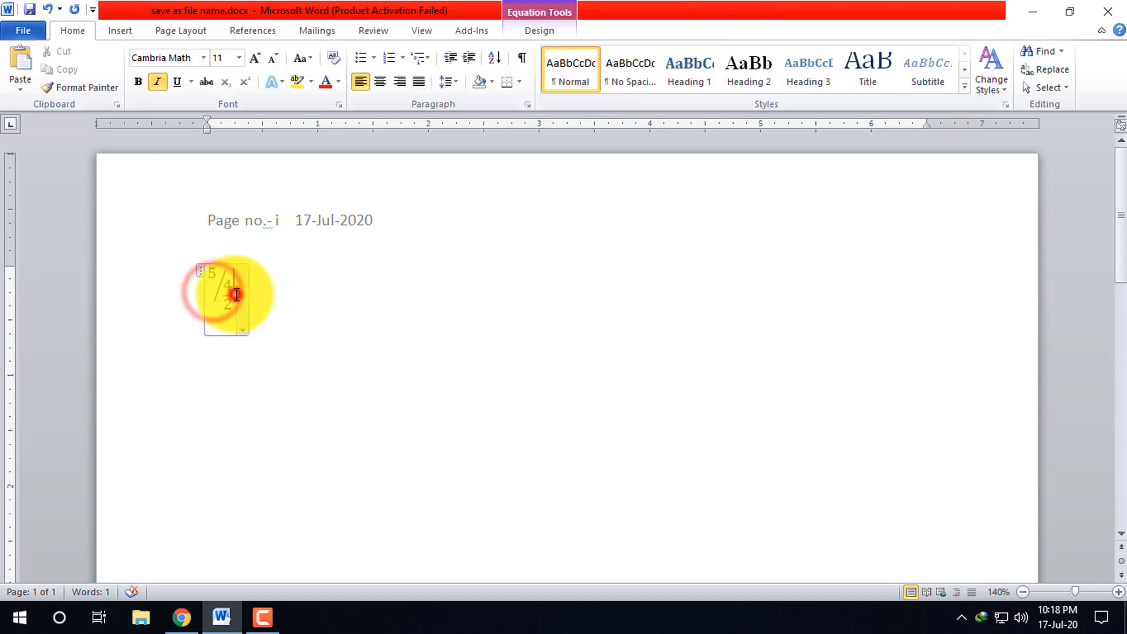
left_click(246, 293)
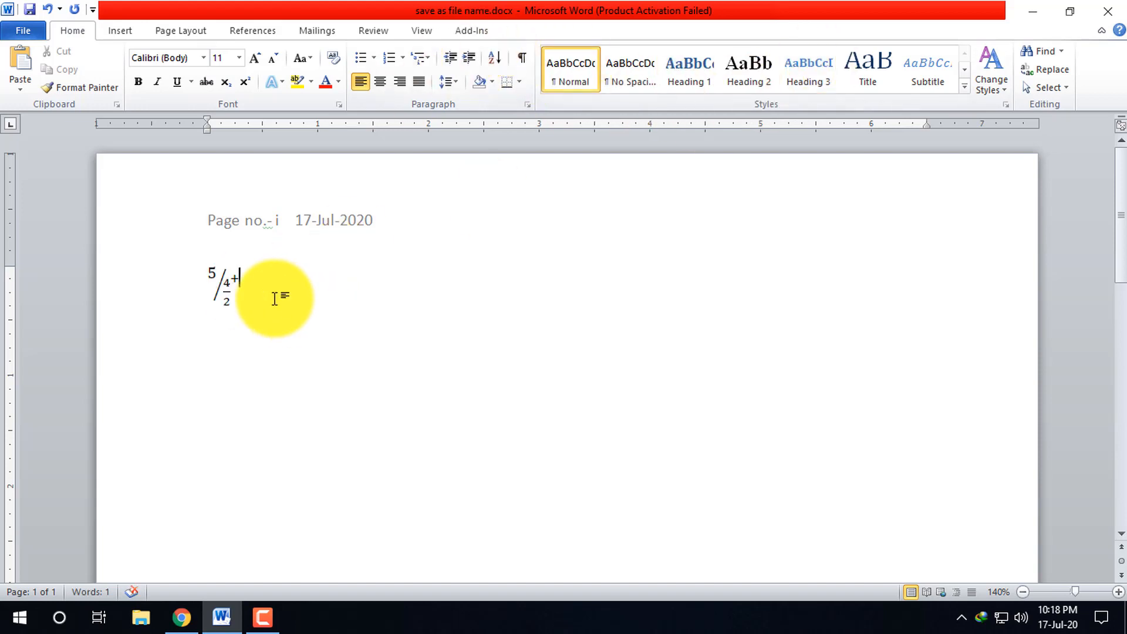
left_click(226, 289)
left_click(229, 286)
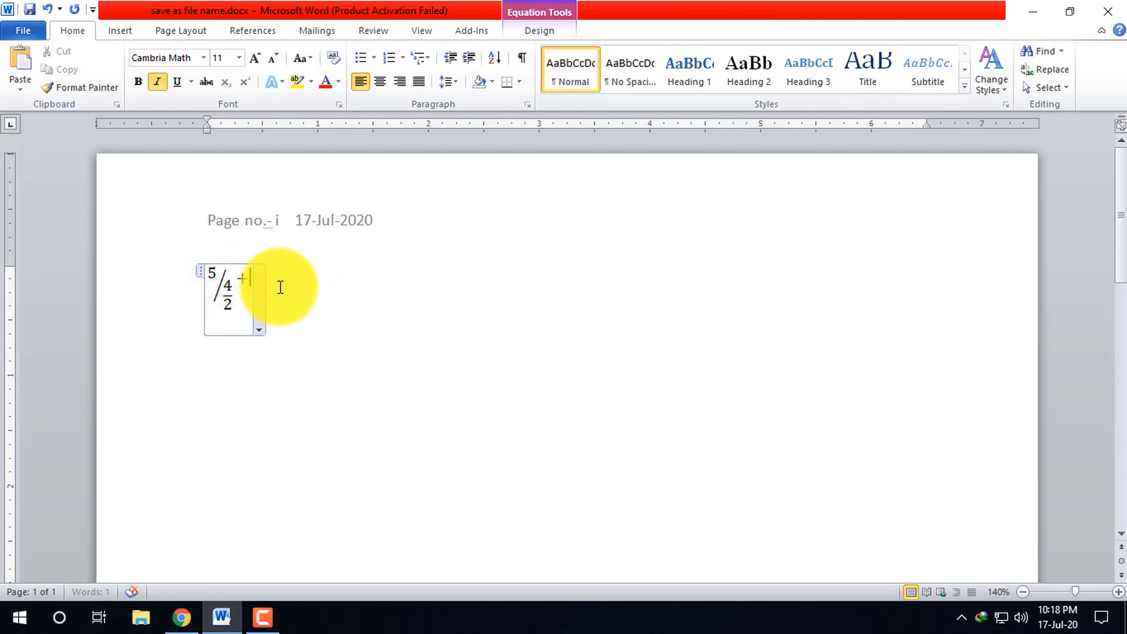
Step: Insert a linear fraction after the plus sign and make it the numerator of a stacked fraction
left_click(538, 31)
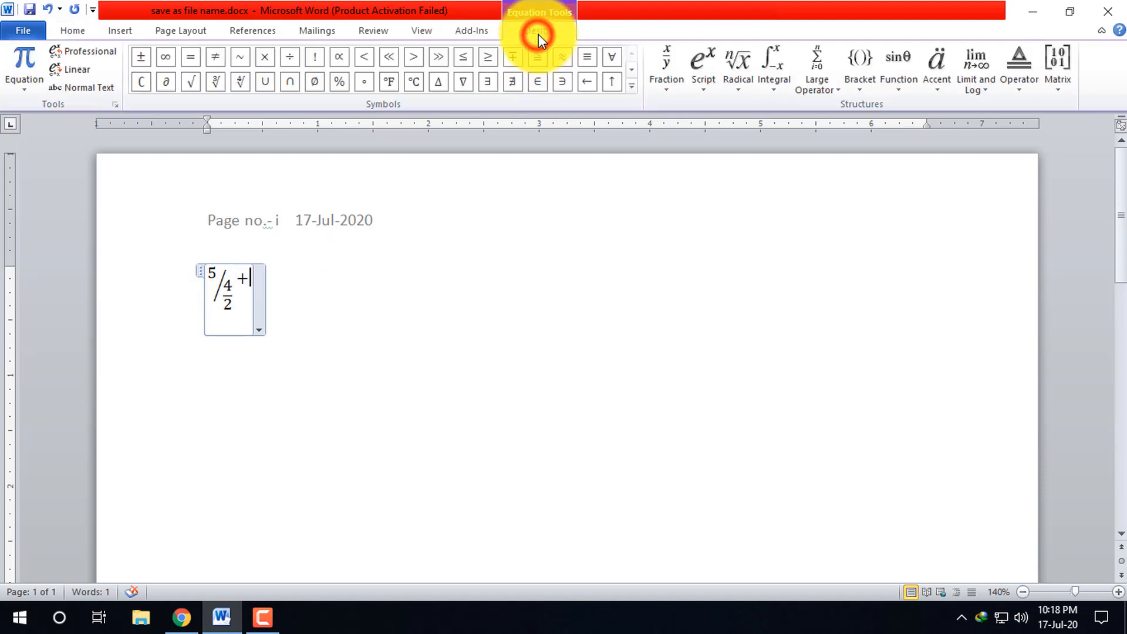
left_click(671, 82)
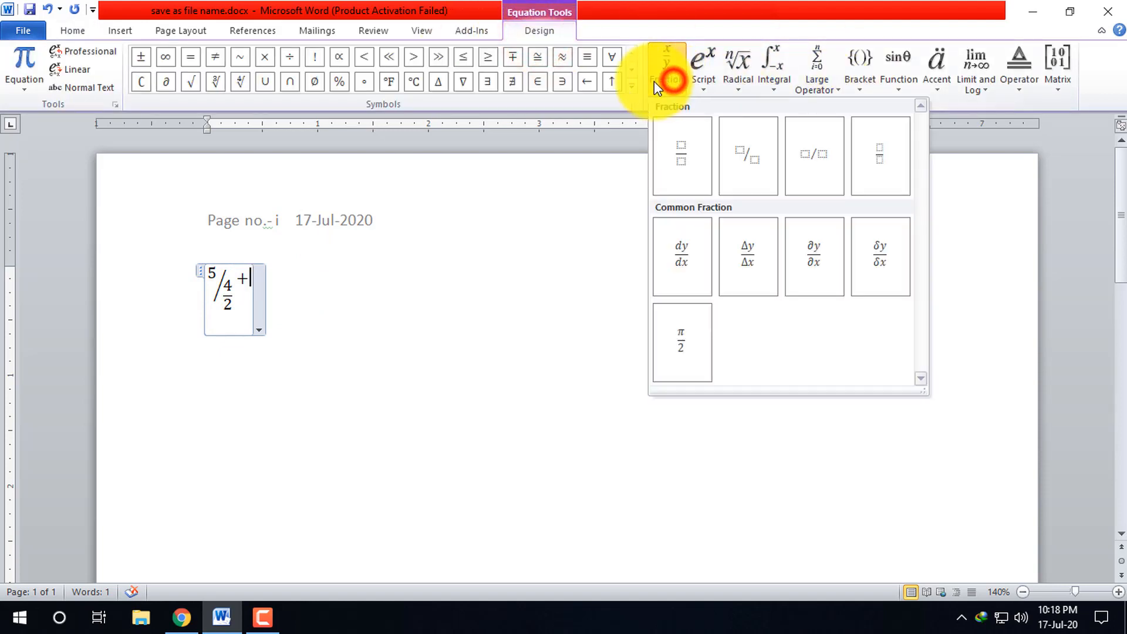
left_click(813, 161)
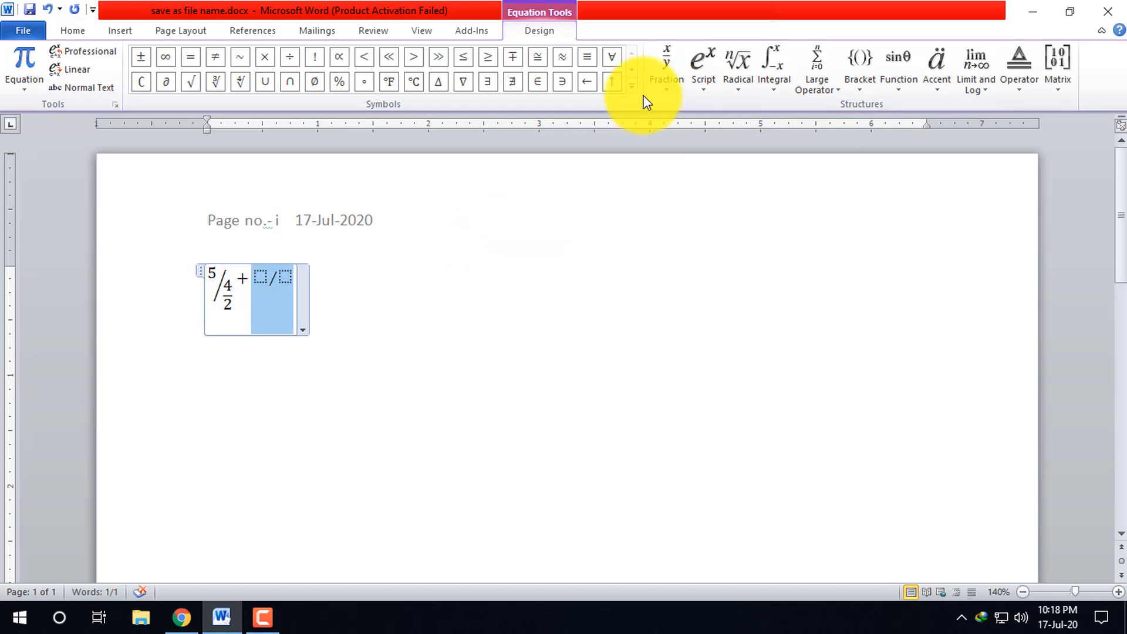
left_click(696, 90)
left_click(670, 81)
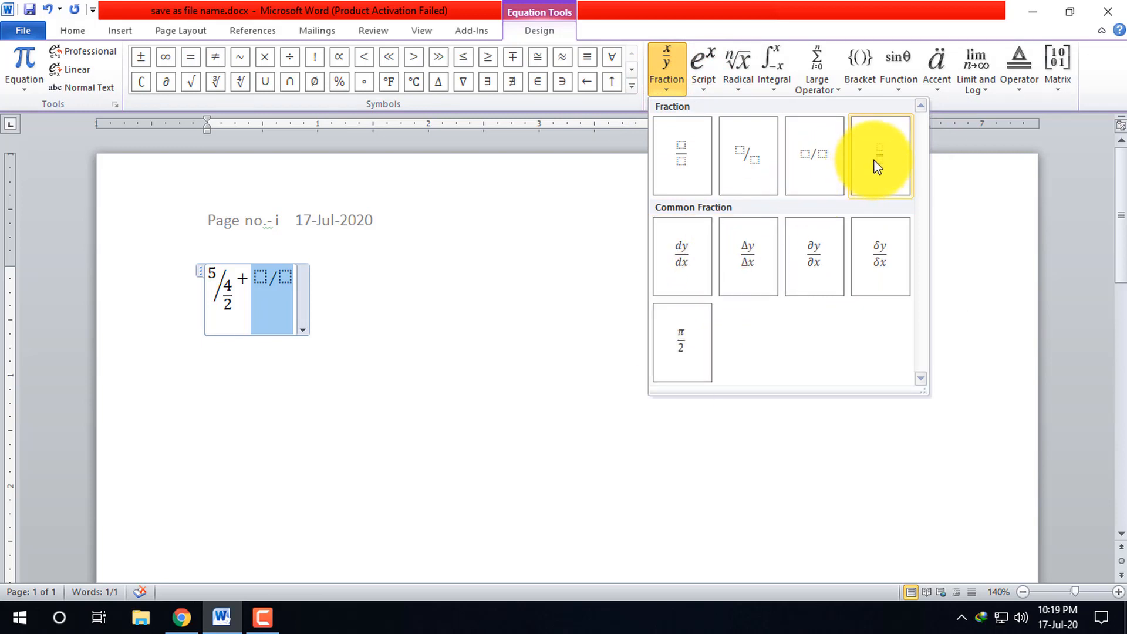
left_click(691, 152)
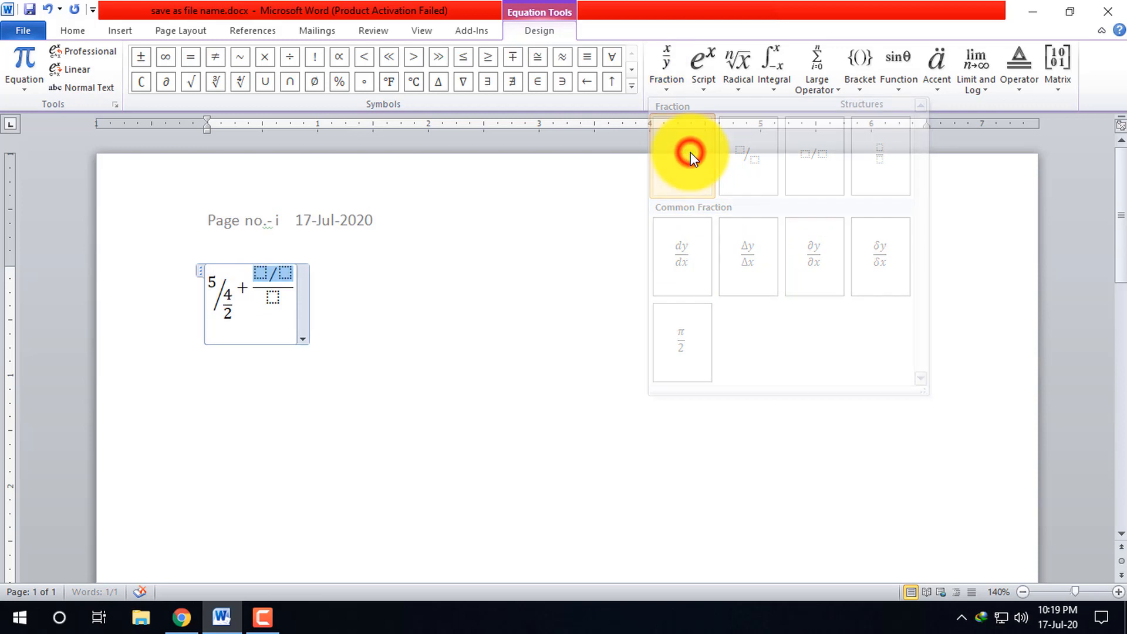
Step: Nest a stacked fraction in the denominator of the linear fraction
left_click(269, 276)
left_click(290, 274)
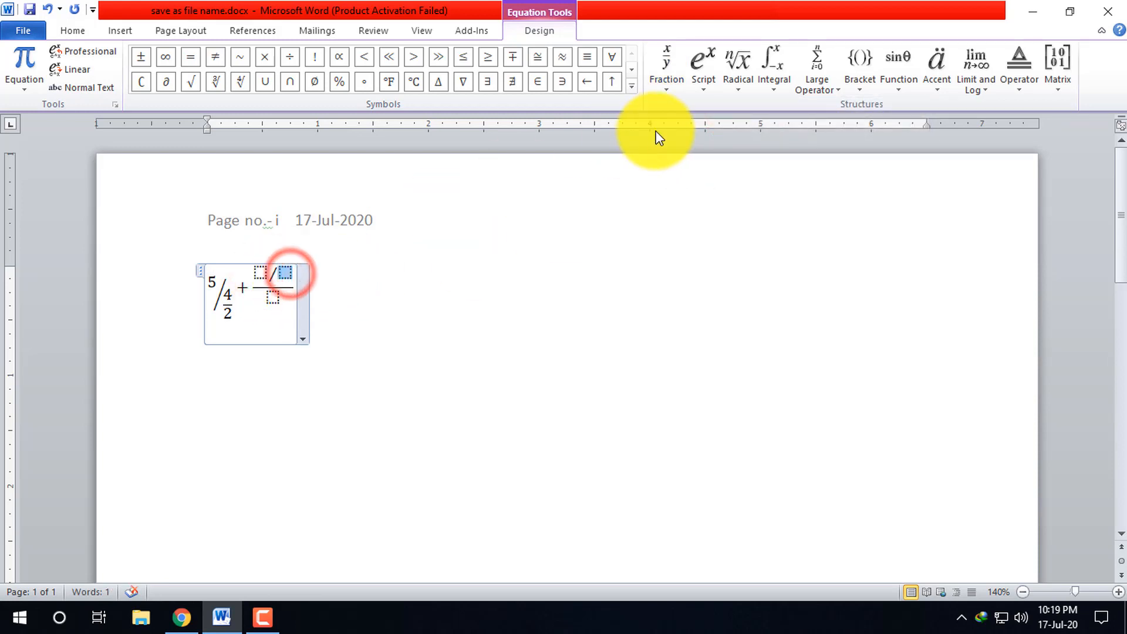
left_click(669, 70)
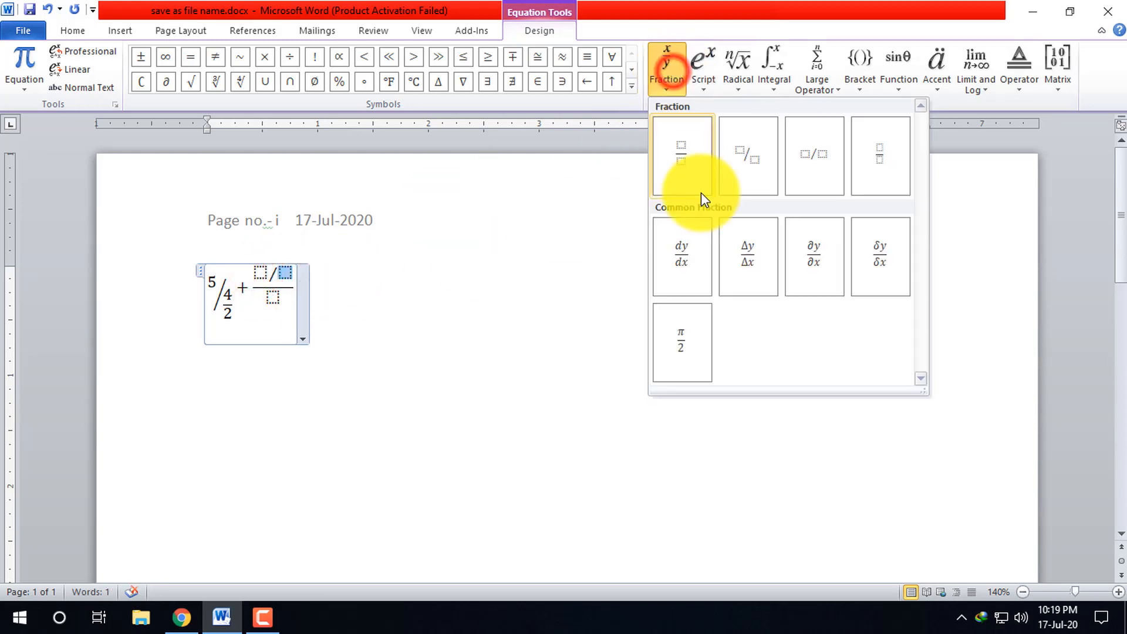
left_click(681, 154)
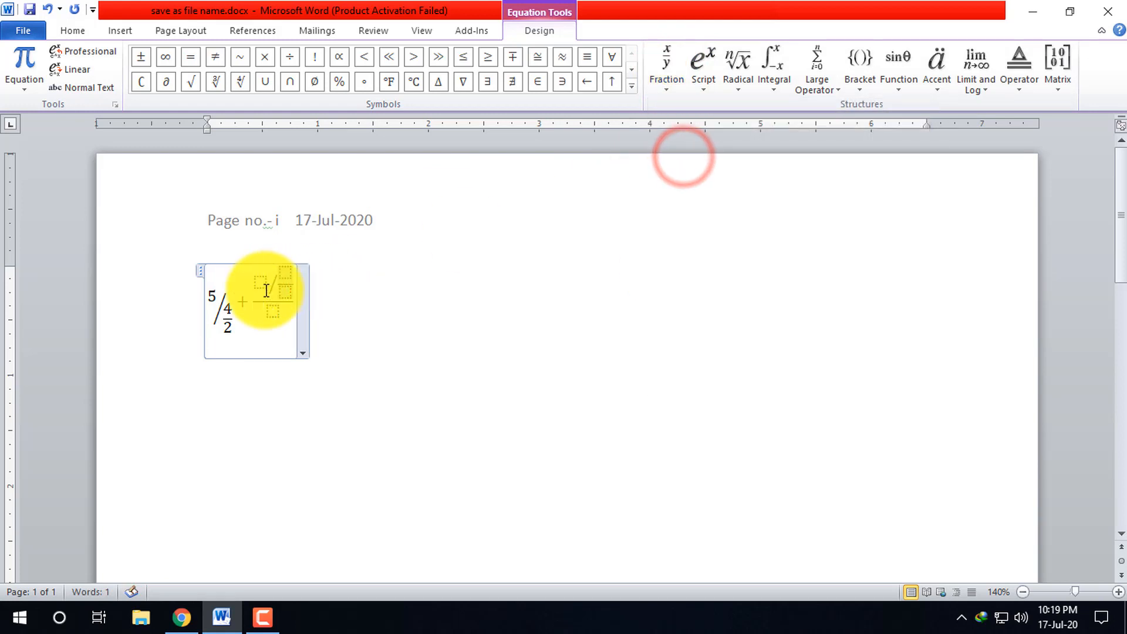
Step: Delete the linear fraction from the numerator of the outer stacked fraction
left_click_drag(275, 281, 315, 282)
key("Delete")
left_click(261, 273)
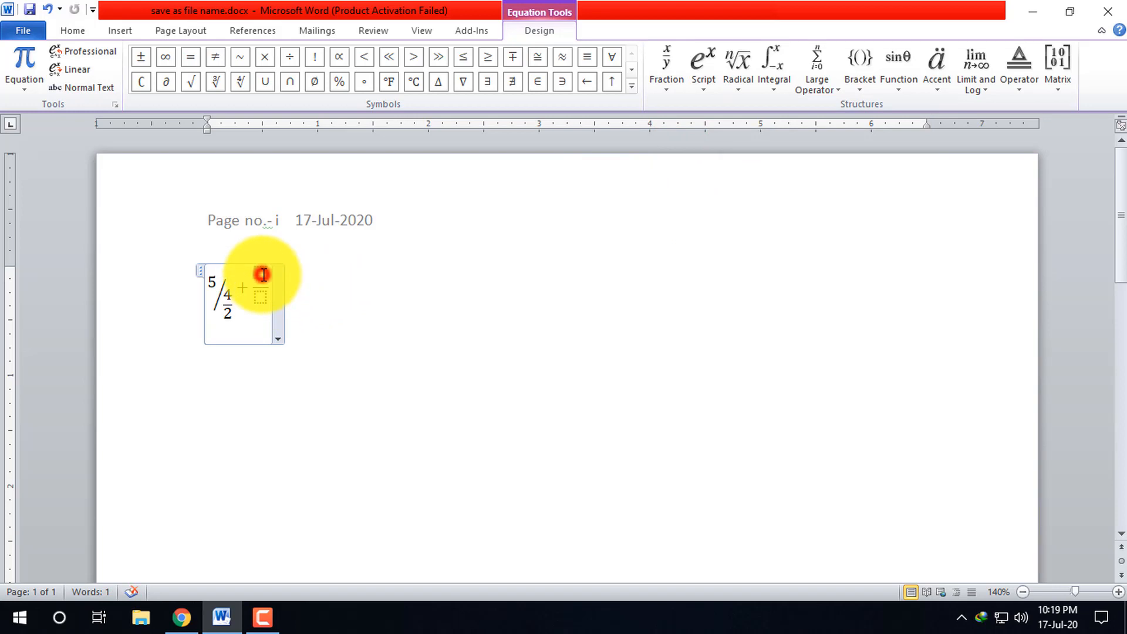
Step: Nest a stacked fraction in the outer fraction's numerator, with another stacked fraction in the numerator of that one
left_click(667, 75)
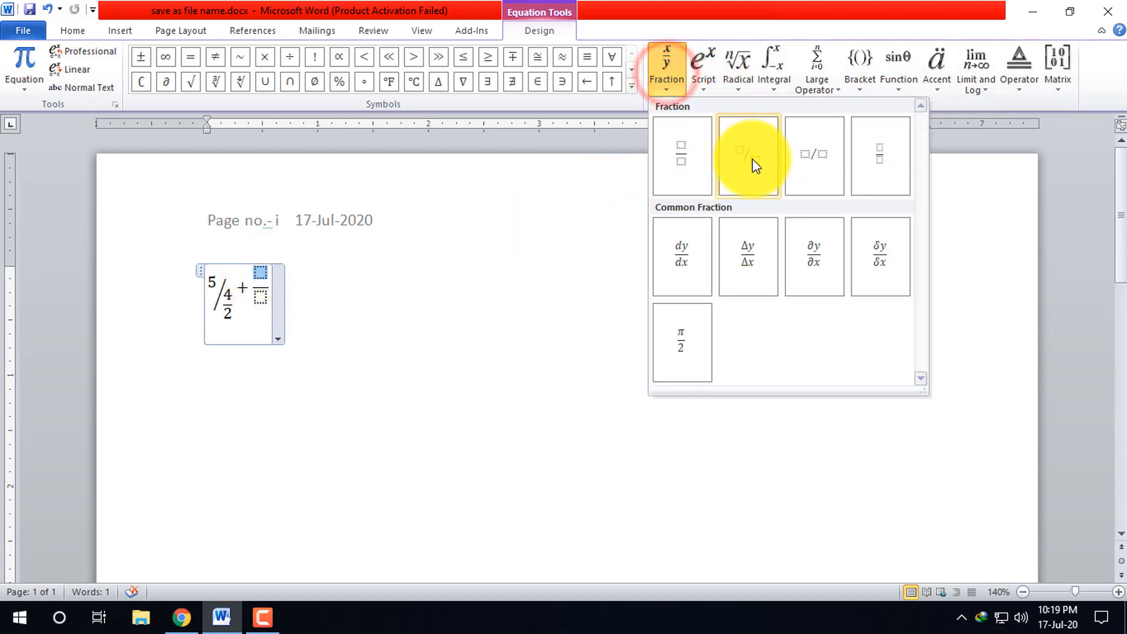
left_click(685, 154)
left_click(263, 273)
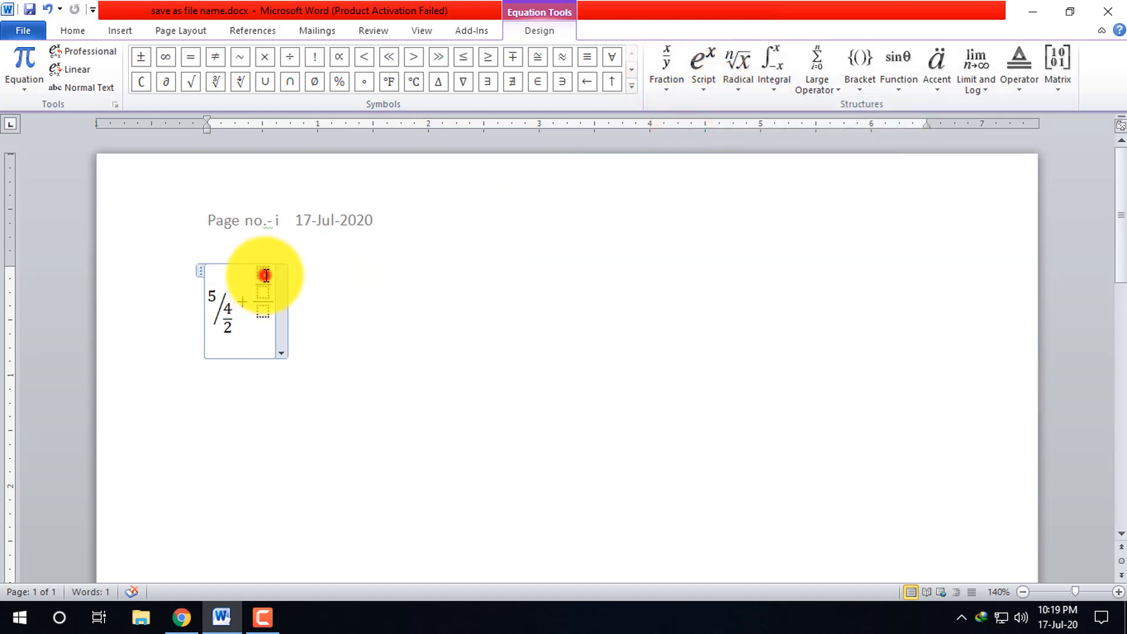
left_click(672, 69)
left_click(684, 154)
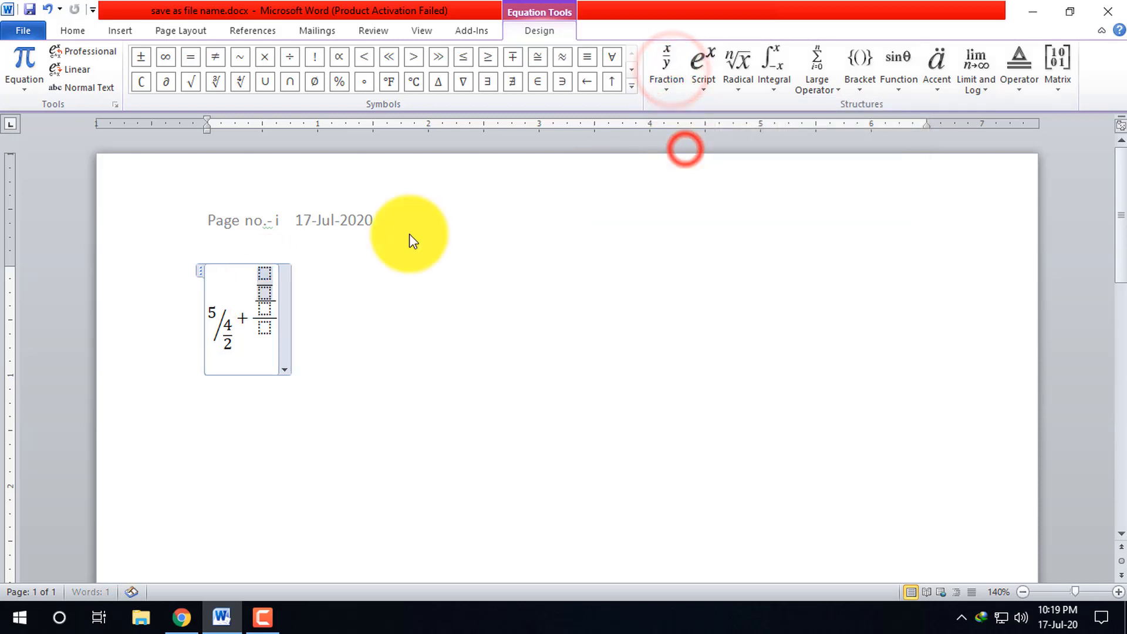
Step: Fill the innermost stacked fraction with a over b
left_click(264, 270)
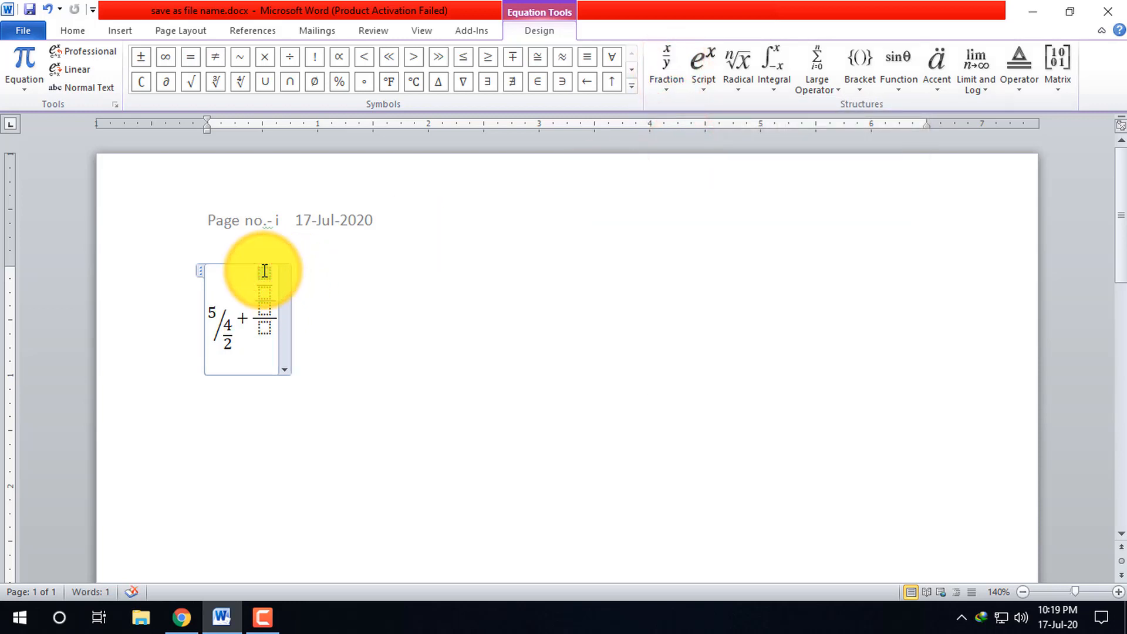
type("a")
left_click(269, 284)
type("aa")
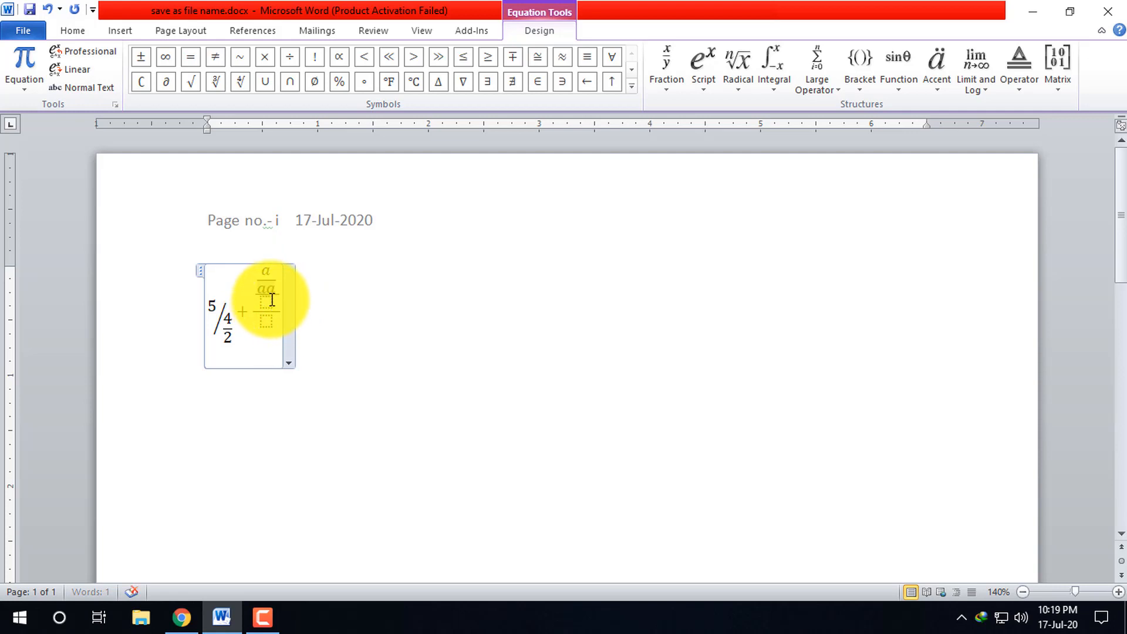
type("b")
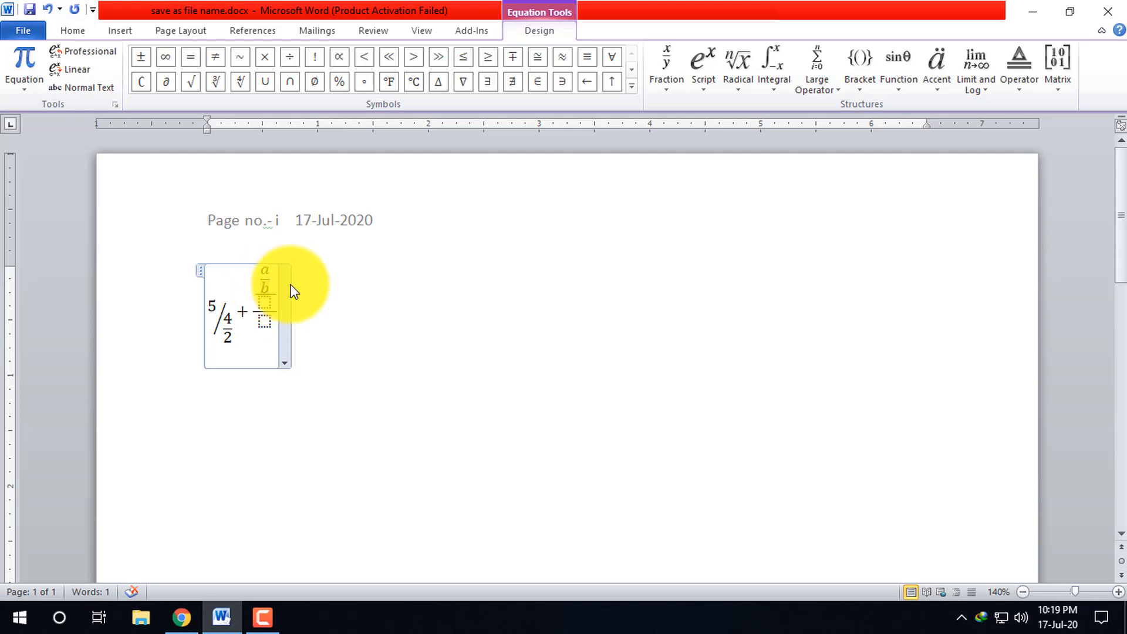
Step: Extend the denominator b of the innermost fraction with "======hgjhgjhgj76756"
type("======")
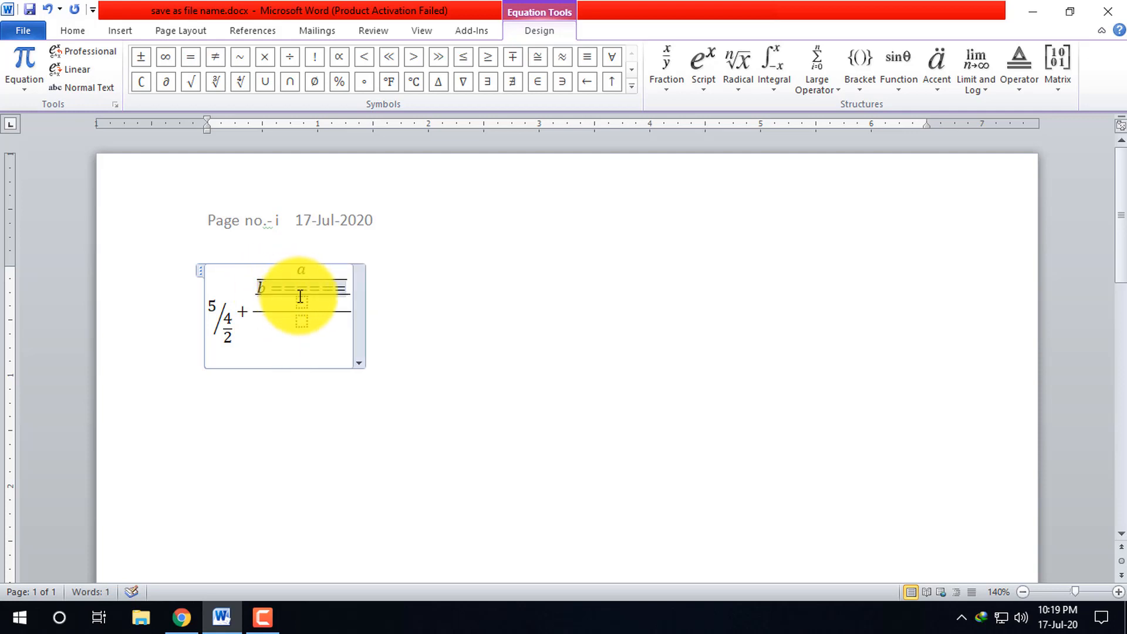
type("hgjhgjhgj")
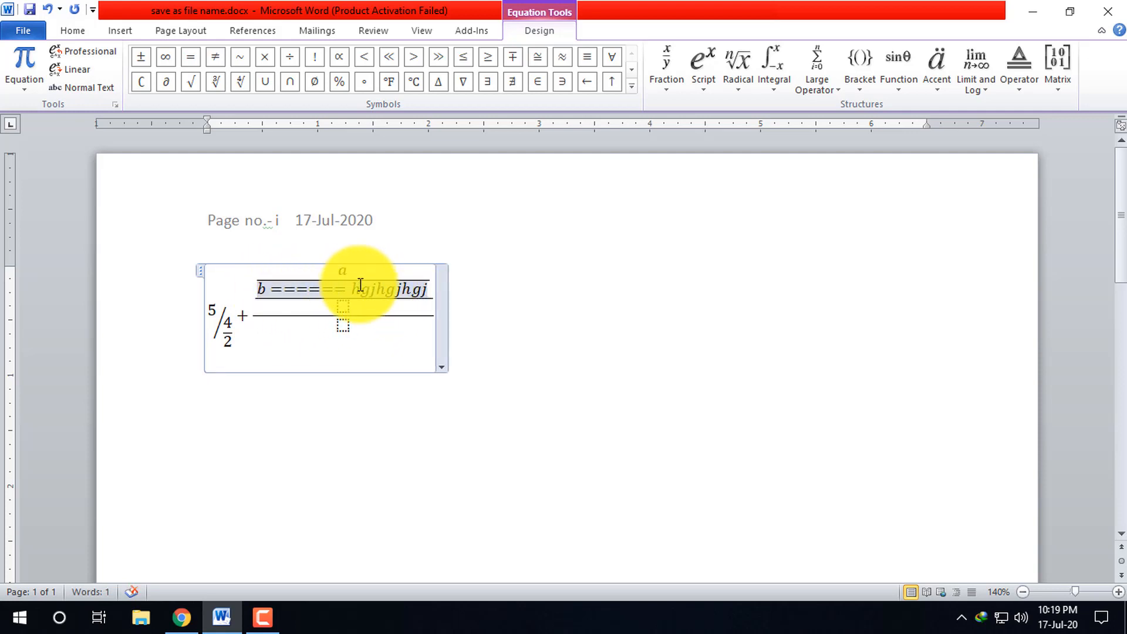
type("76756")
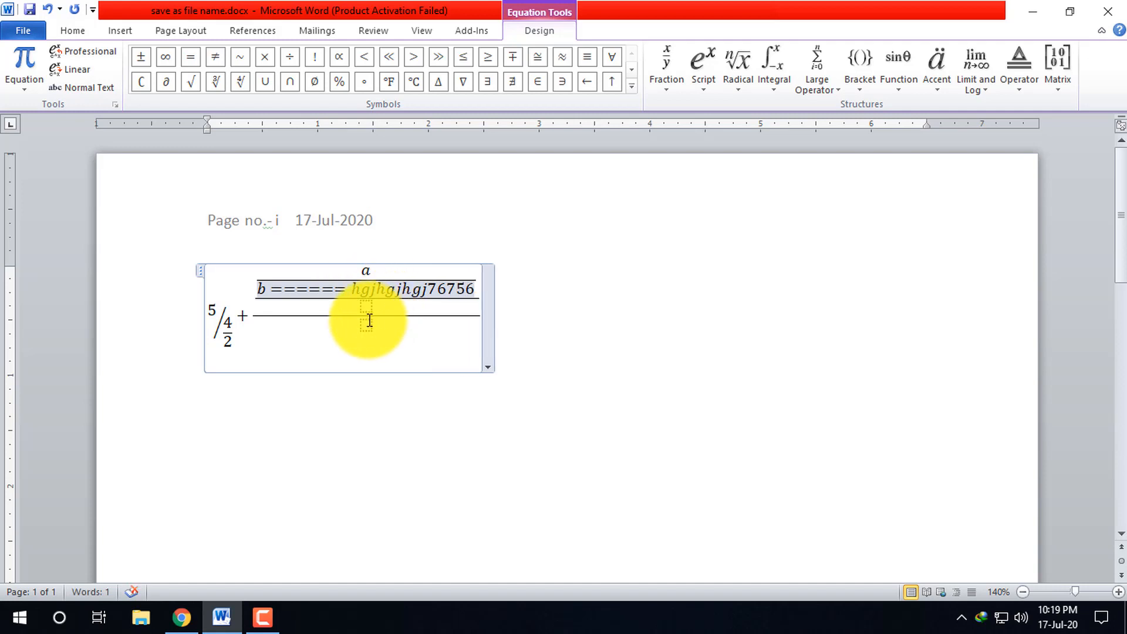
Step: Enter "sdfdsf" as the middle fraction's denominator and "sdfds" as the outer fraction's denominator
left_click(367, 305)
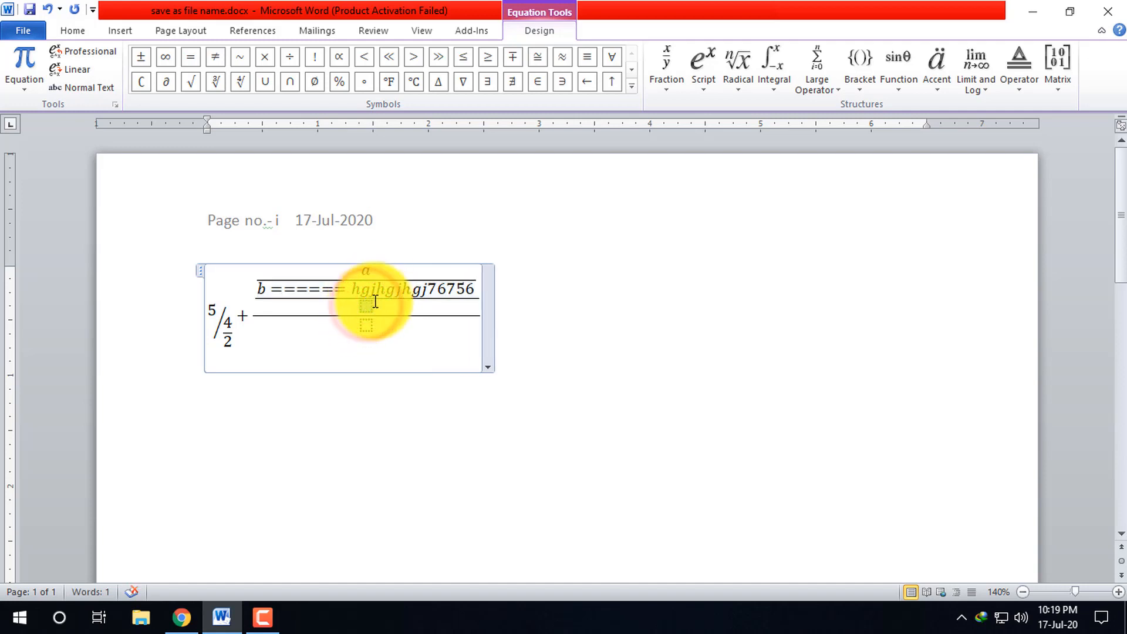
type("sdfdsf")
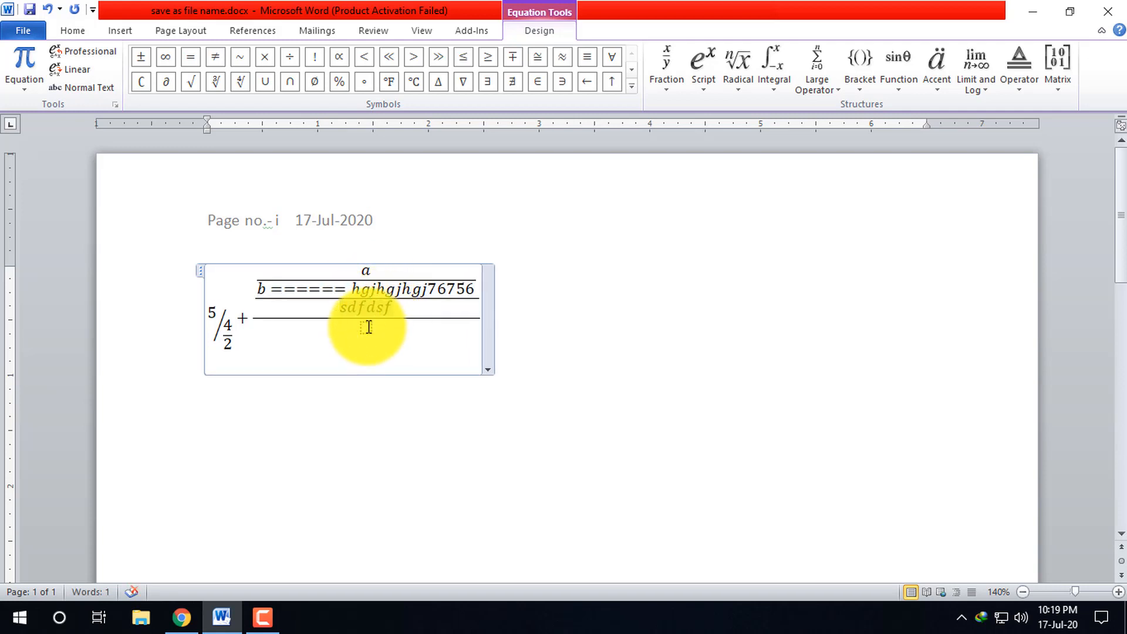
left_click(367, 330)
type("sdfds")
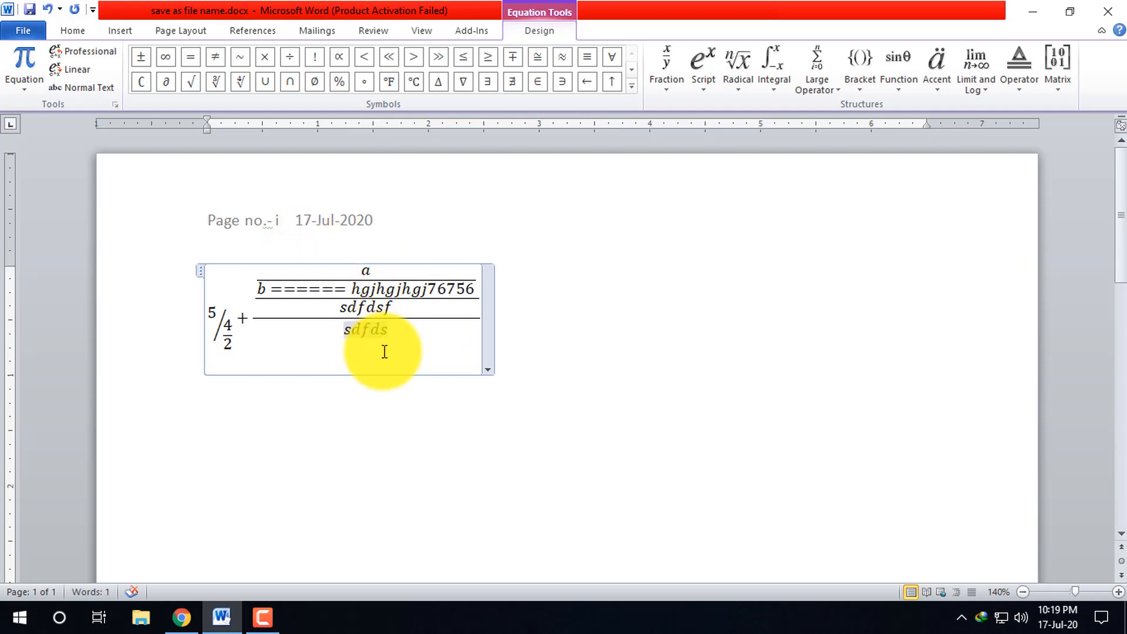
Step: Delete the whole equation with all its nested fractions from the page
key("BackSpace")
key("BackSpace")
key("BackSpace")
key("BackSpace")
key("BackSpace")
key("BackSpace")
key("BackSpace")
key("BackSpace")
key("BackSpace")
key("BackSpace")
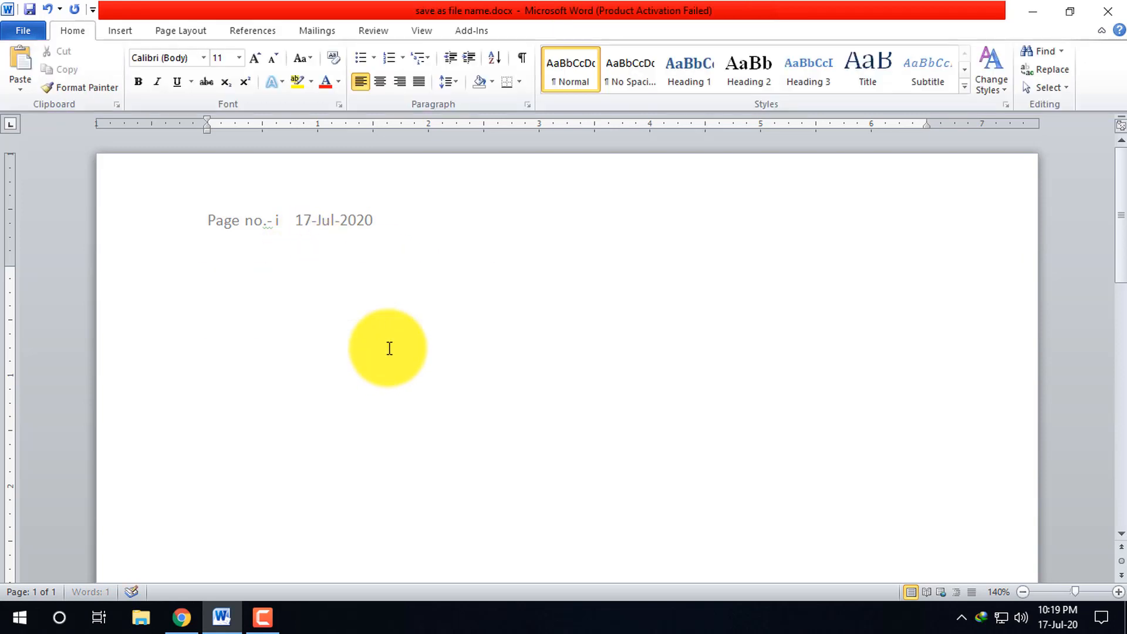
Step: Undo the last deletion to restore the skewed fraction, and clear the nested stacked fraction from its denominator
key("ctrl+z")
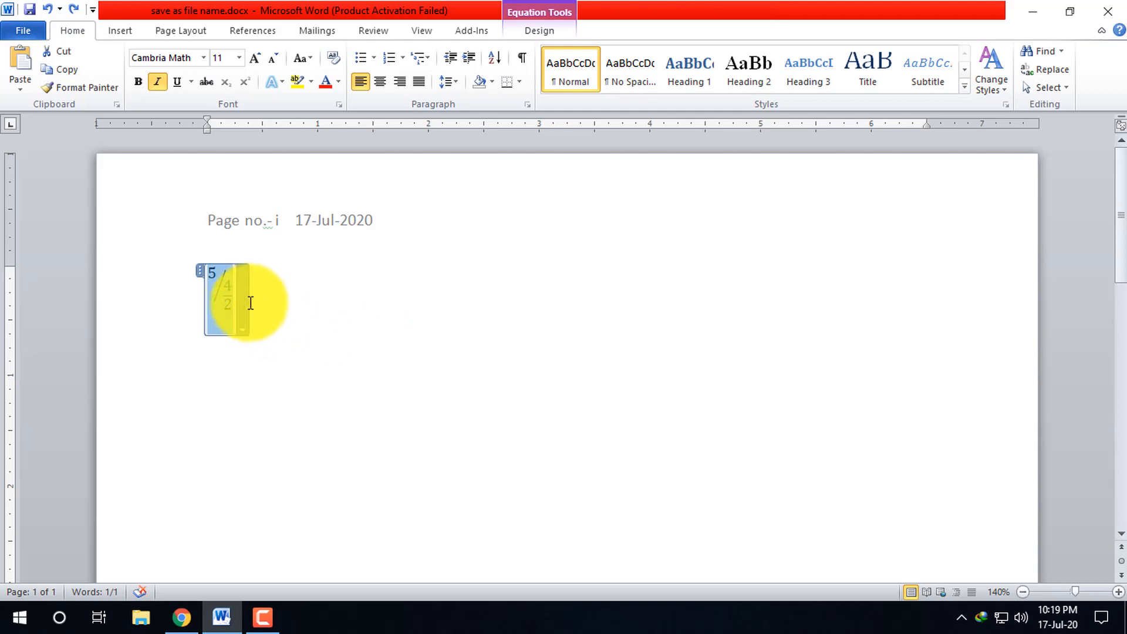
left_click(234, 300)
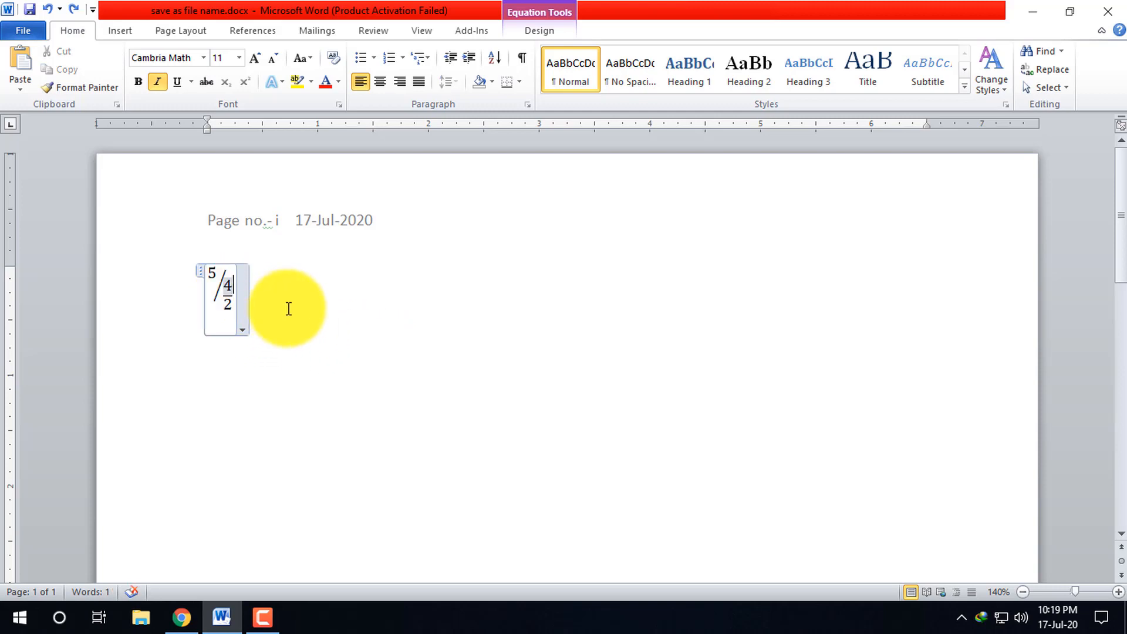
key("BackSpace")
key("BackSpace")
key("BackSpace")
key("BackSpace")
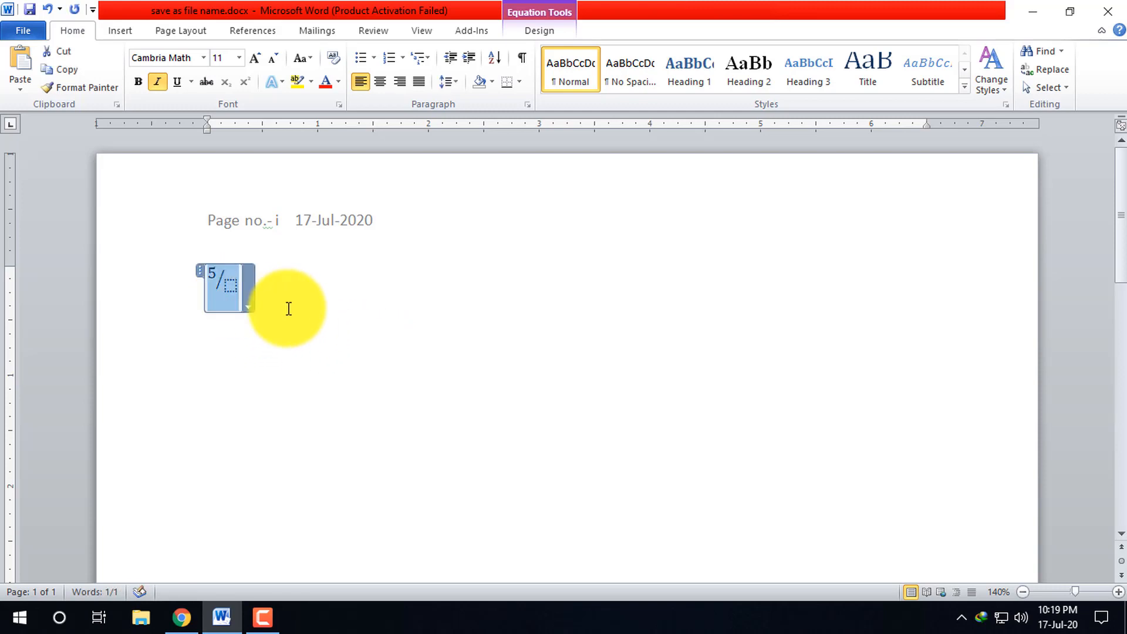
key("ctrl+z")
left_click(235, 277)
left_click(253, 291)
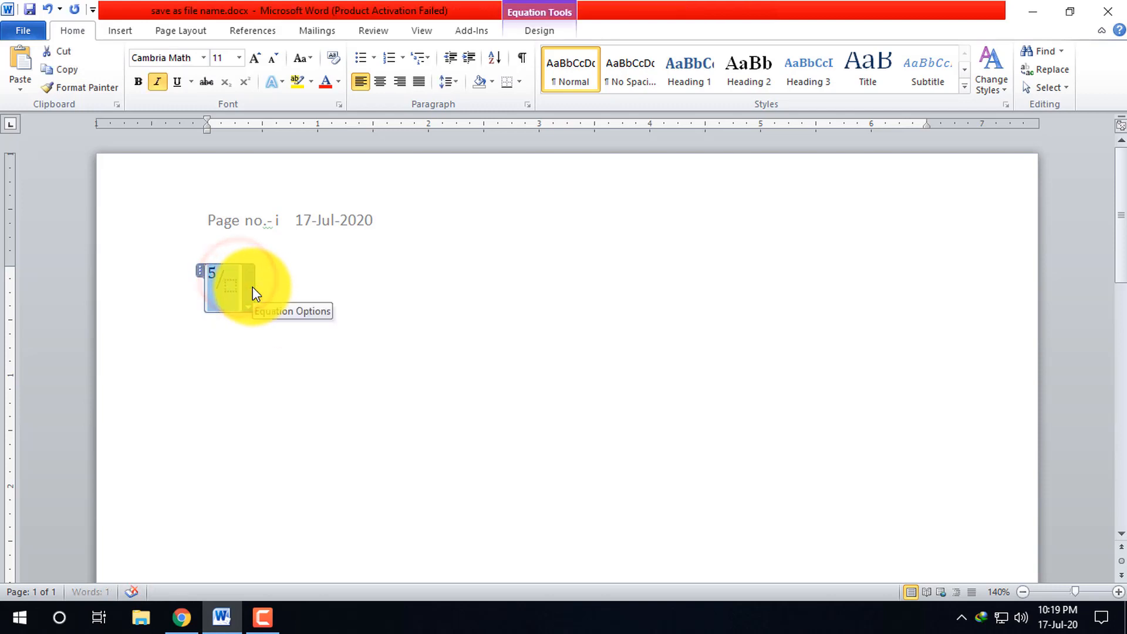
Step: Apply a superscript structure to the equation, with the selected skewed fraction as its base
left_click(537, 31)
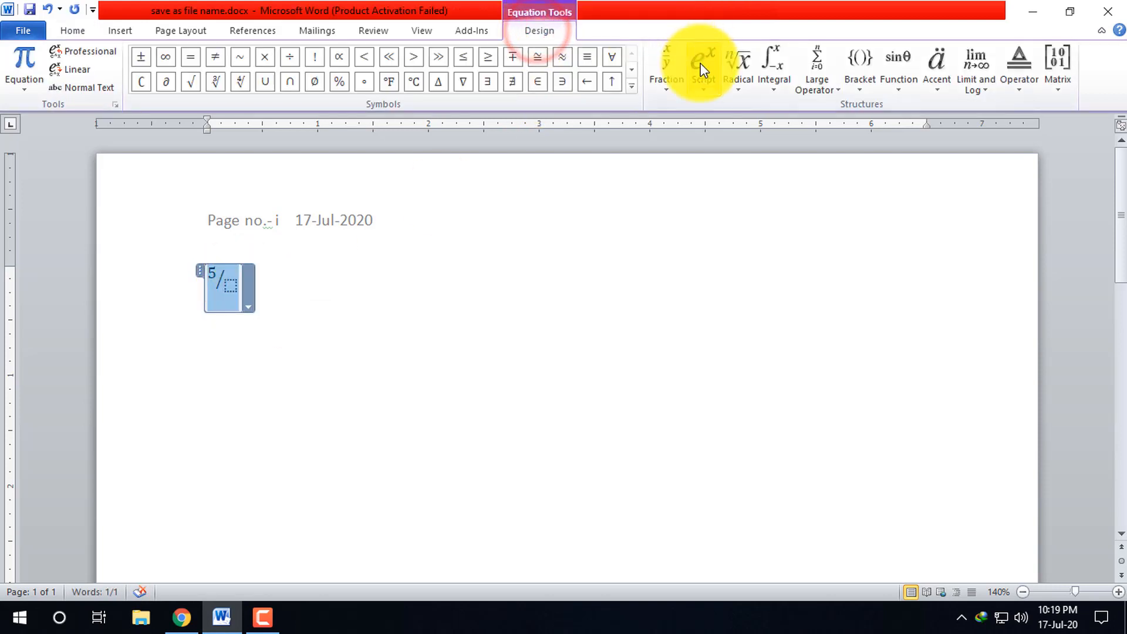
left_click(665, 85)
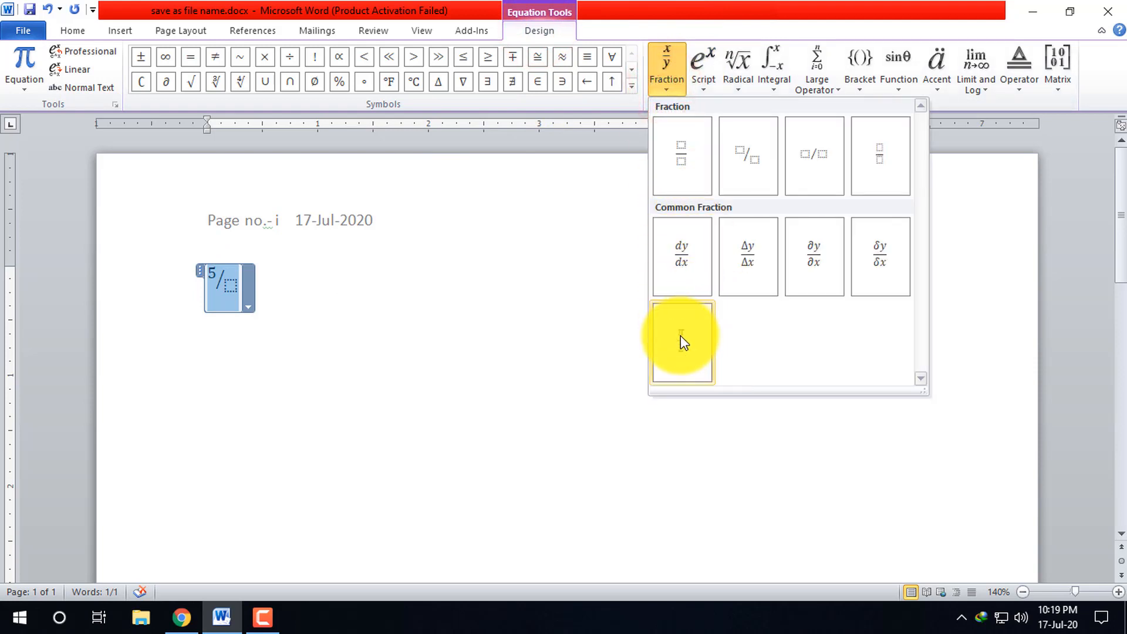
left_click(702, 82)
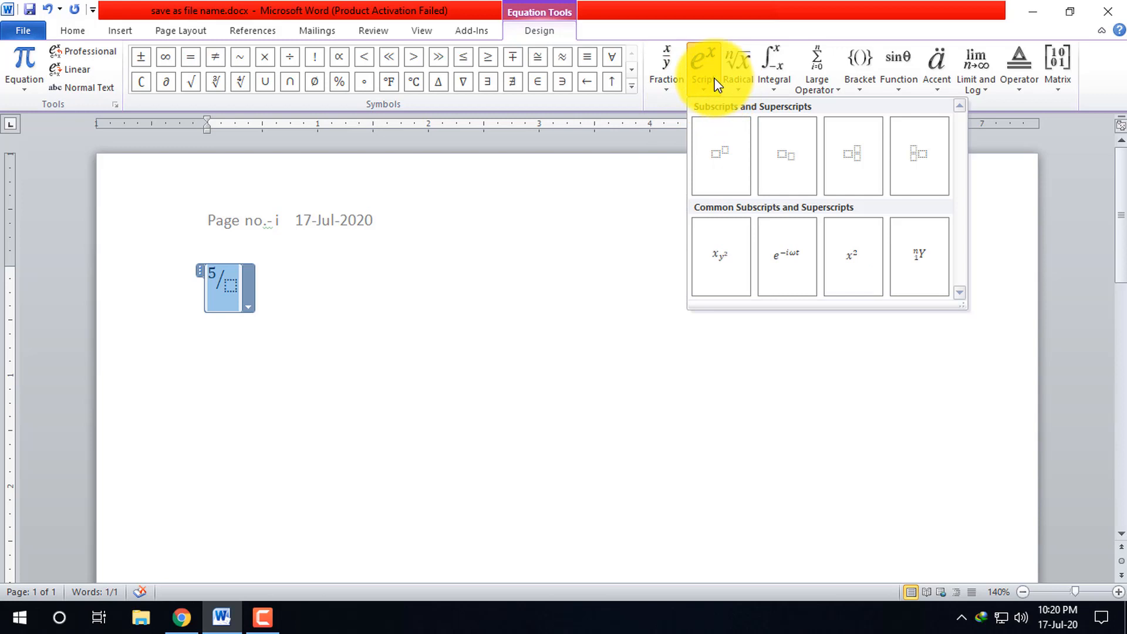
left_click(717, 157)
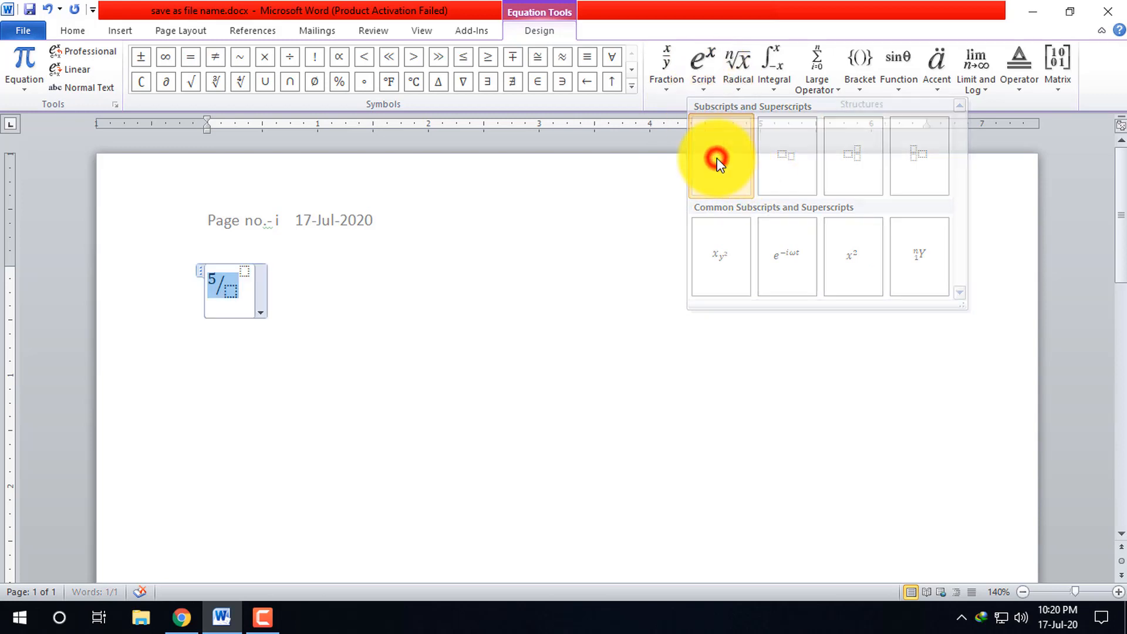
Step: Replace the skewed fraction in the base with a, raised to the exponent 2, and add a plus sign after it
left_click(238, 286)
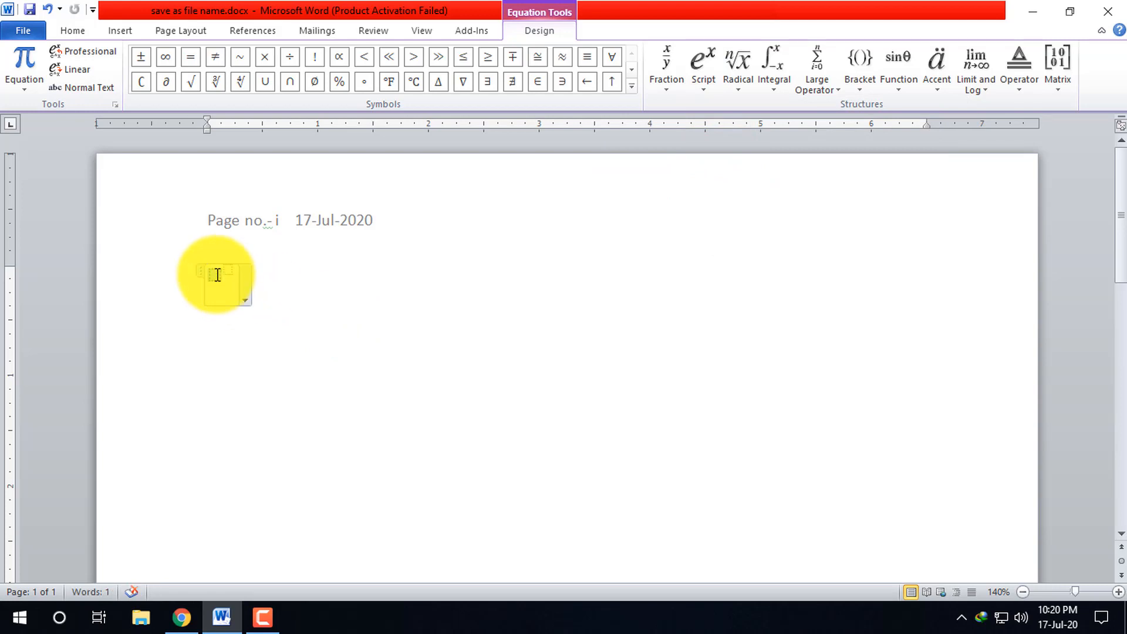
left_click(220, 270)
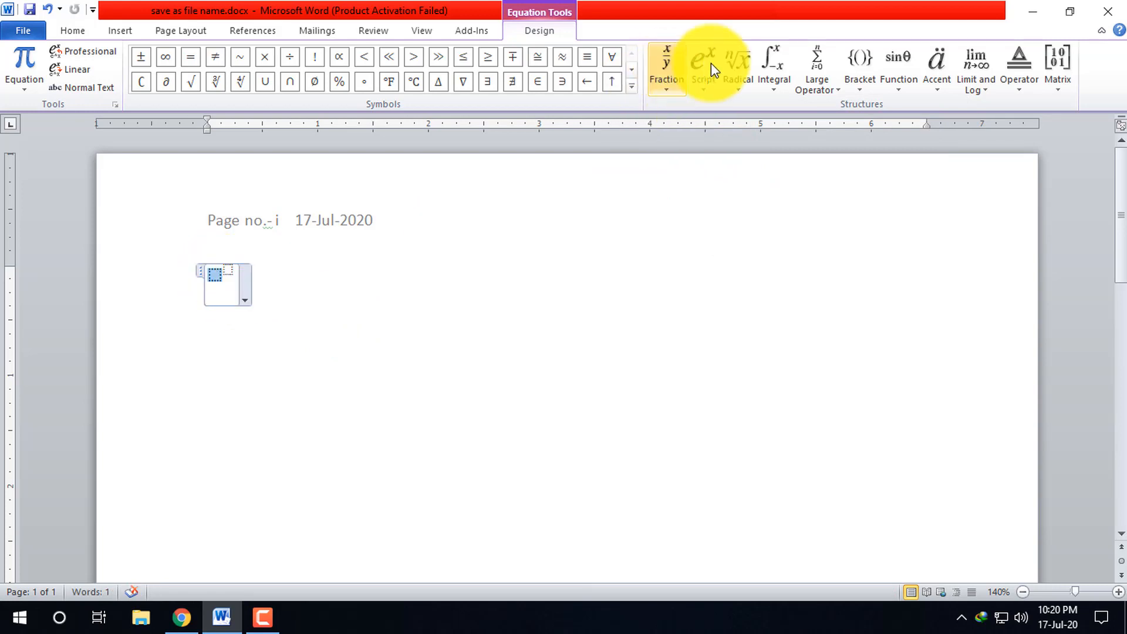
left_click(707, 69)
left_click(212, 284)
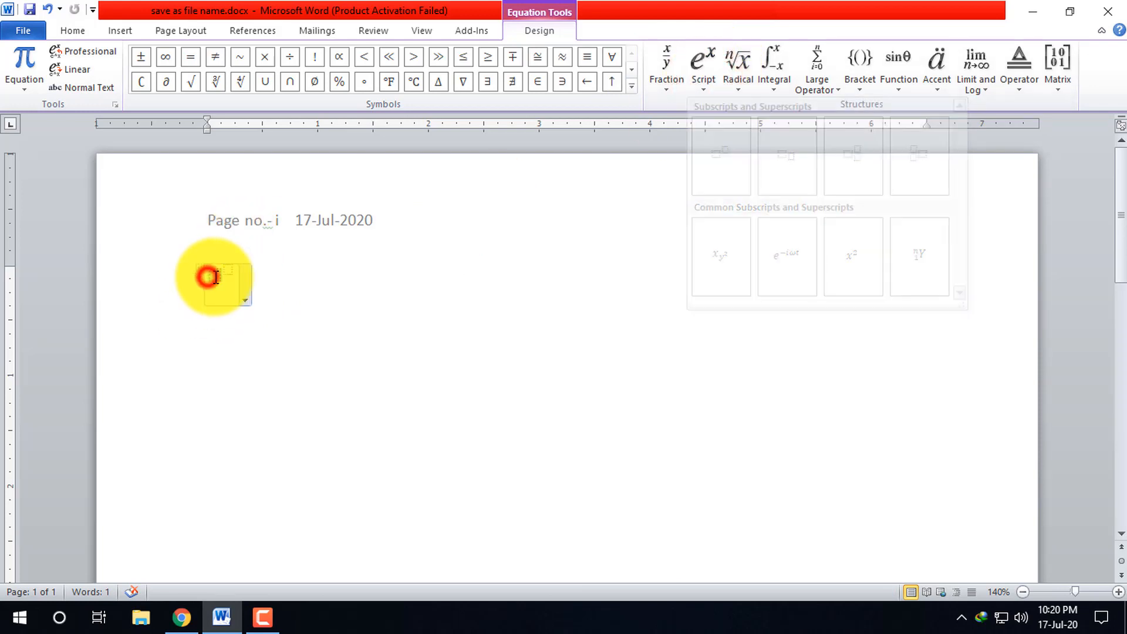
type("a2 +")
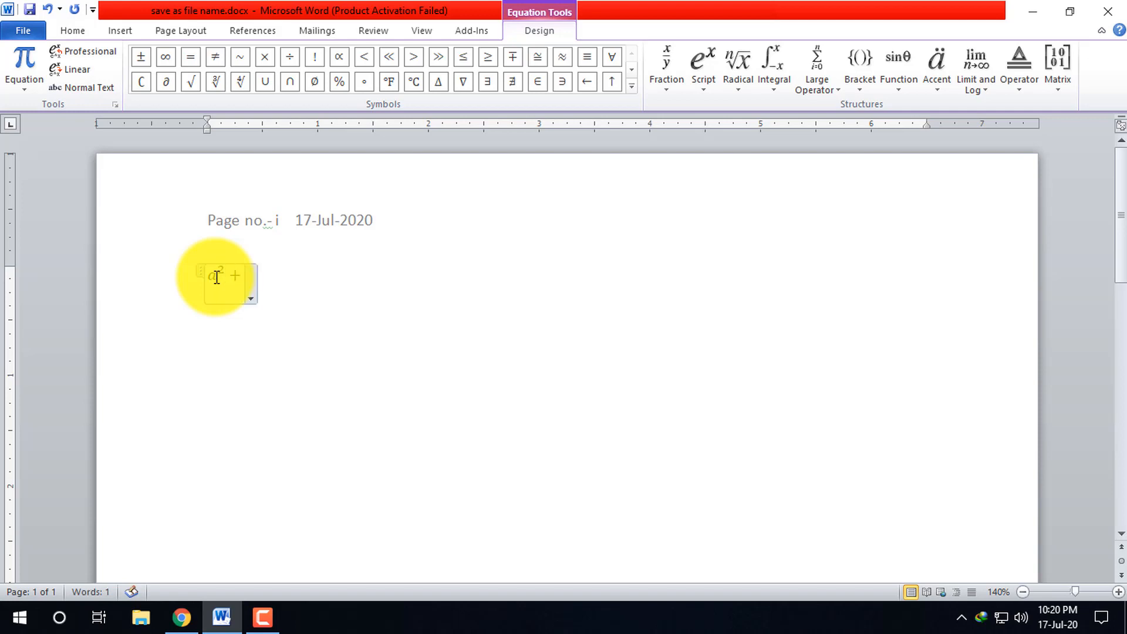
Step: Add a subscript structure after the plus sign, with b as its base and 2 as its subscript
left_click(675, 82)
left_click(715, 78)
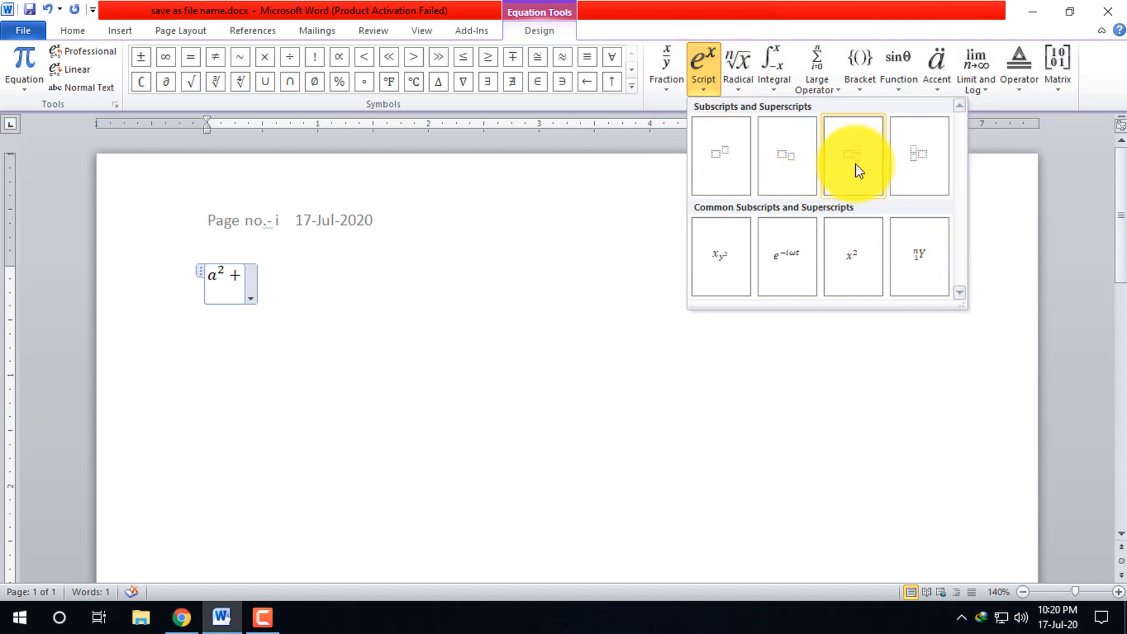
left_click(782, 157)
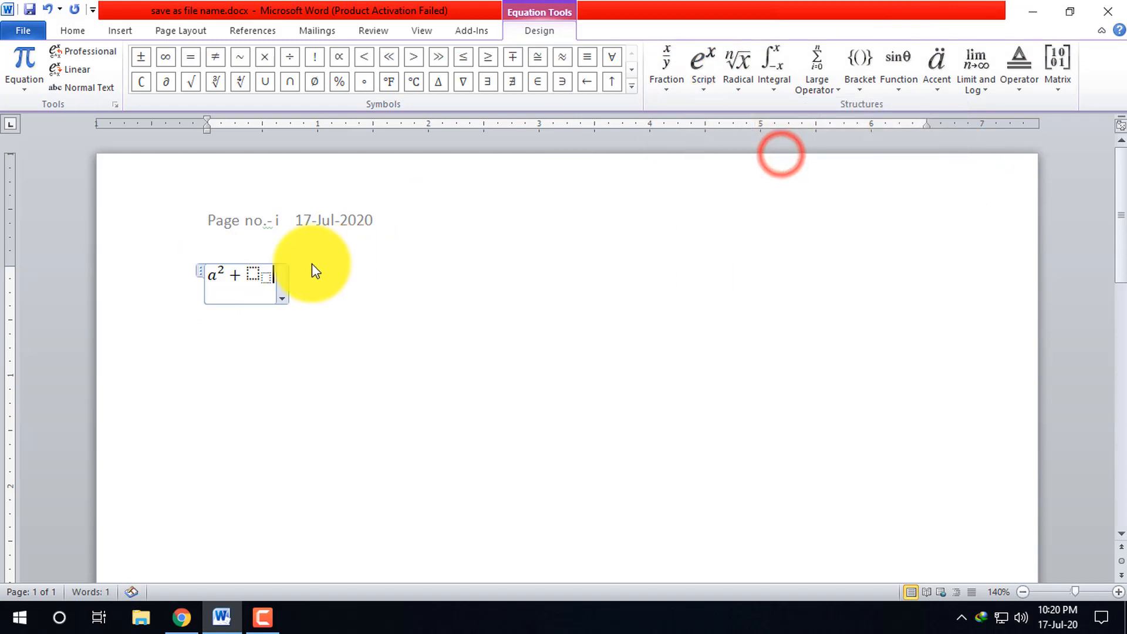
left_click(254, 274)
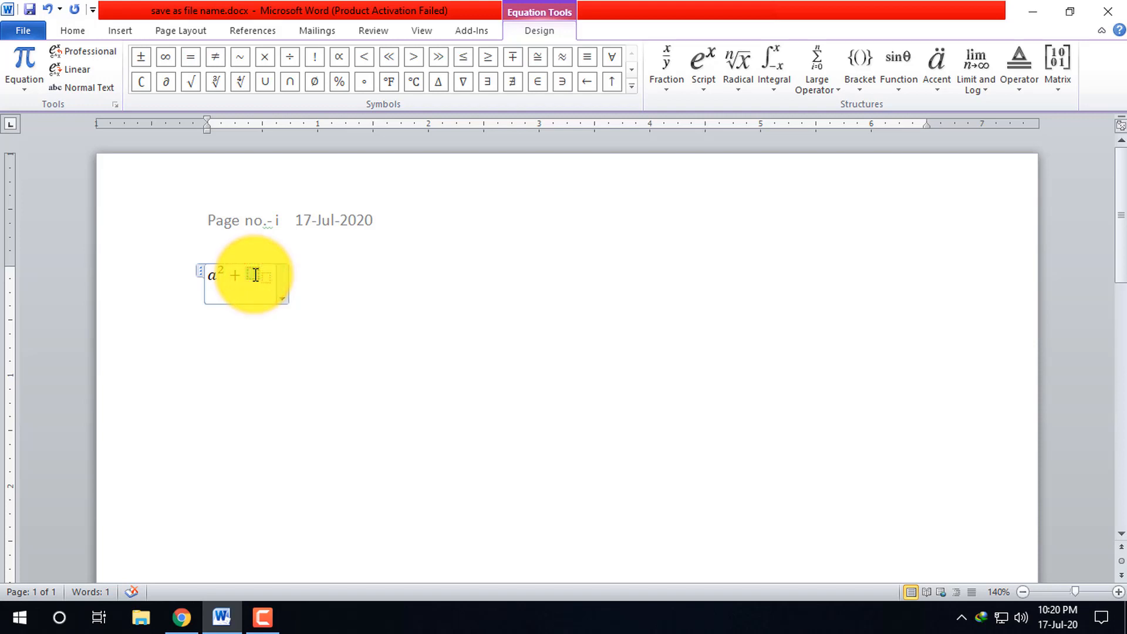
type("b")
left_click(263, 282)
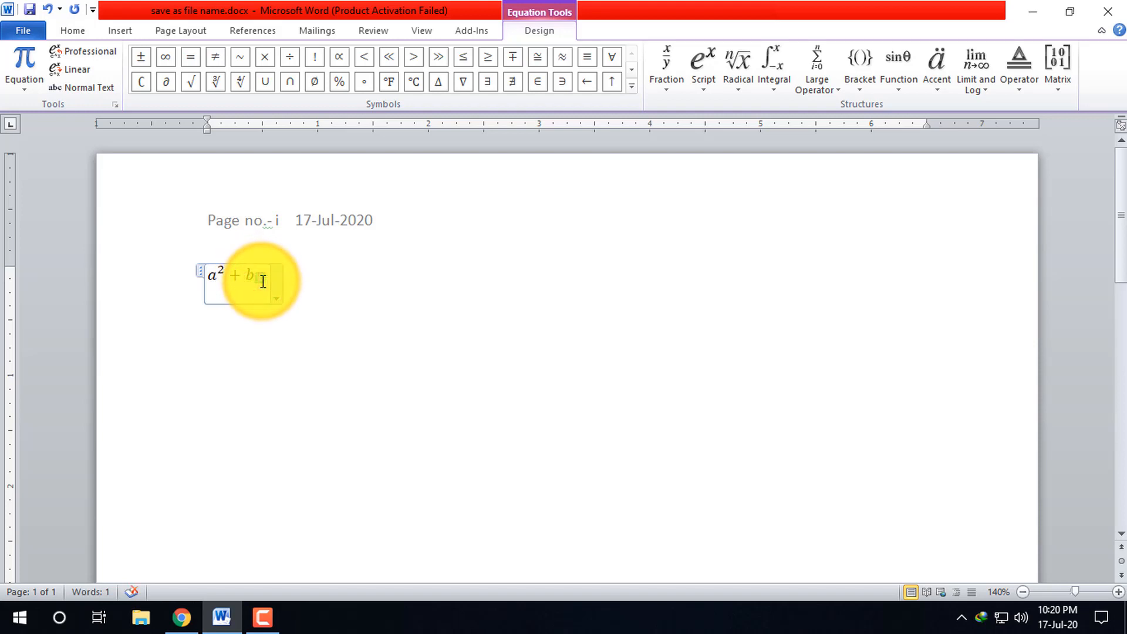
type("2")
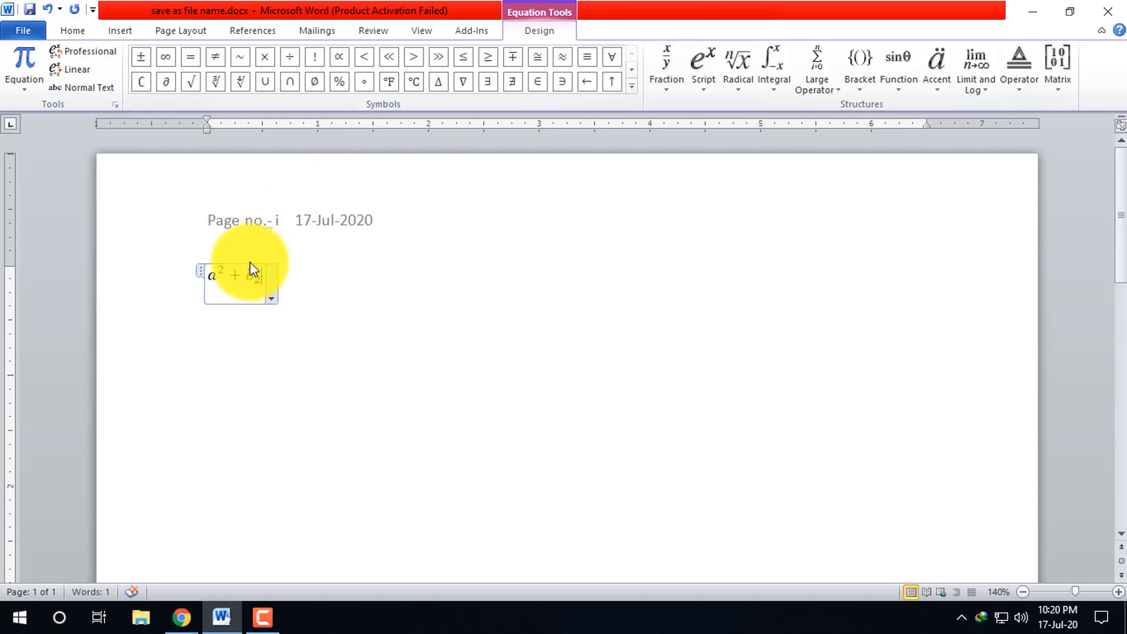
Step: Delete the subscripted term and the plus sign, and enclose the remaining a squared in a plain square root
key("BackSpace")
key("BackSpace")
key("BackSpace")
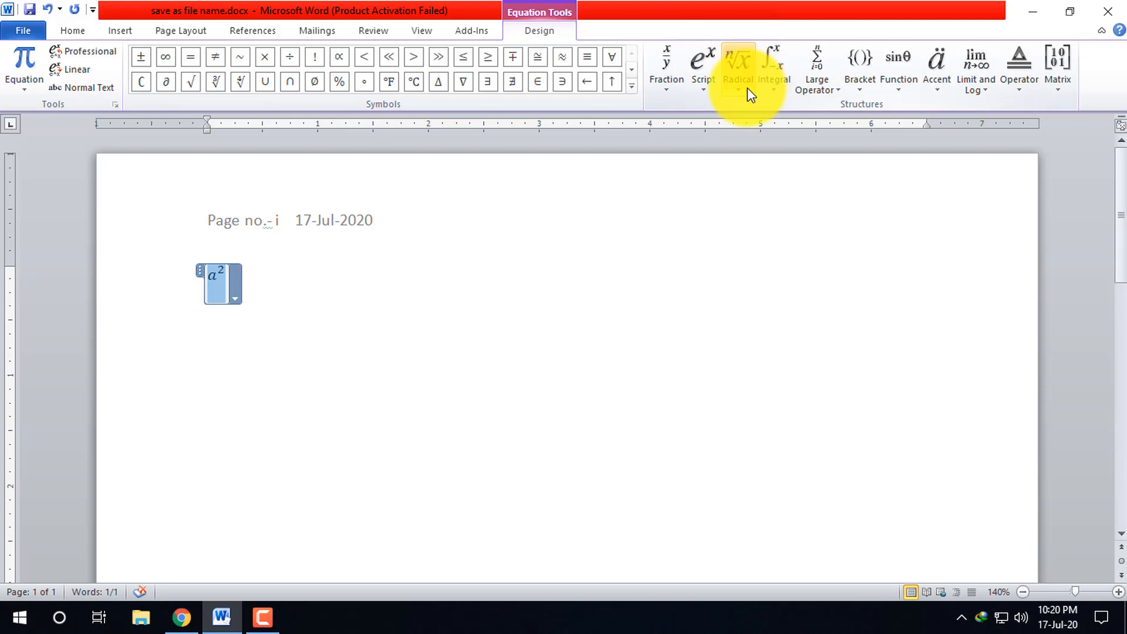
left_click(703, 85)
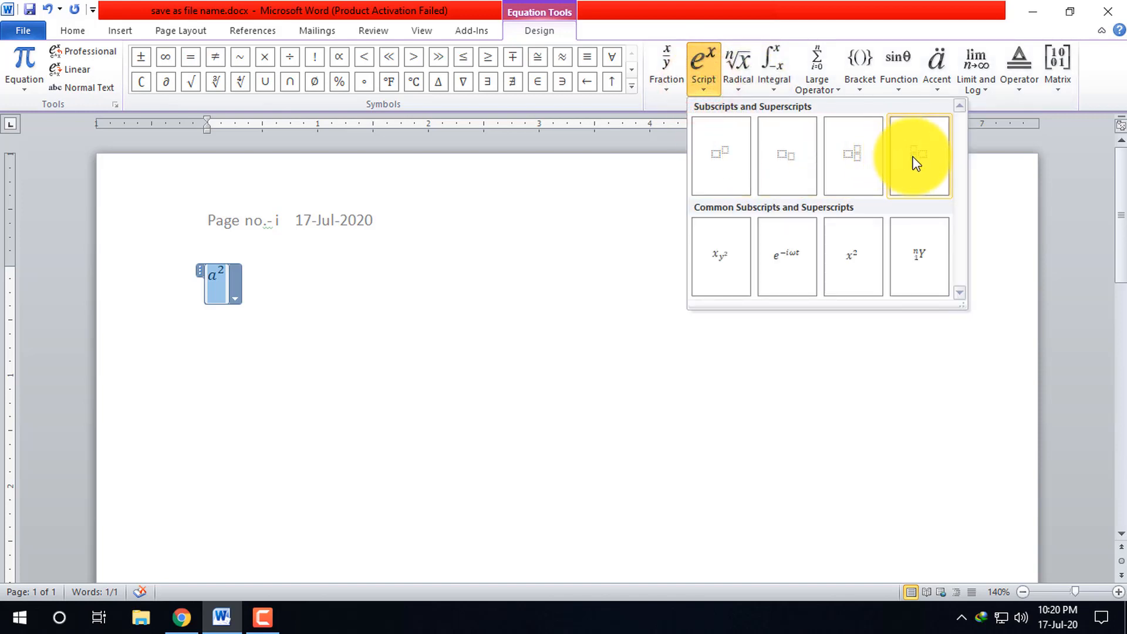
left_click(777, 72)
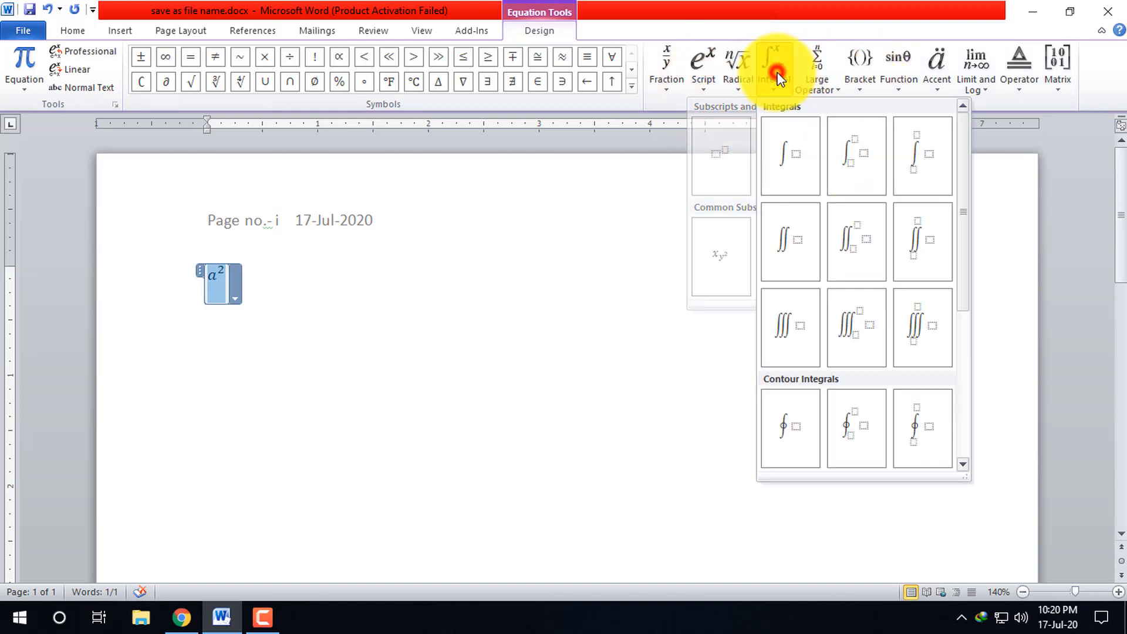
left_click(735, 69)
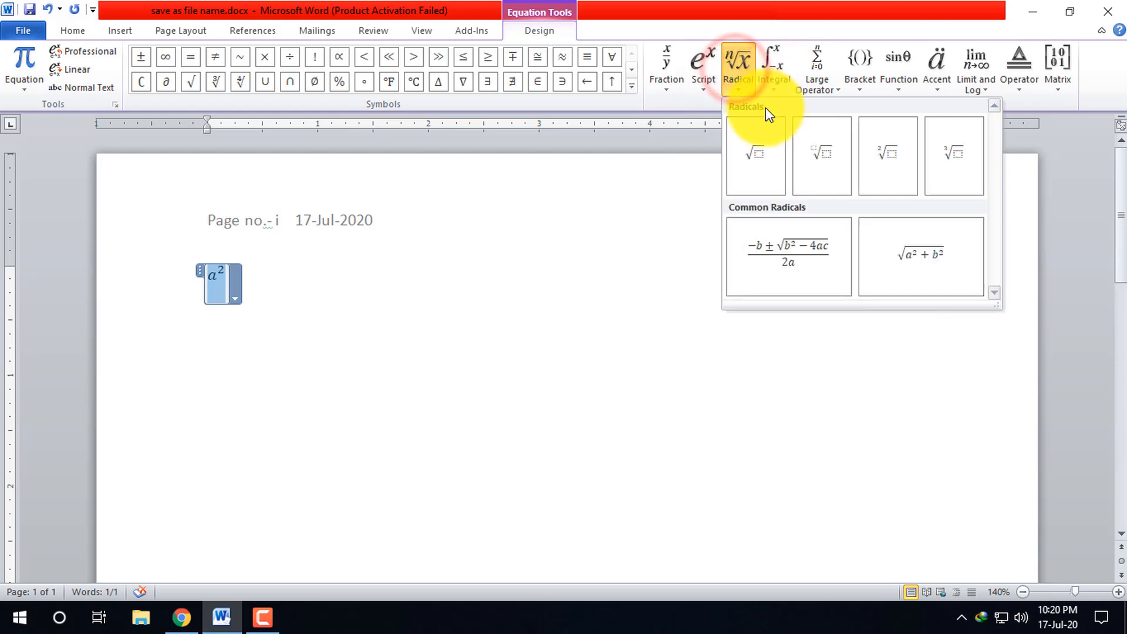
left_click(763, 172)
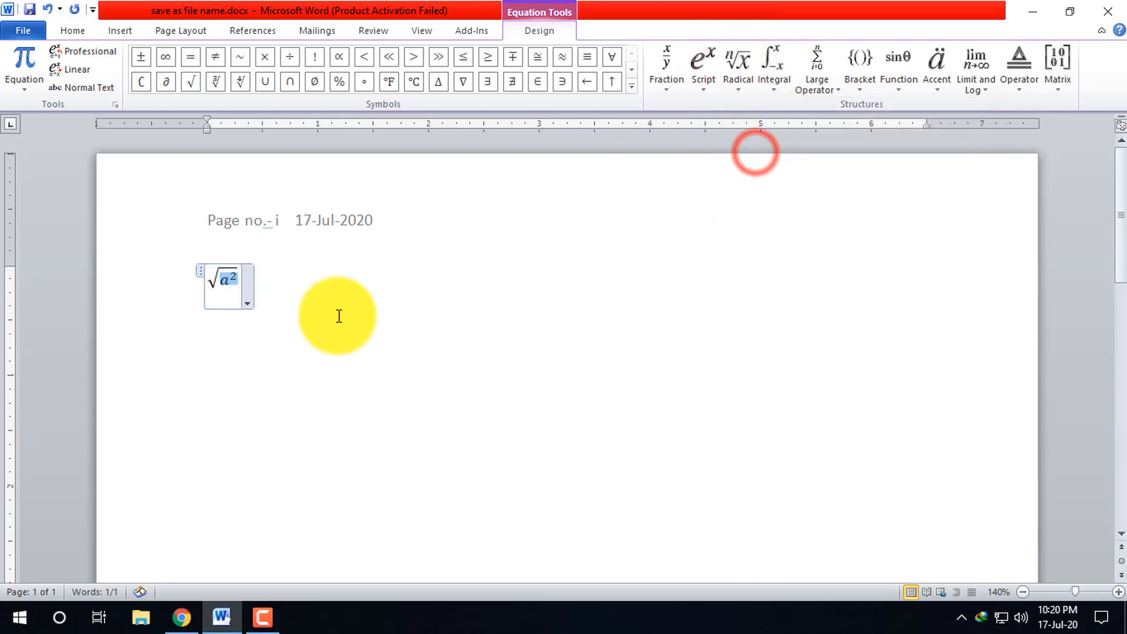
Step: Wrap the a squared inside the square root in a radical with a degree placeholder, and clear everything under the outer root
left_click(738, 77)
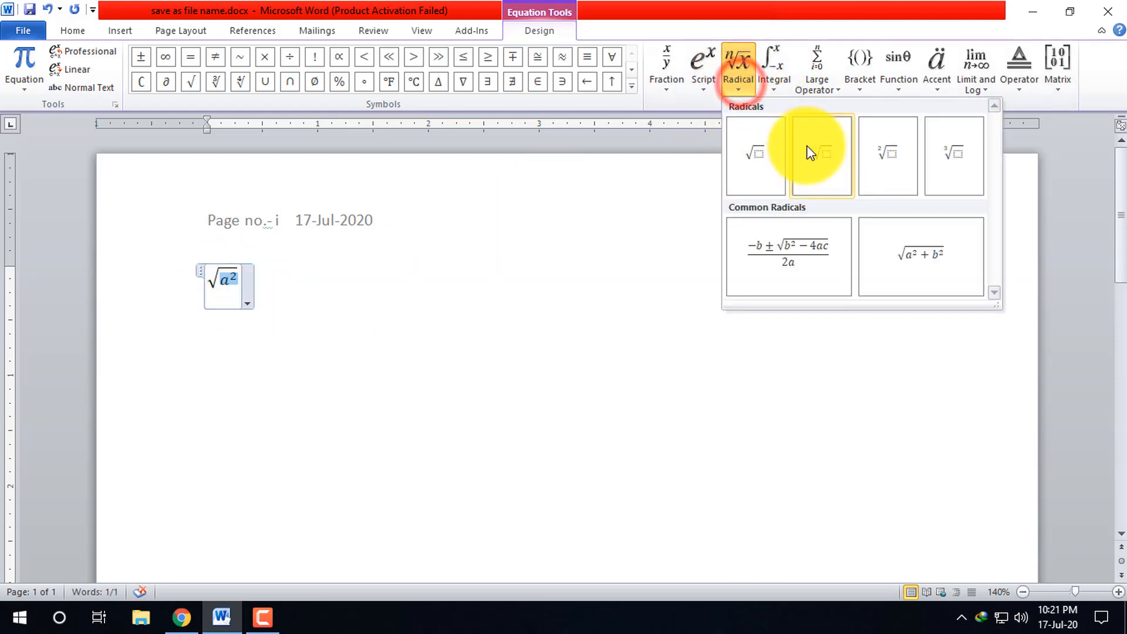
left_click(824, 153)
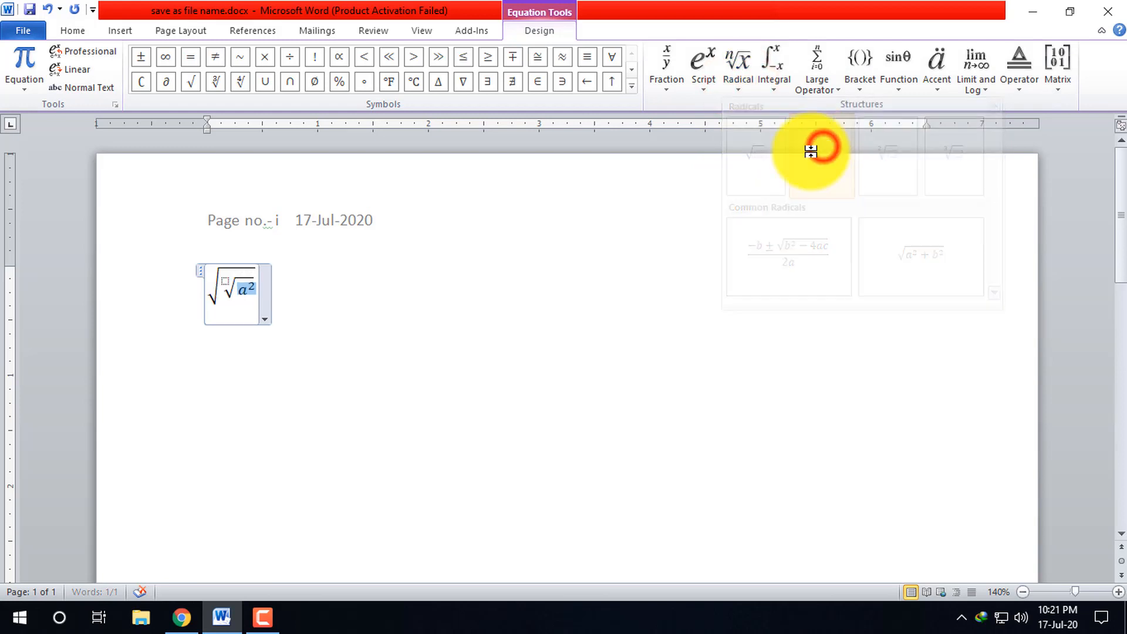
left_click(254, 287)
key("BackSpace")
key("BackSpace")
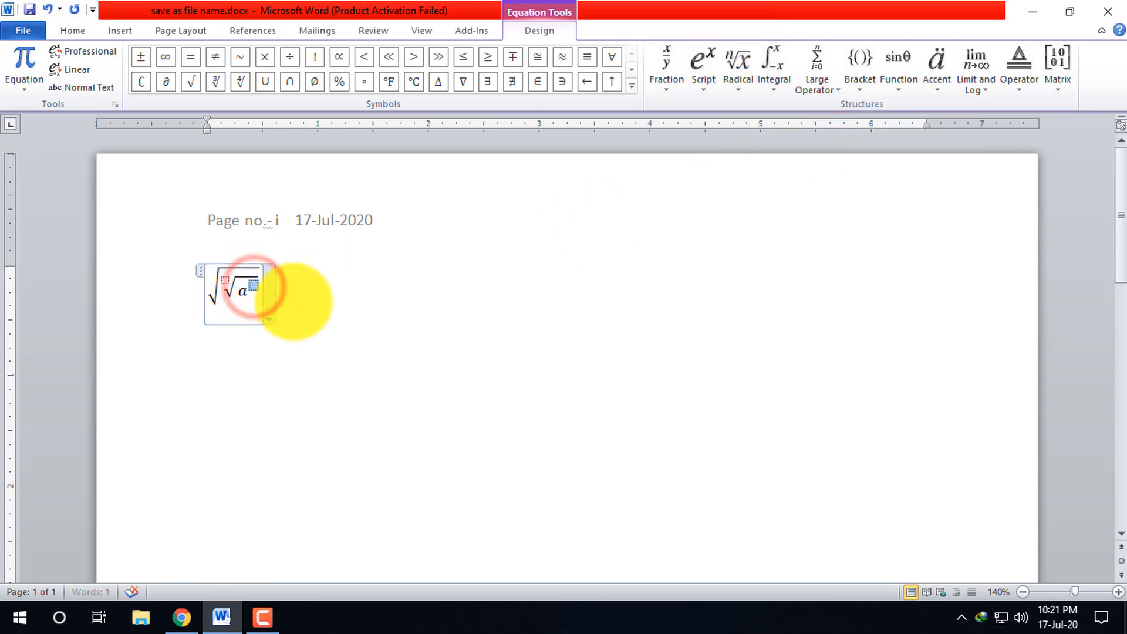
key("BackSpace")
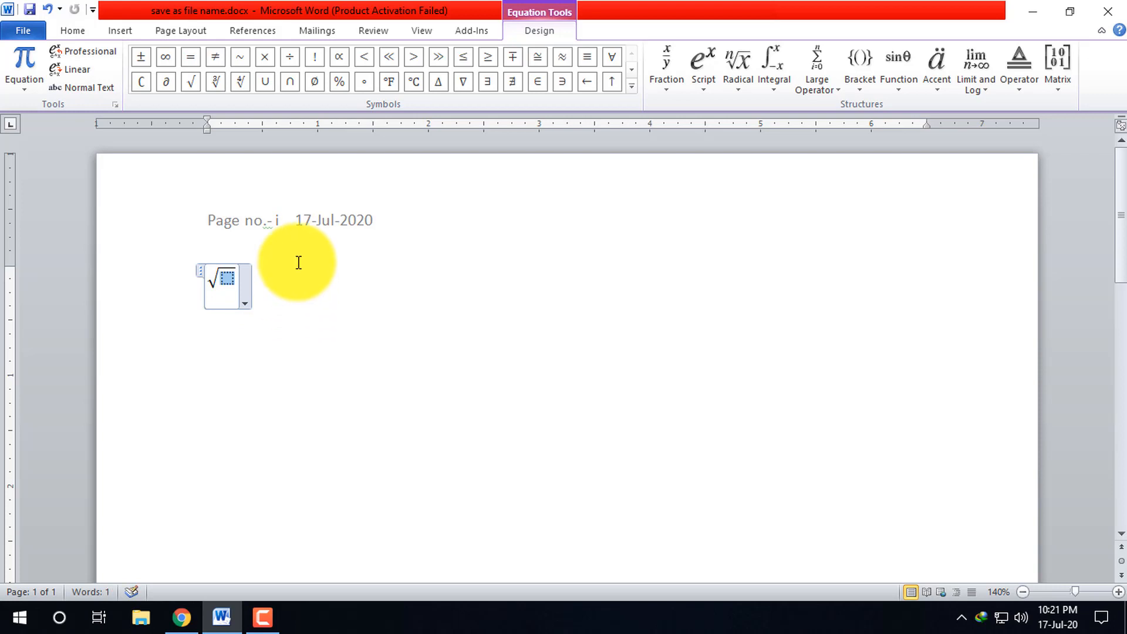
type("d")
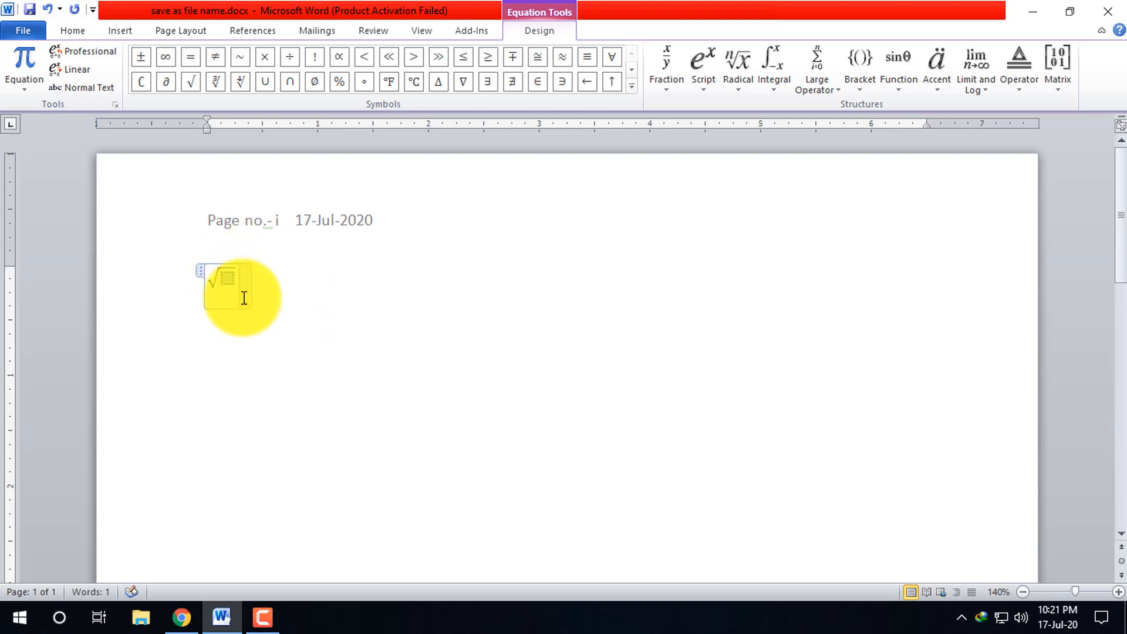
type("4")
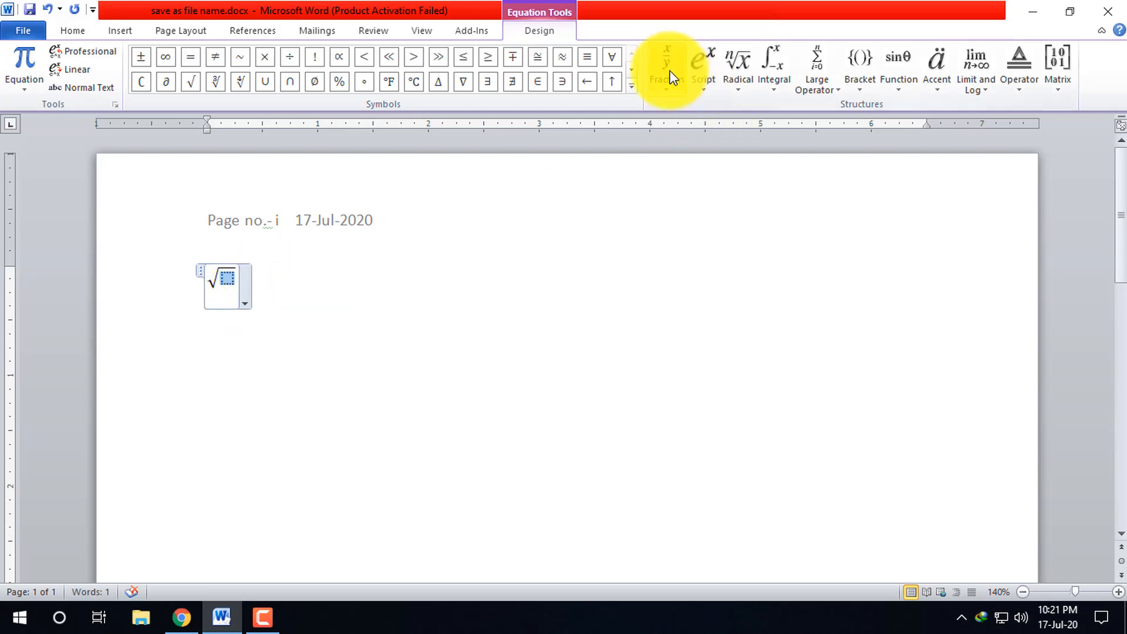
Step: Nest a second square root inside the first one and add a superscript structure beside it under the outer root
left_click(738, 75)
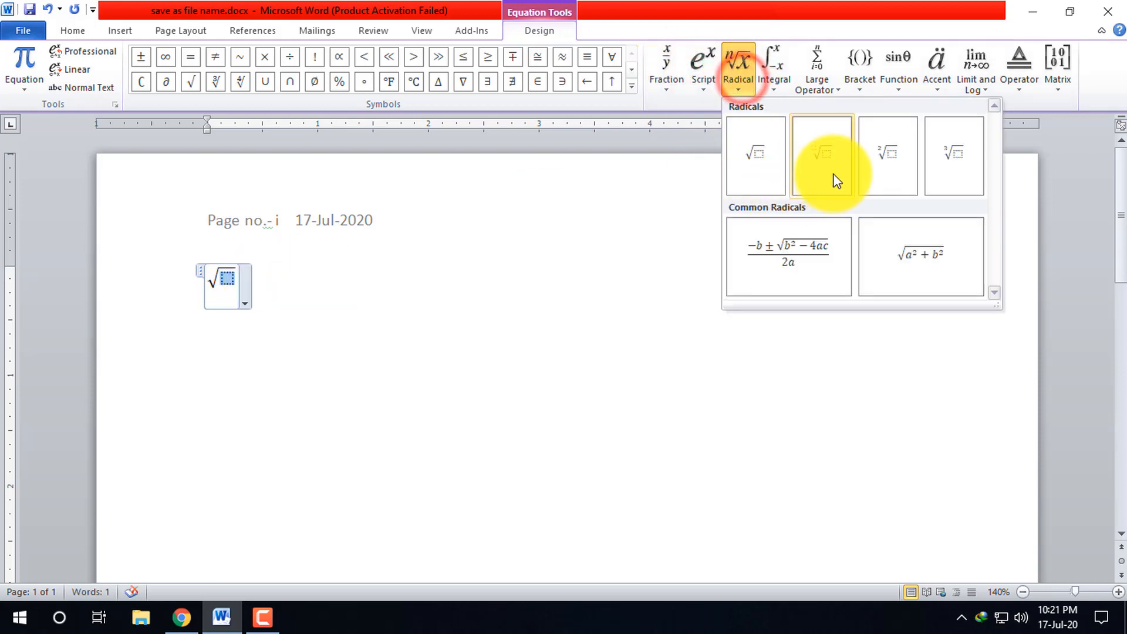
left_click(752, 156)
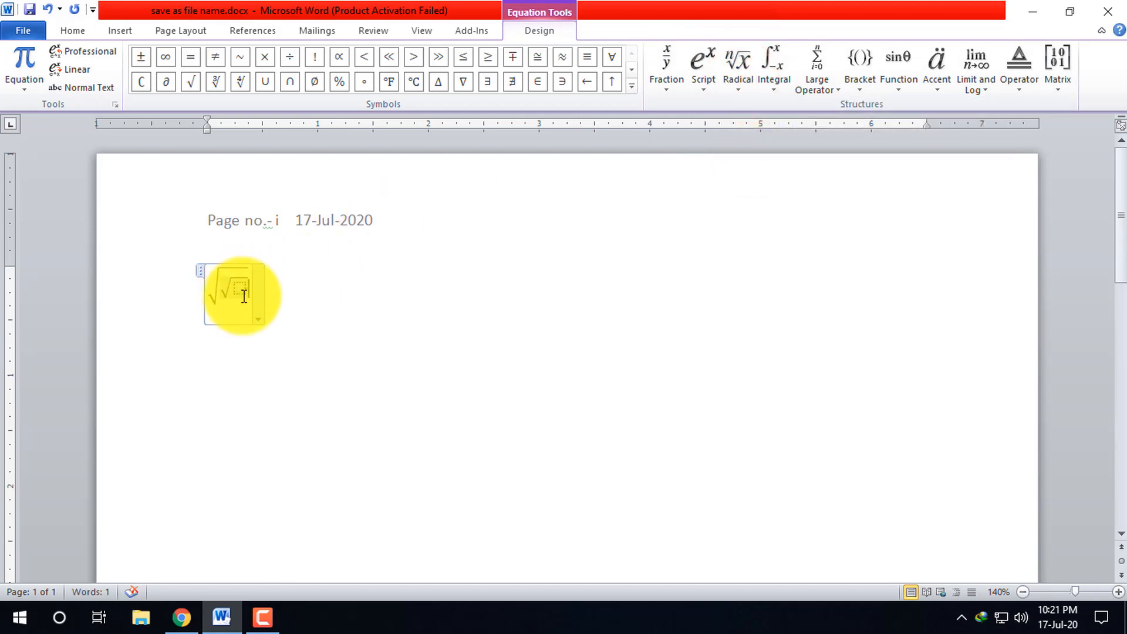
left_click(699, 81)
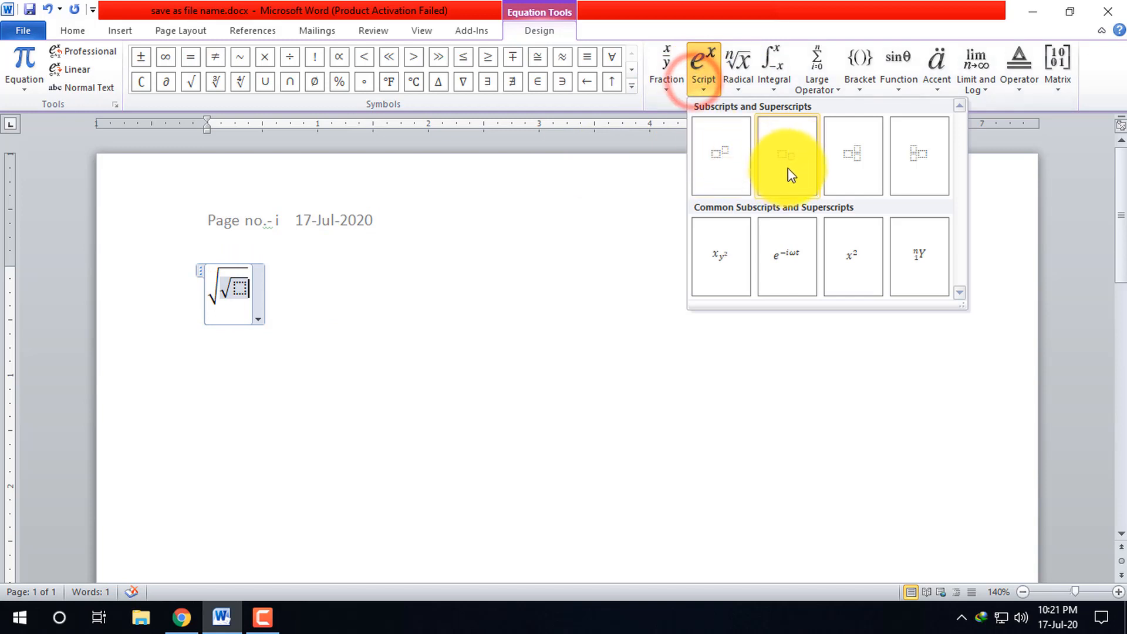
left_click(704, 156)
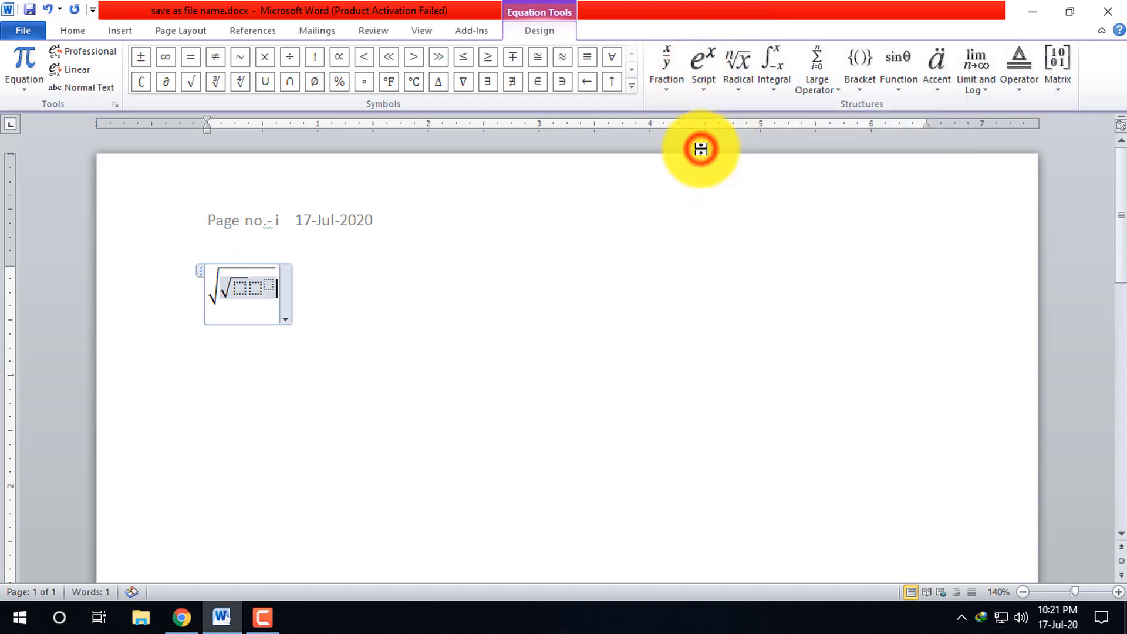
Step: Fill the superscript structure with base 6 and exponent 5, and enter 3 under the inner square root
left_click(259, 287)
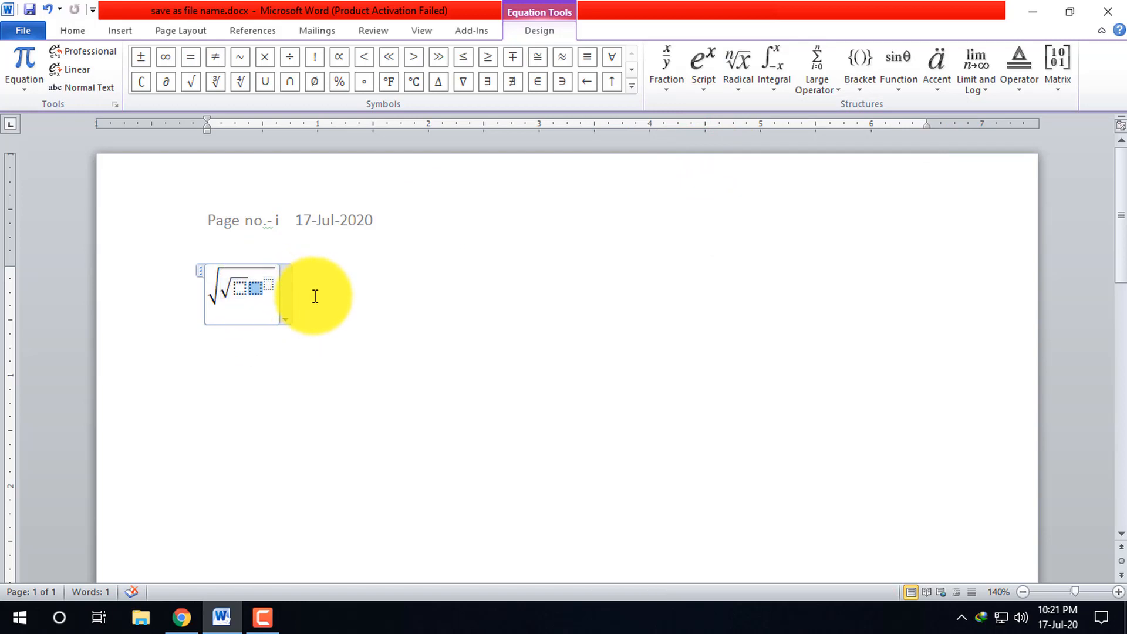
left_click(255, 286)
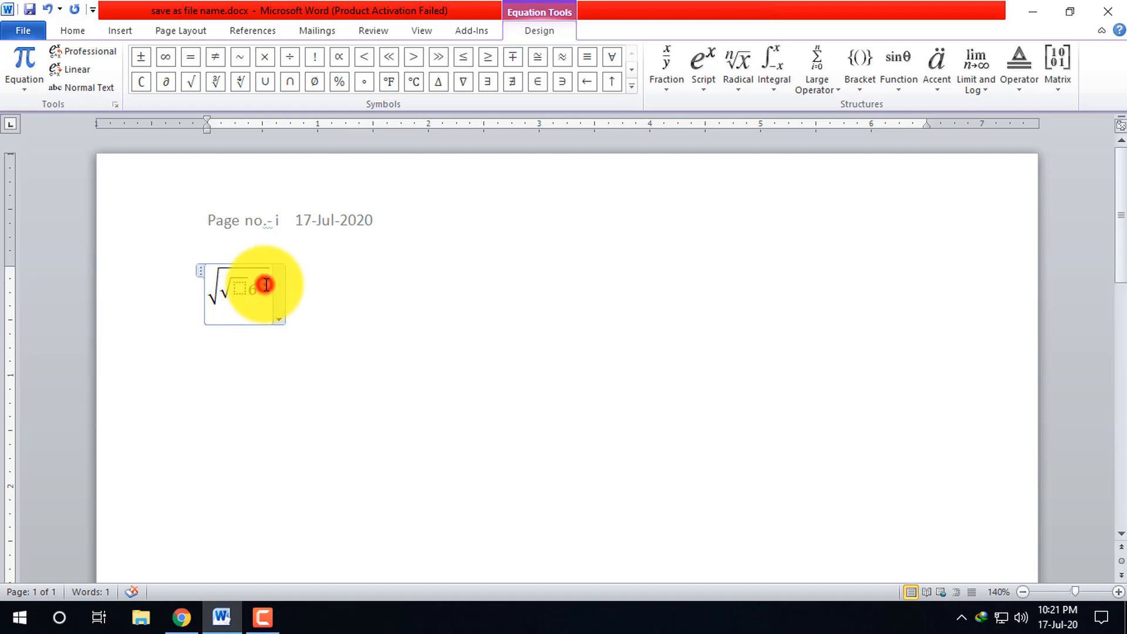
left_click(265, 284)
type("^5")
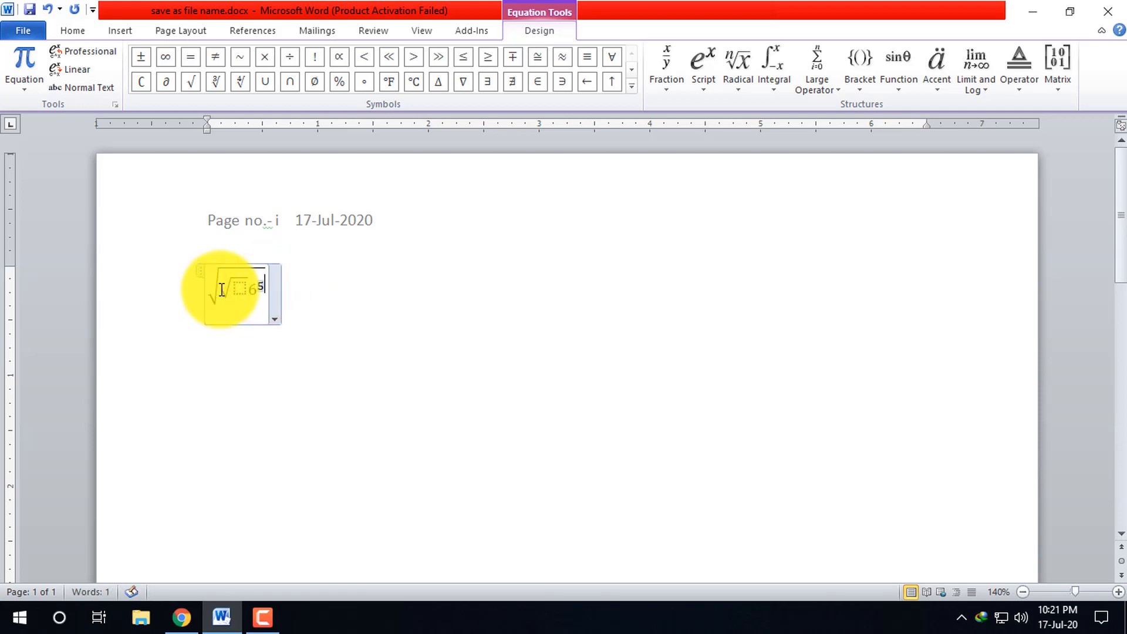
left_click(239, 286)
type("3")
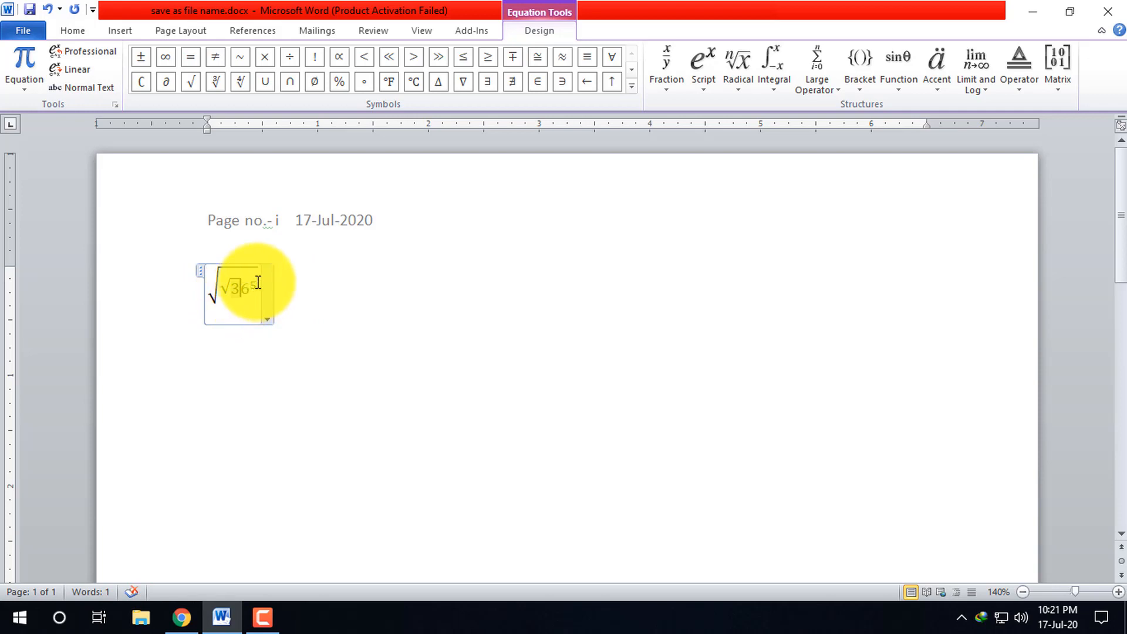
Step: Clear the power and the inner root from the outer square root, and replace the emptied root with a radical of degree 2
left_click(257, 281)
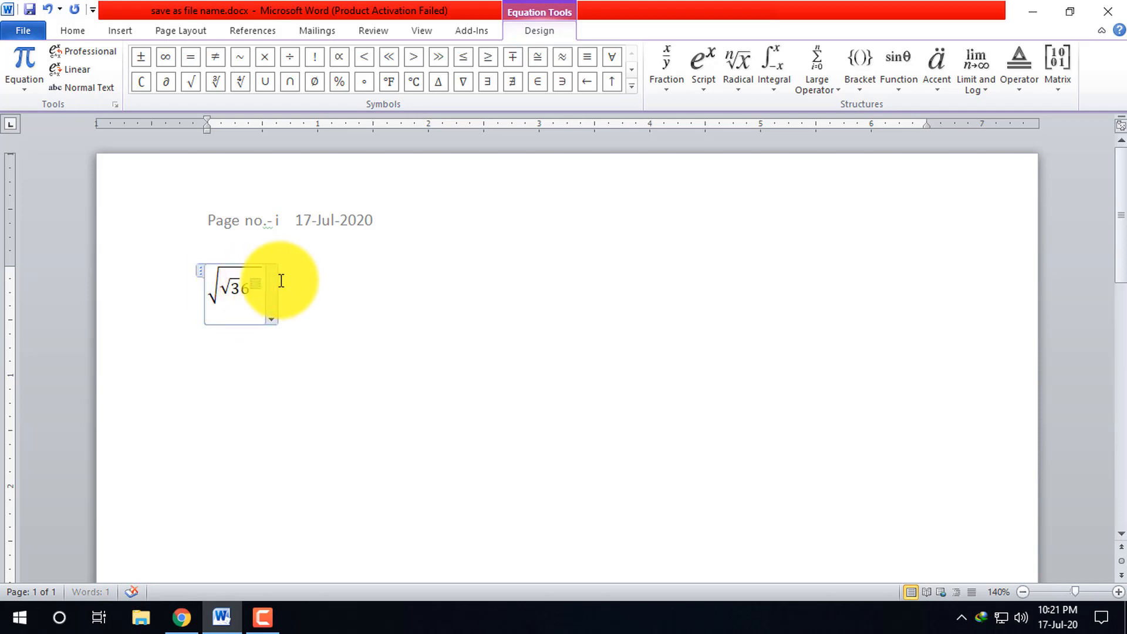
key("BackSpace")
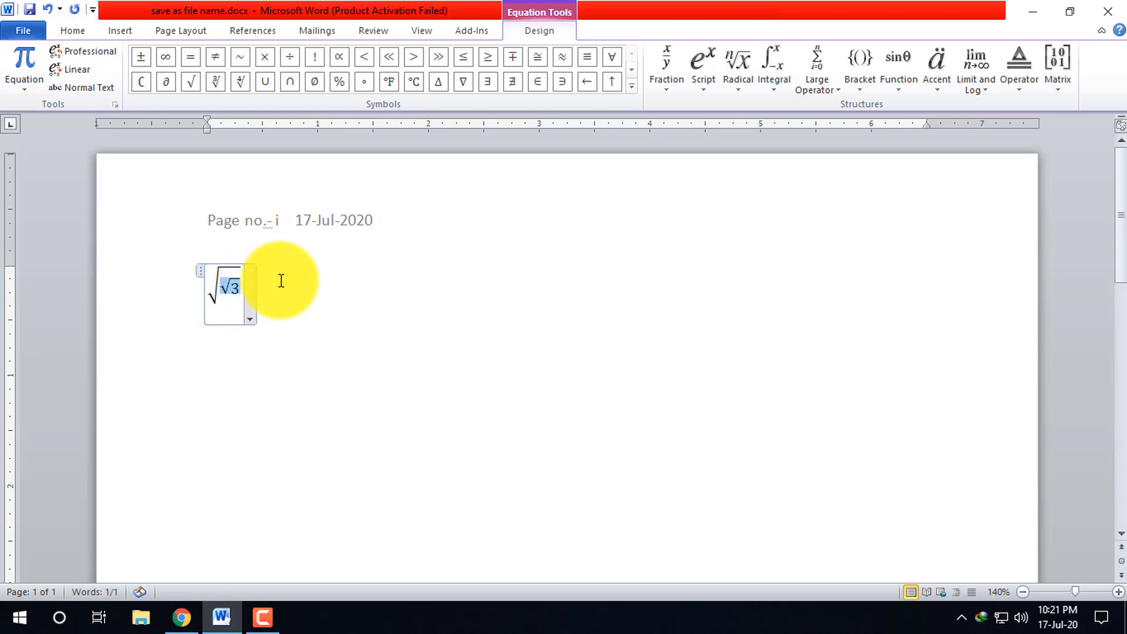
key("BackSpace")
key("BackSpace")
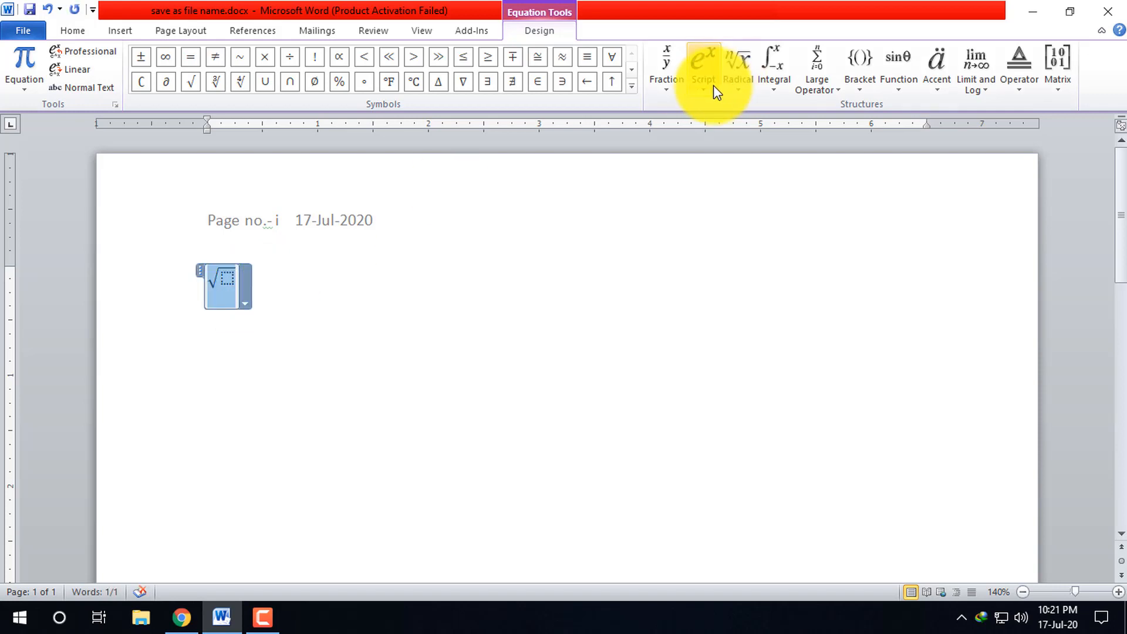
left_click(738, 85)
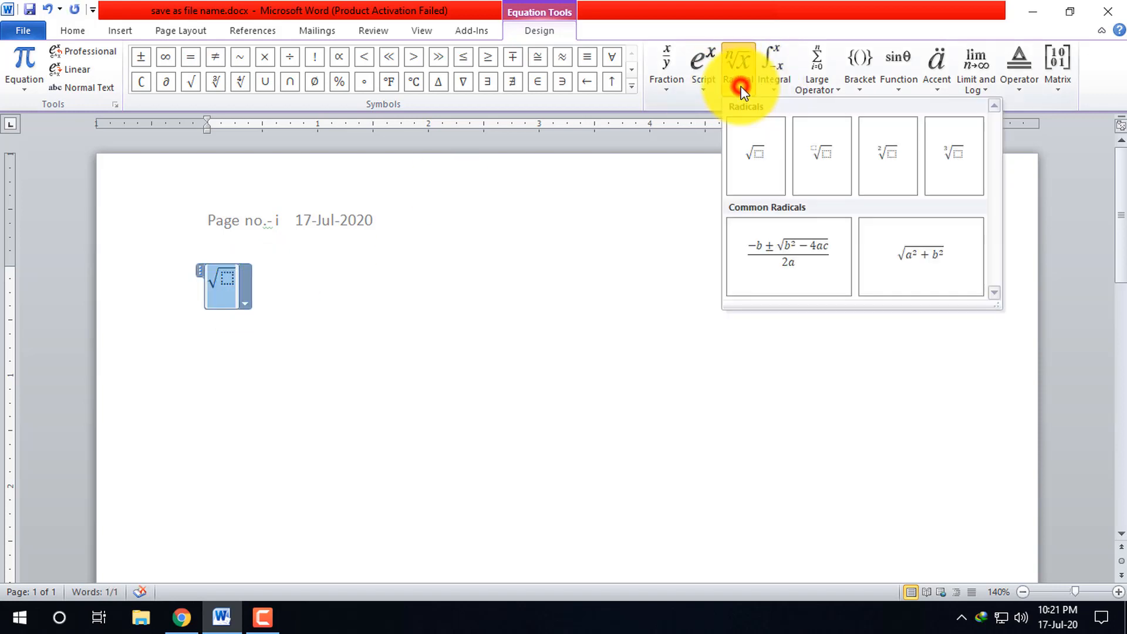
left_click(901, 158)
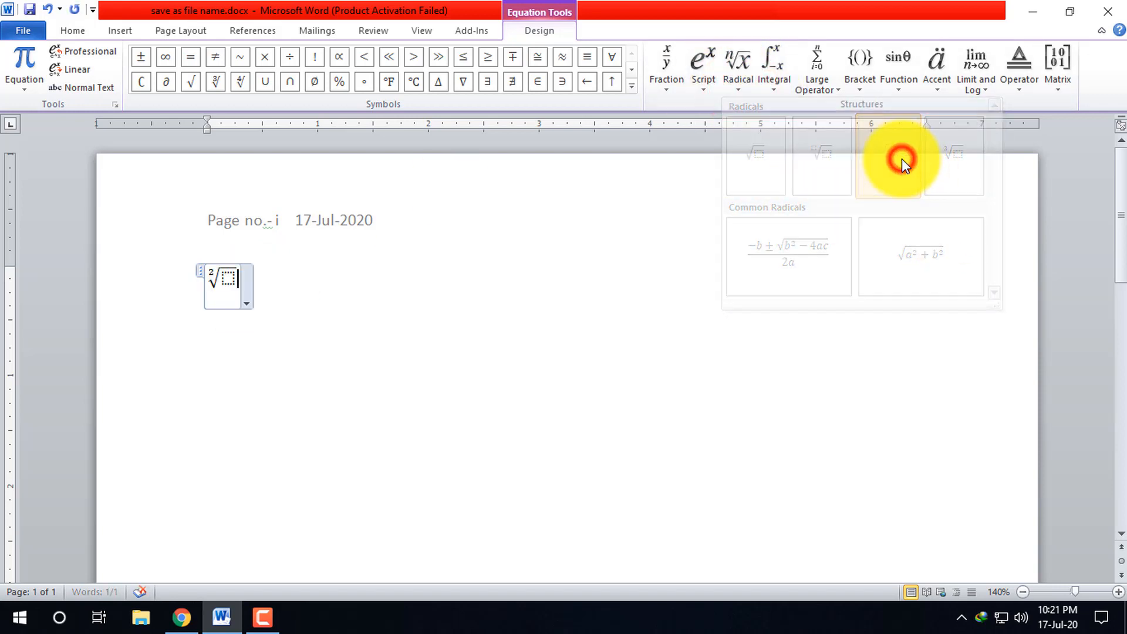
Step: Replace the radical's degree with 34 and enter 78ghfgh under the radical sign
left_click(215, 271)
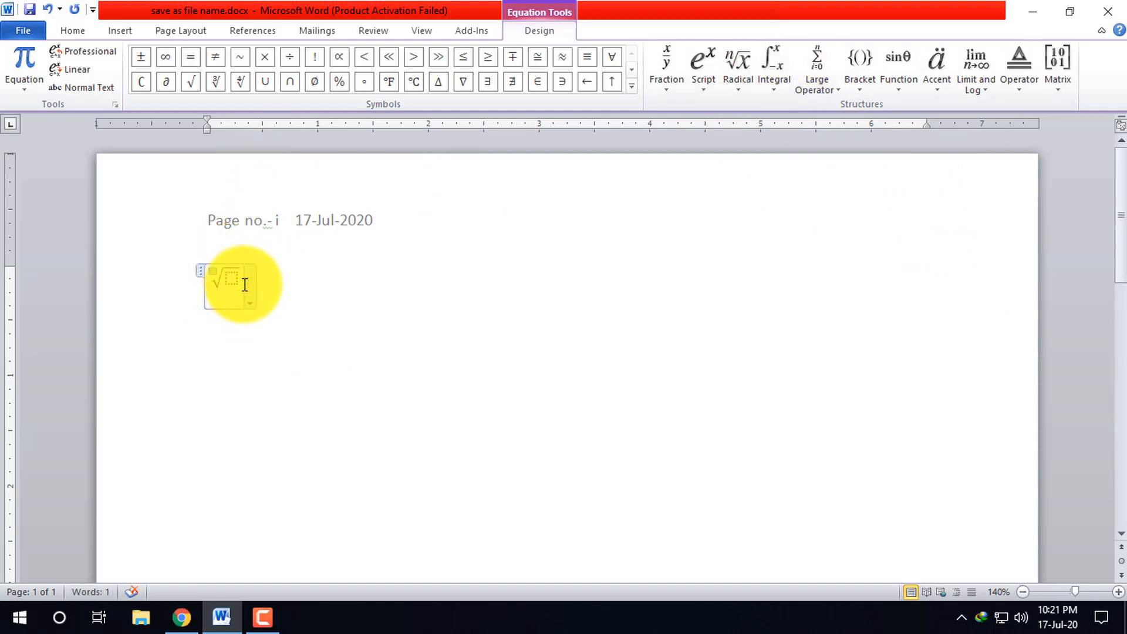
key("BackSpace")
key("BackSpace")
key("BackSpace")
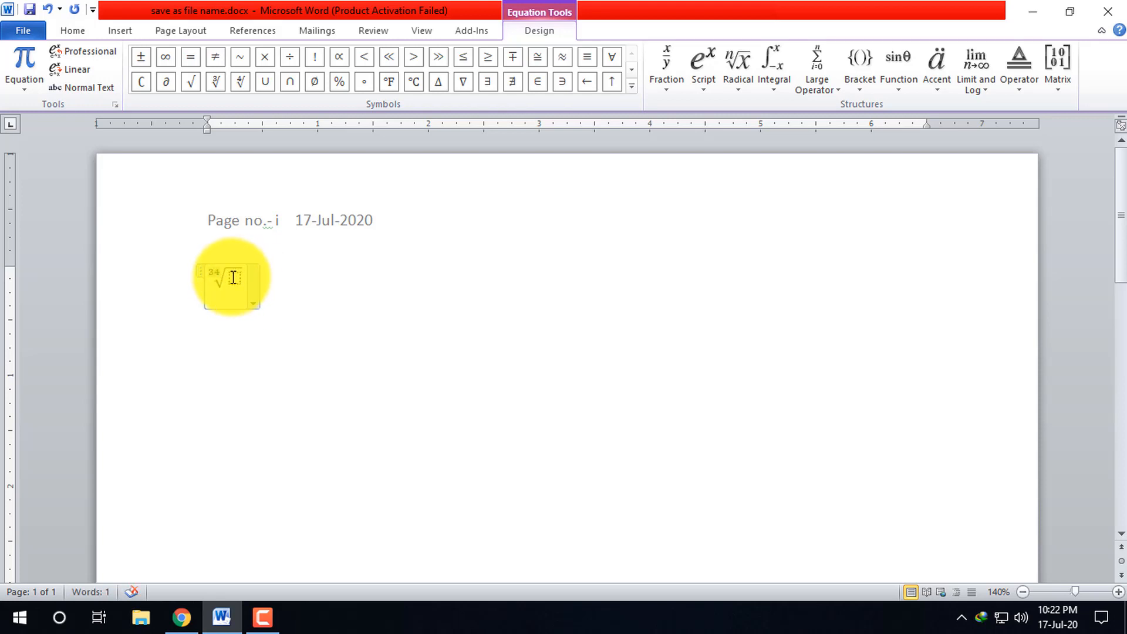
left_click(232, 278)
type("78ghfgh")
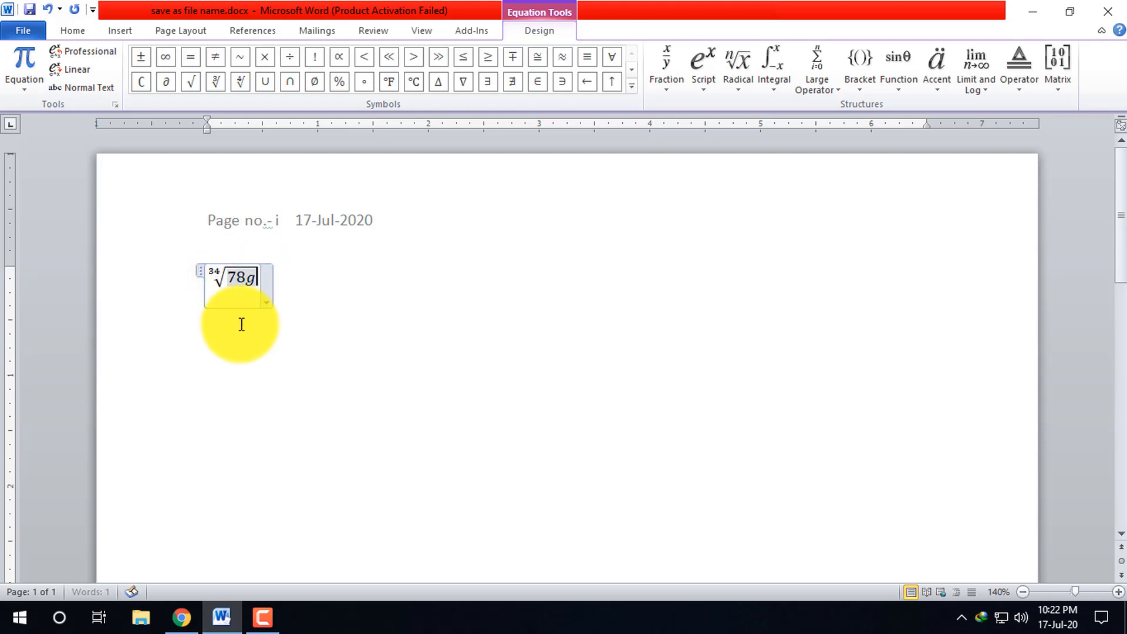
Step: Delete the text under the radical sign while keeping the radical and its degree
key("BackSpace")
key("BackSpace")
key("BackSpace")
key("BackSpace")
key("BackSpace")
key("BackSpace")
key("BackSpace")
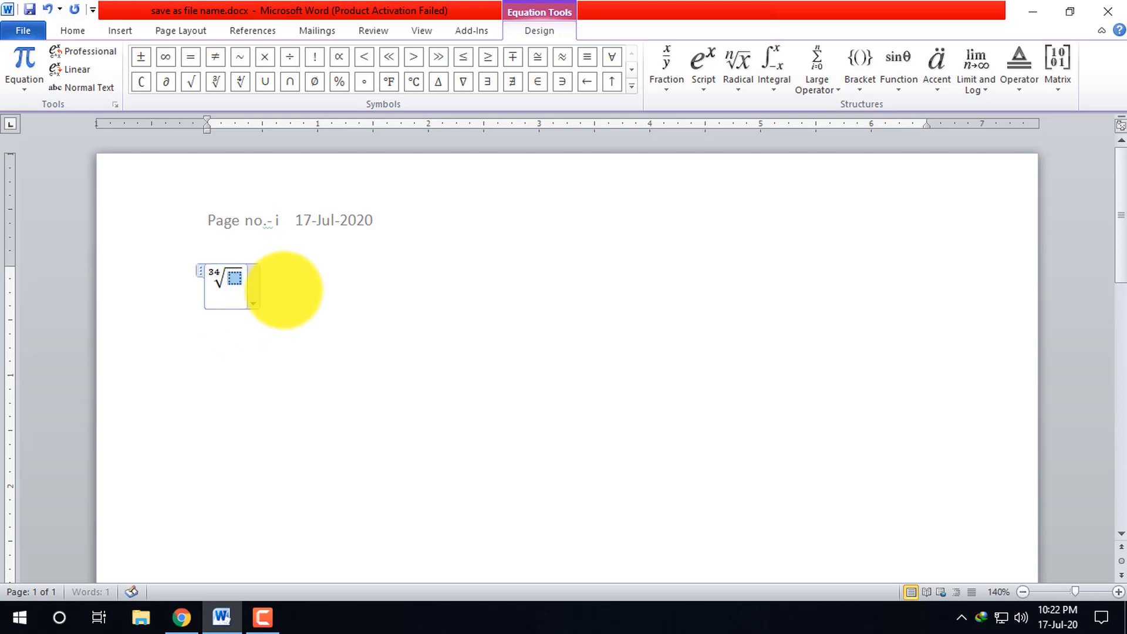
Step: Insert an integral with upper and lower limits at the side, and delete the radical from its body
left_click(773, 78)
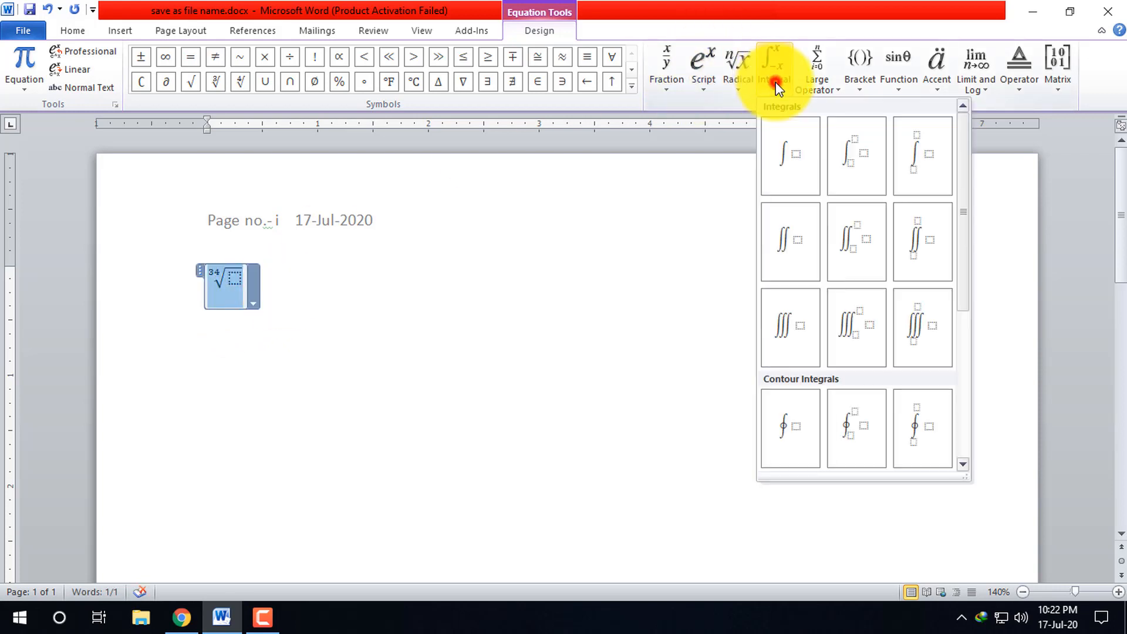
left_click(744, 70)
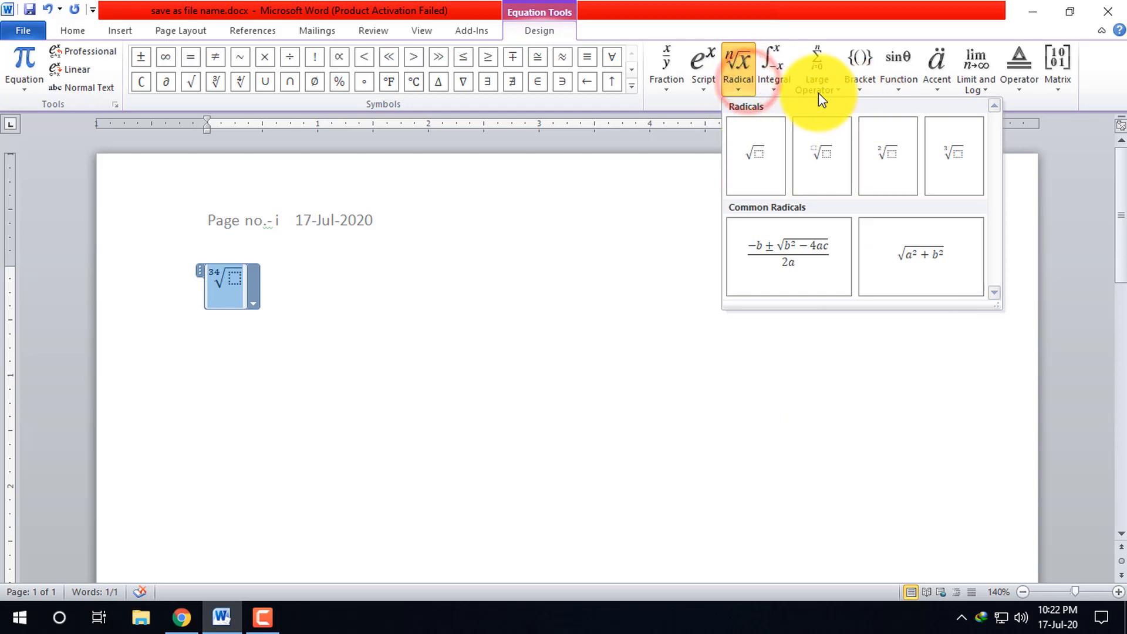
left_click(778, 73)
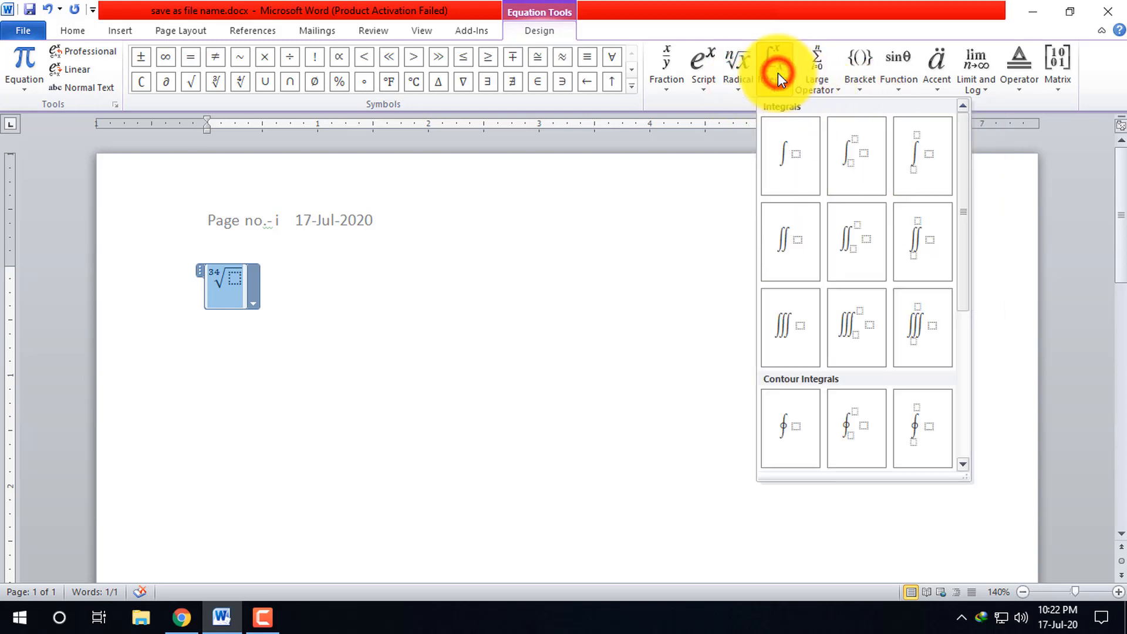
left_click(845, 154)
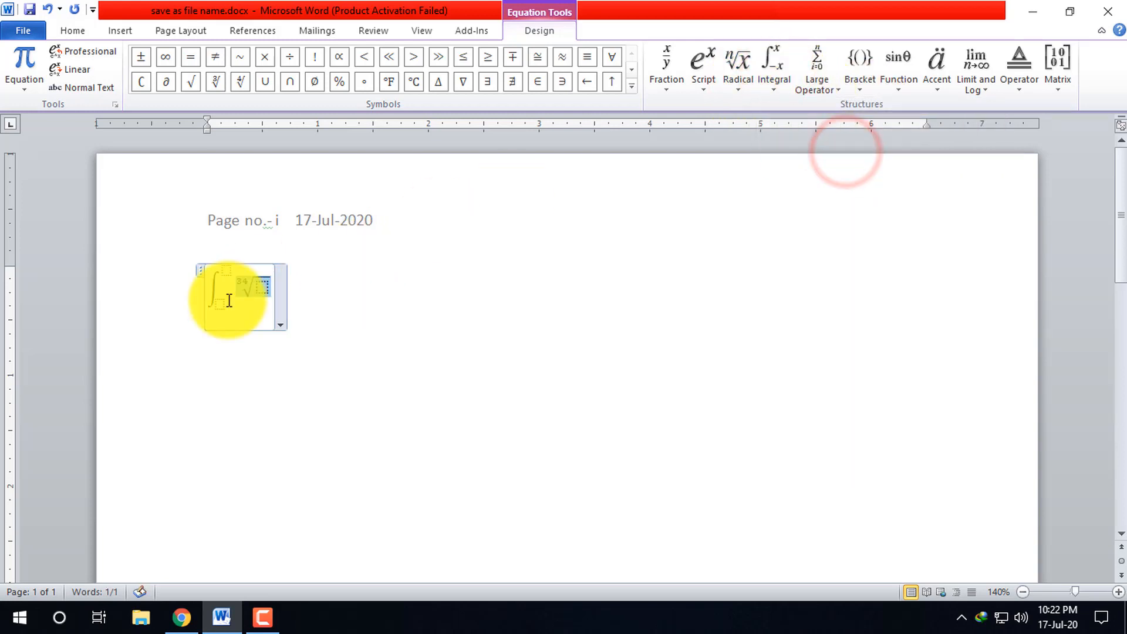
key("Delete")
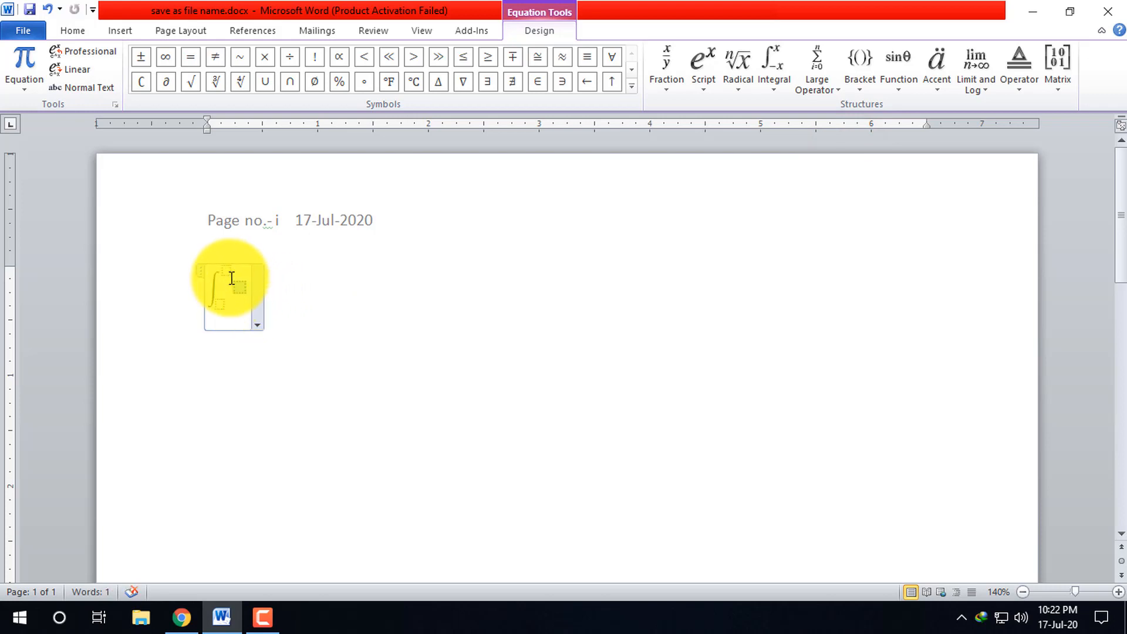
Step: Enter 4 as the integral's upper limit, body and lower limit
left_click(229, 272)
type("4")
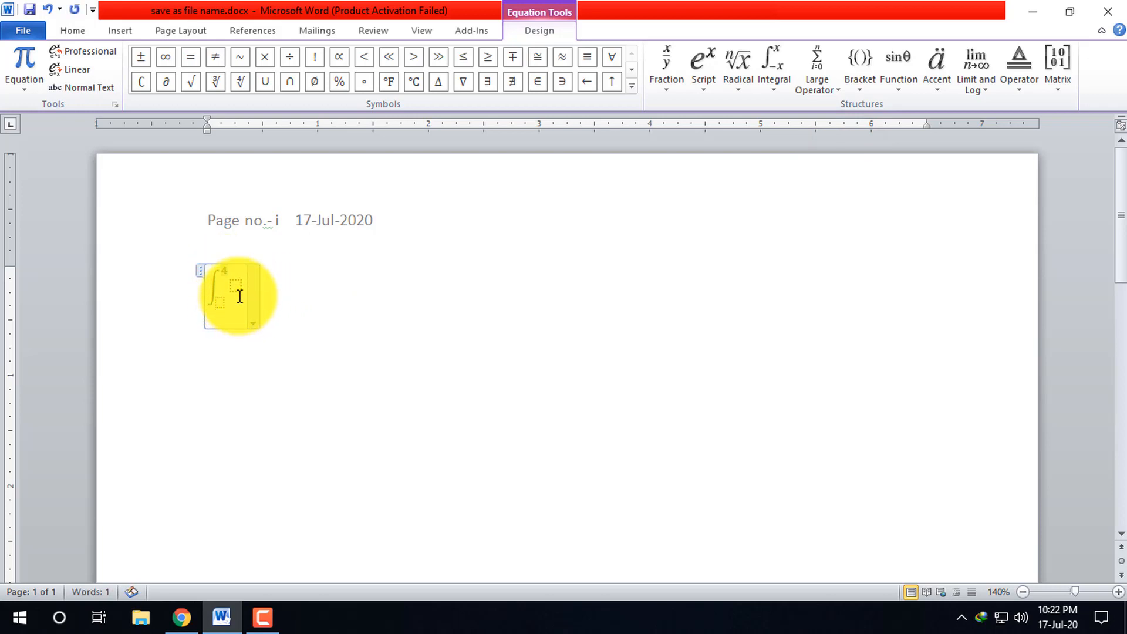
left_click(241, 282)
type("4")
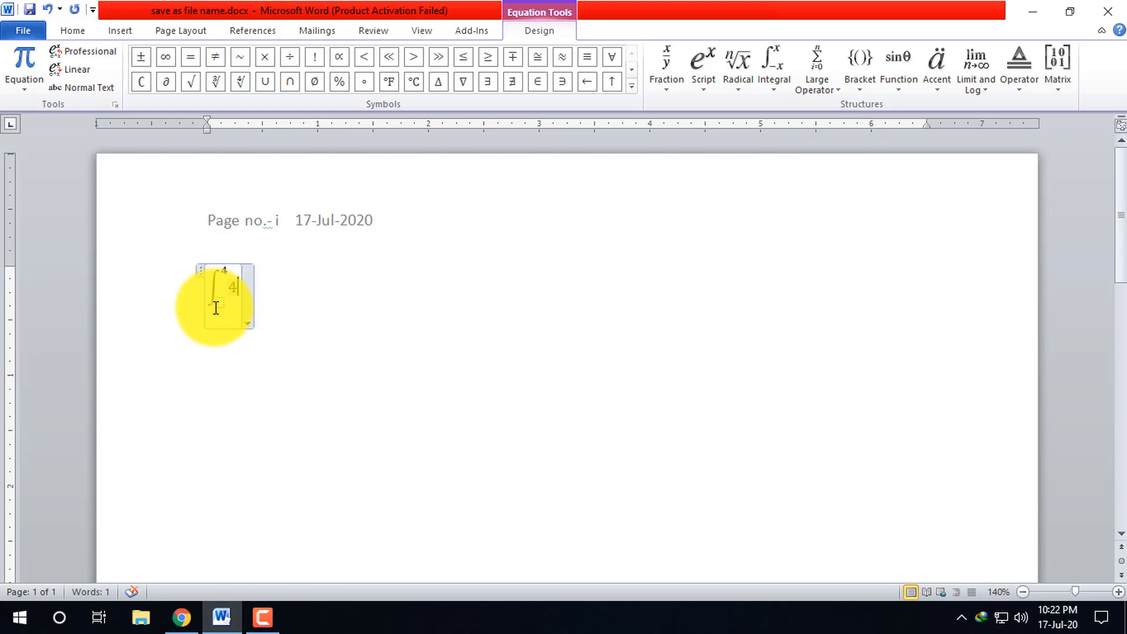
left_click(221, 304)
type("4")
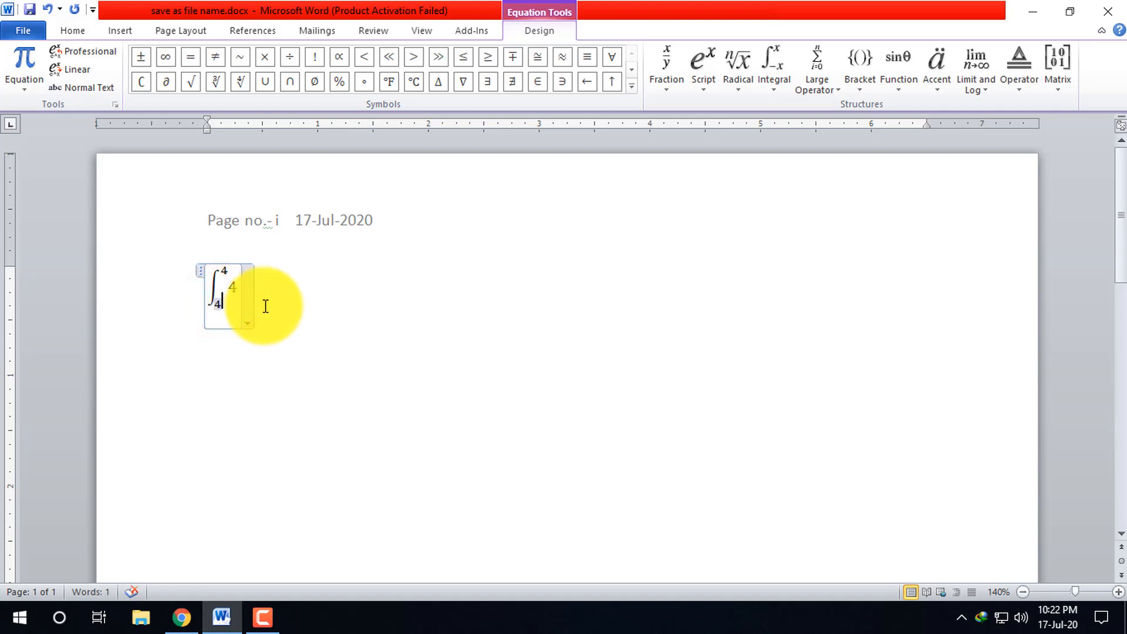
Step: Append ryrty=78686 to the integral's lower limit and erase the addition
type("ryrty=")
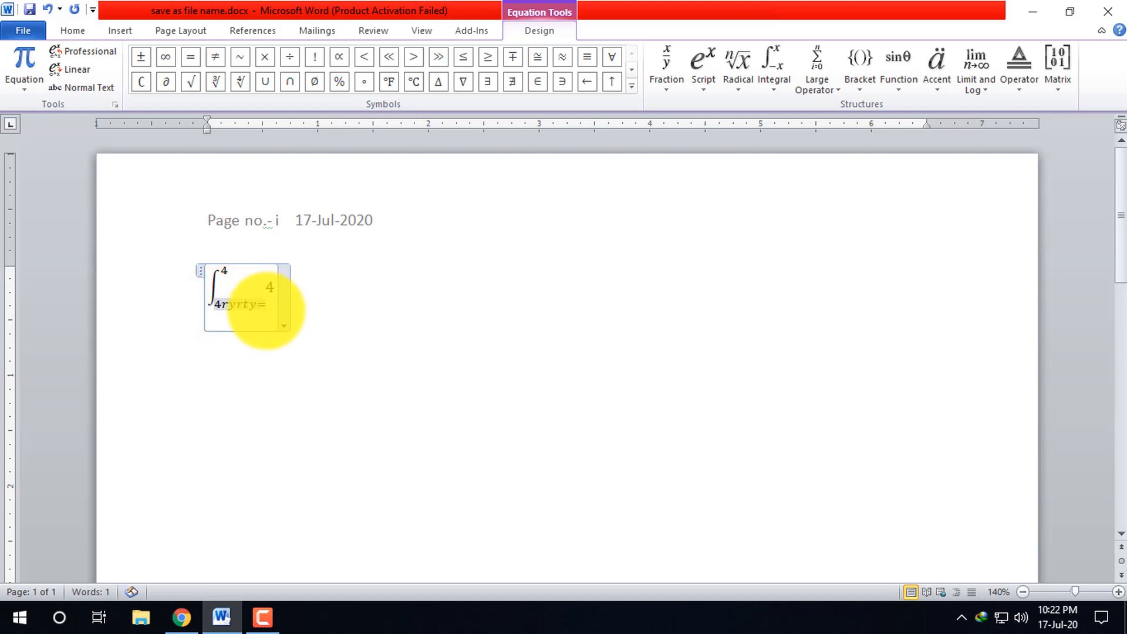
type("786867")
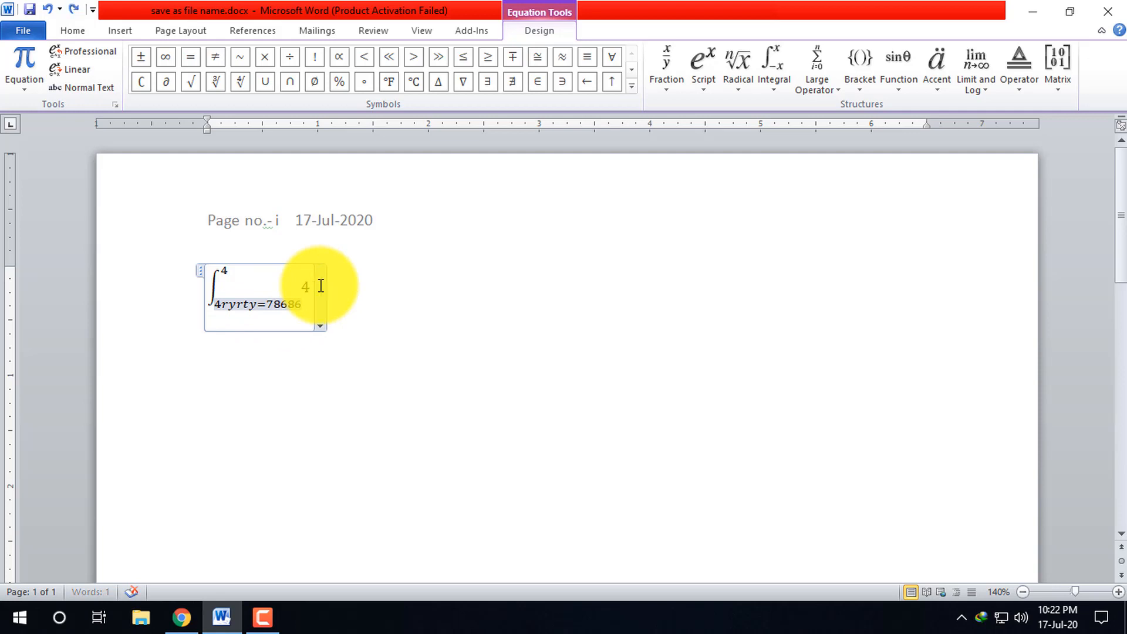
key("BackSpace")
key("BackSpace")
key("BackSpace")
key("BackSpace")
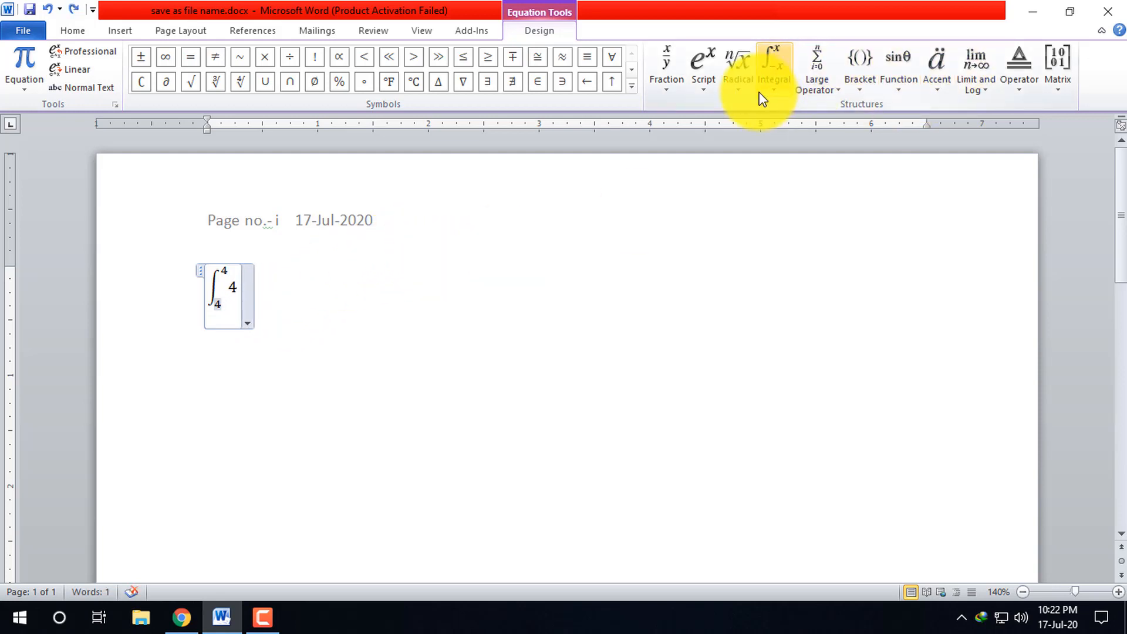
Step: Try a triple contour integral with side limits after the 4 in the lower limit, and undo the insertion
left_click(774, 82)
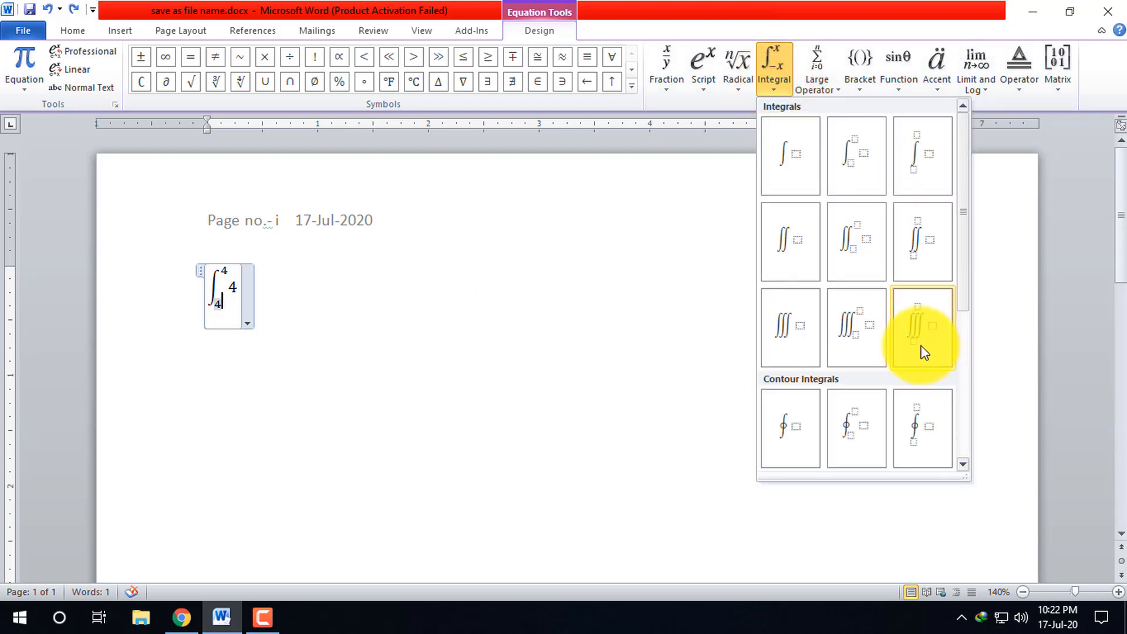
scroll(920, 329, "down", 3)
scroll(939, 356, "up", 3)
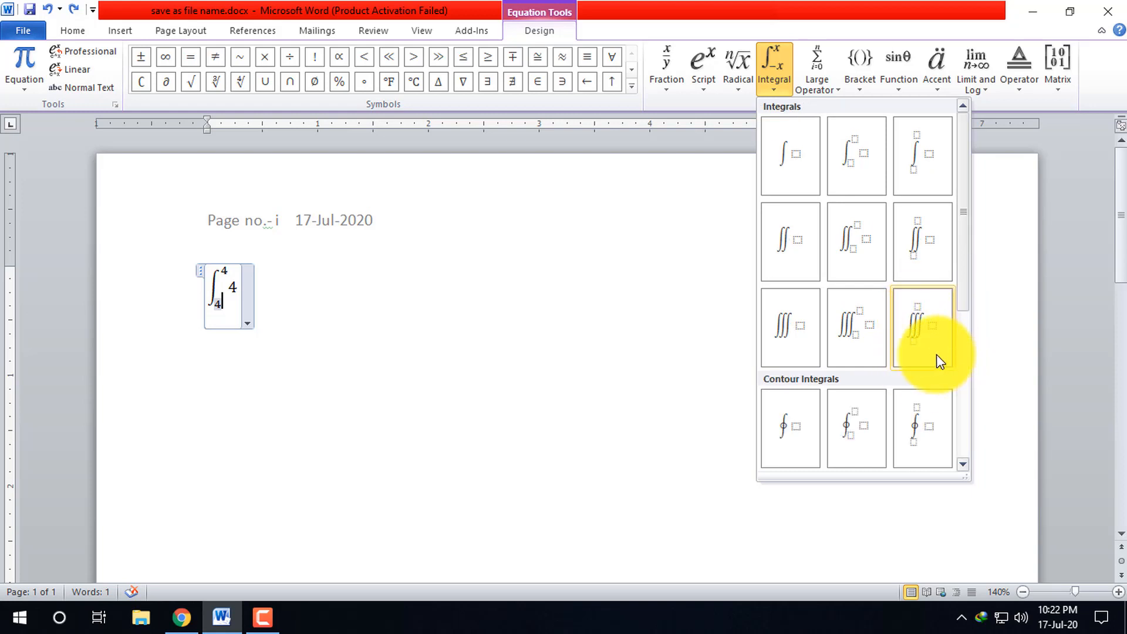
scroll(916, 347, "down", 3)
left_click(921, 336)
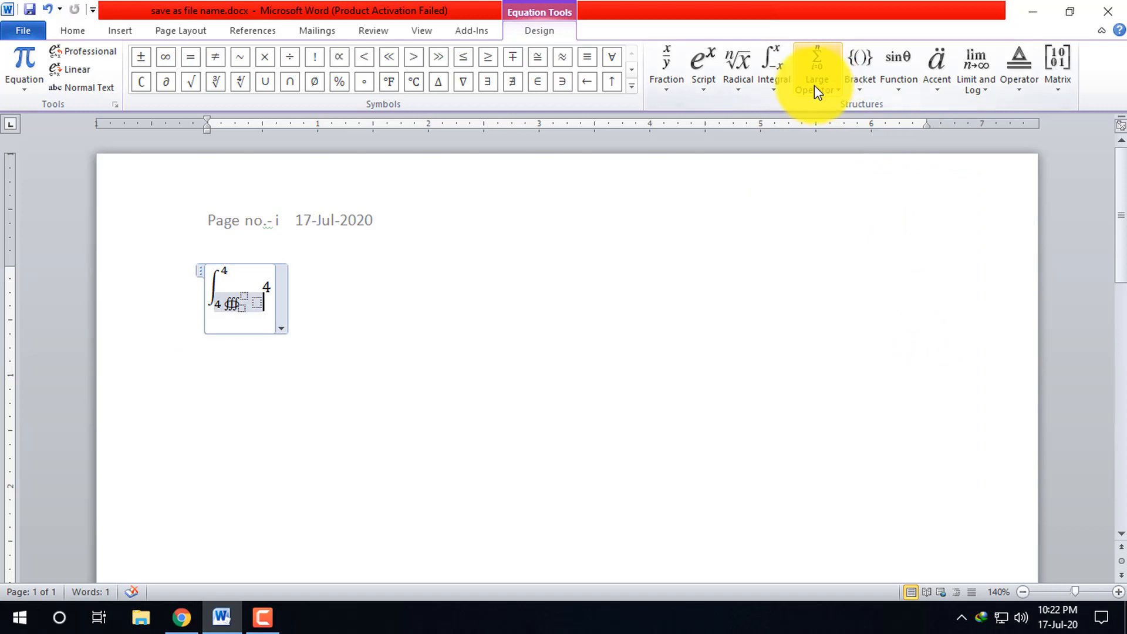
key("ctrl+z")
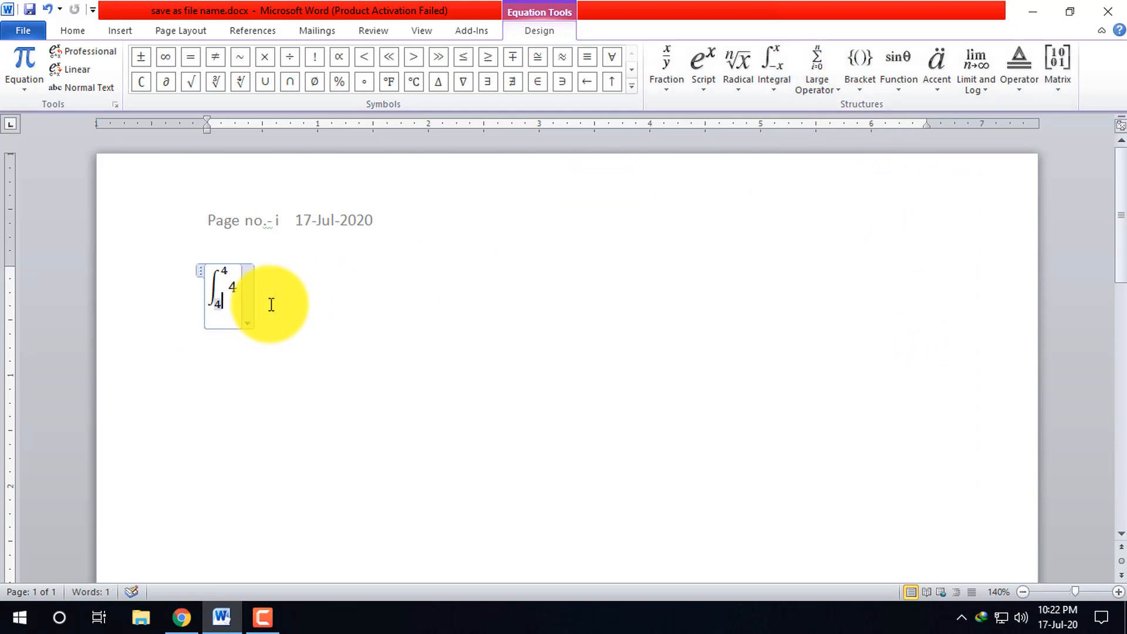
Step: Change the integral to a union operator with limits above and below, and replace the lower limit with 6
key("ctrl+z")
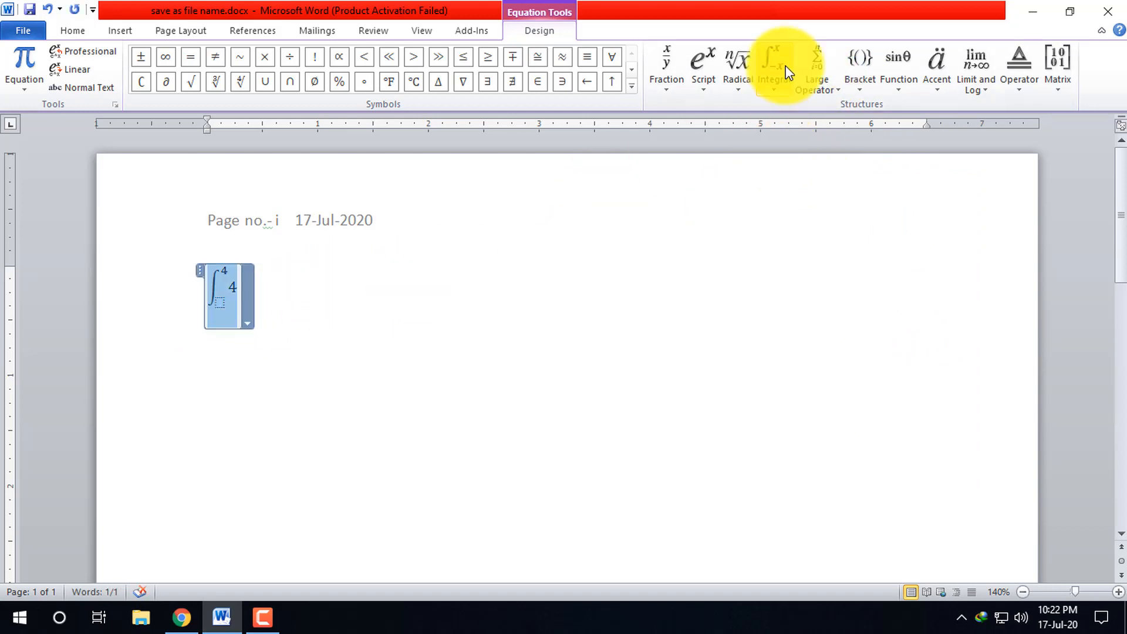
left_click(783, 81)
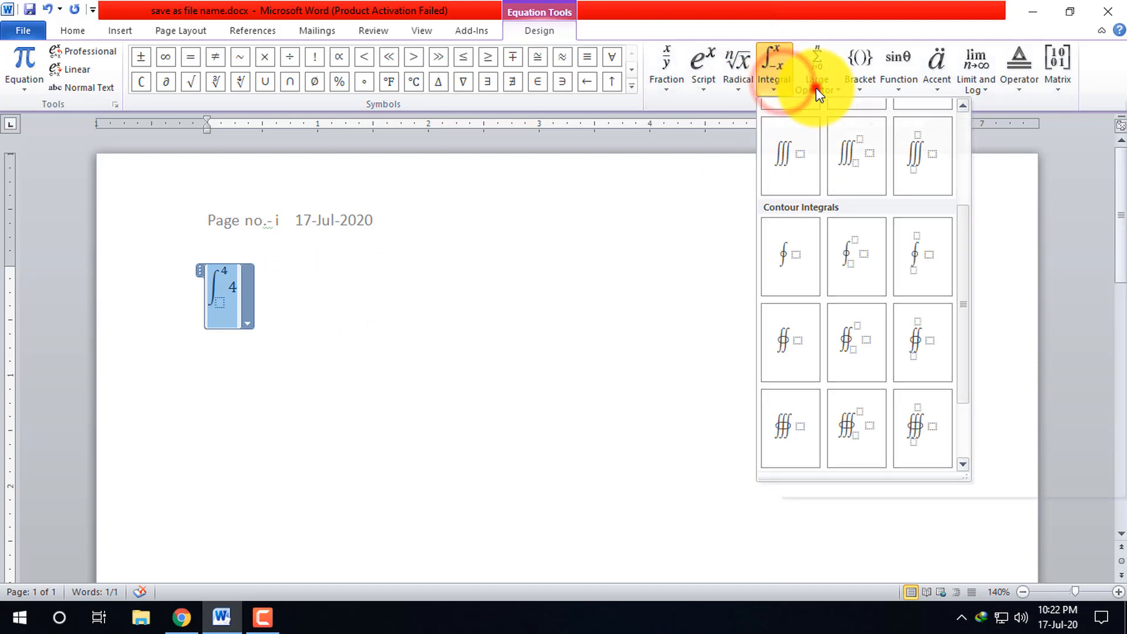
left_click(818, 91)
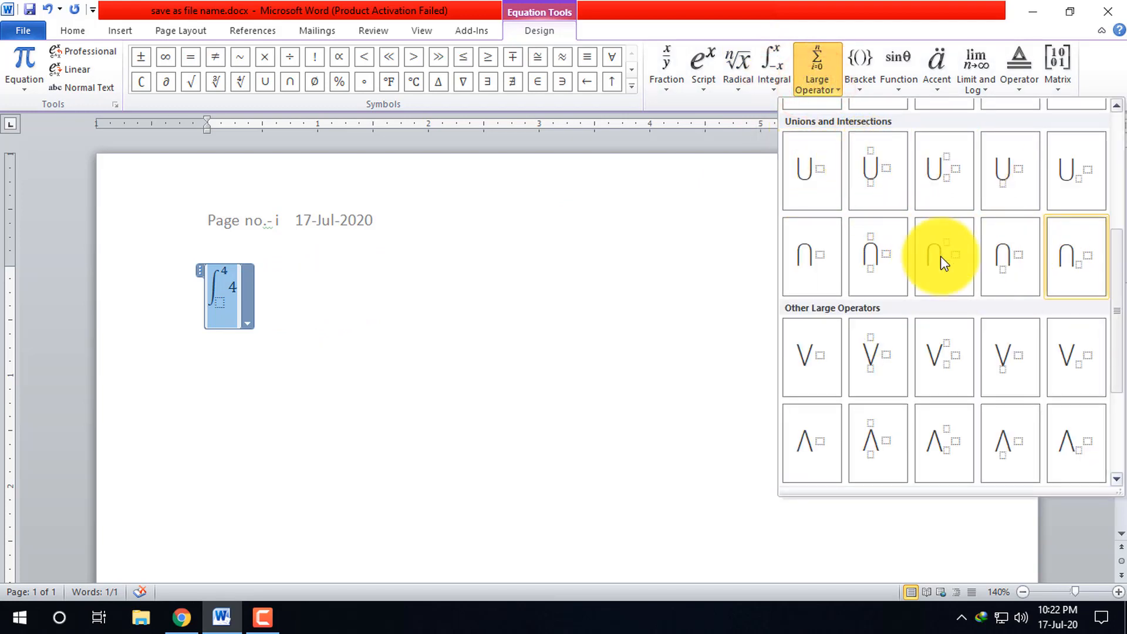
left_click(879, 175)
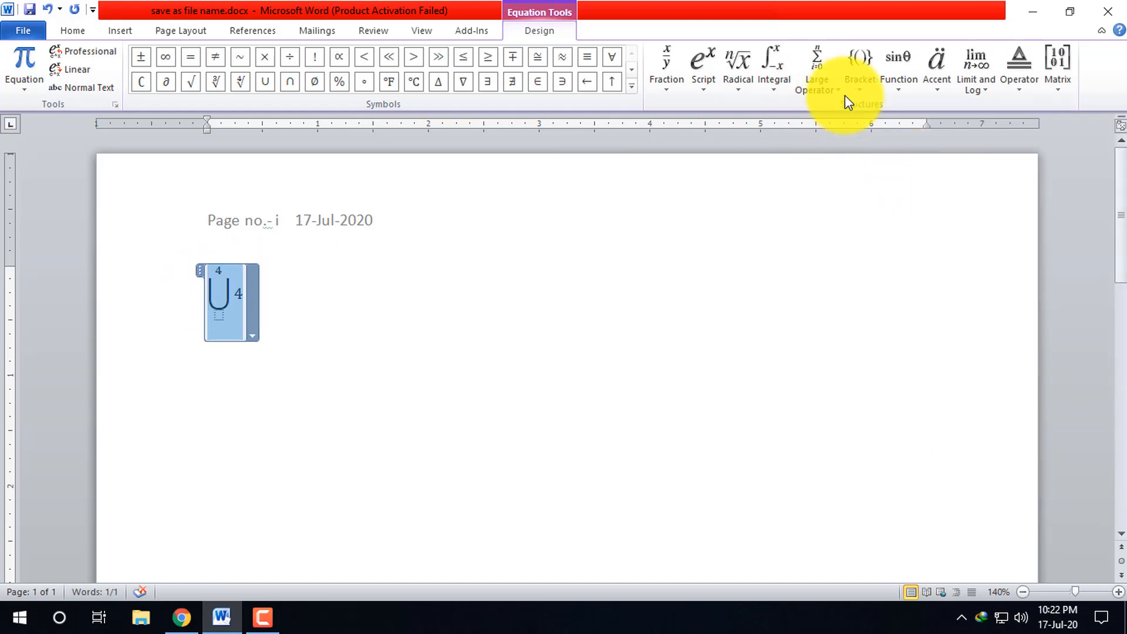
left_click(219, 317)
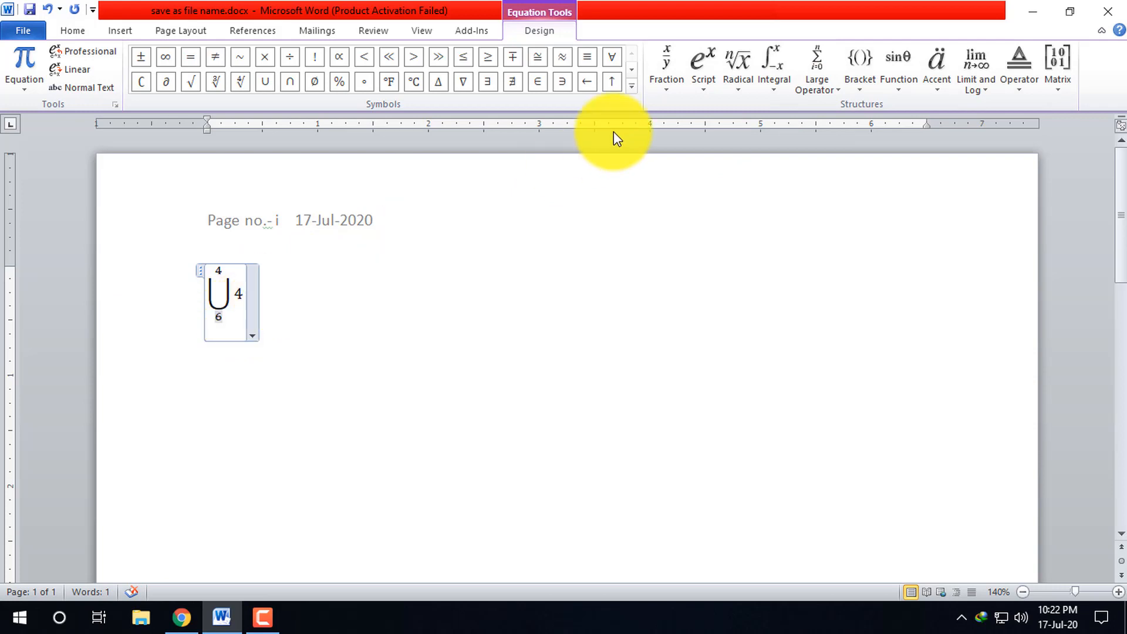
Step: Add a coproduct with side limits and an empty double square bracket structure after the 6 in the union's lower limit
left_click(820, 93)
left_click(941, 344)
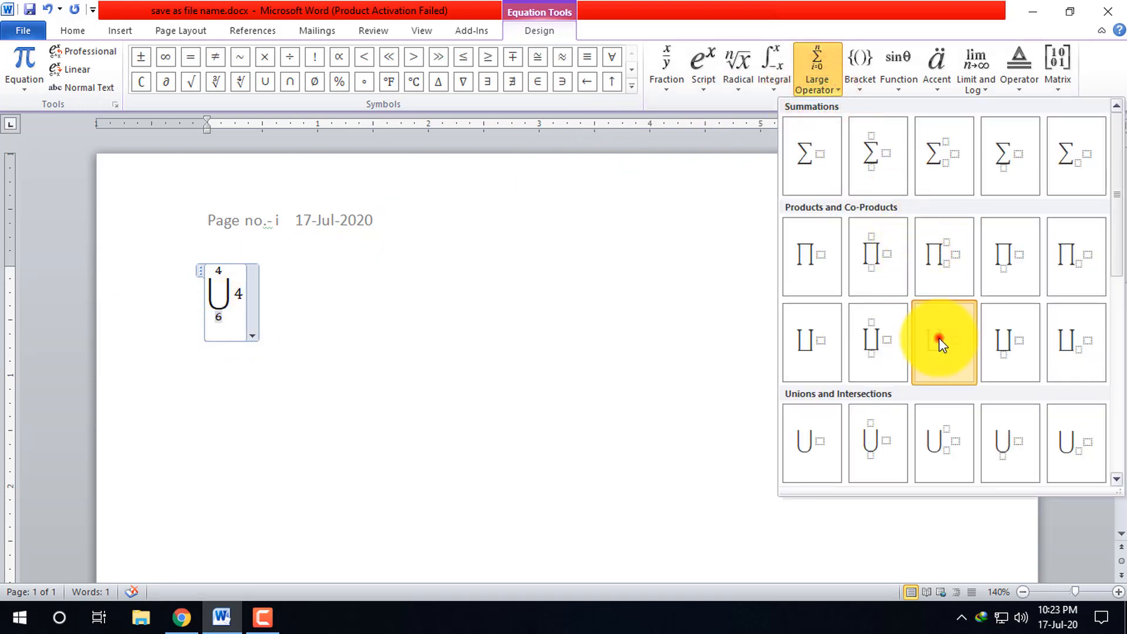
left_click(860, 76)
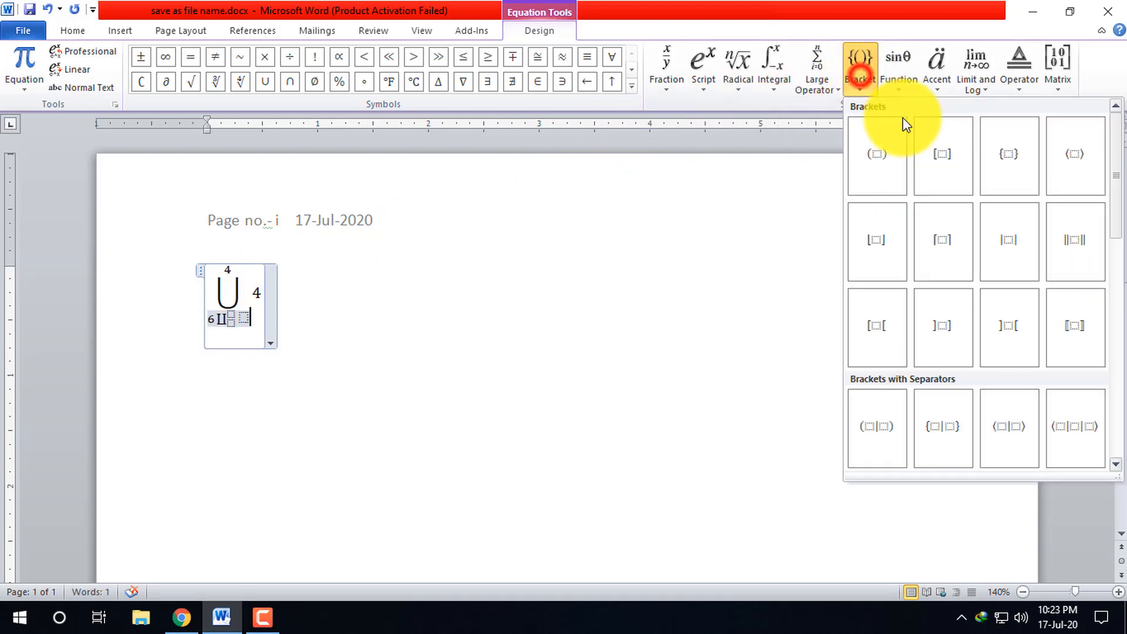
left_click(1075, 325)
left_click(873, 87)
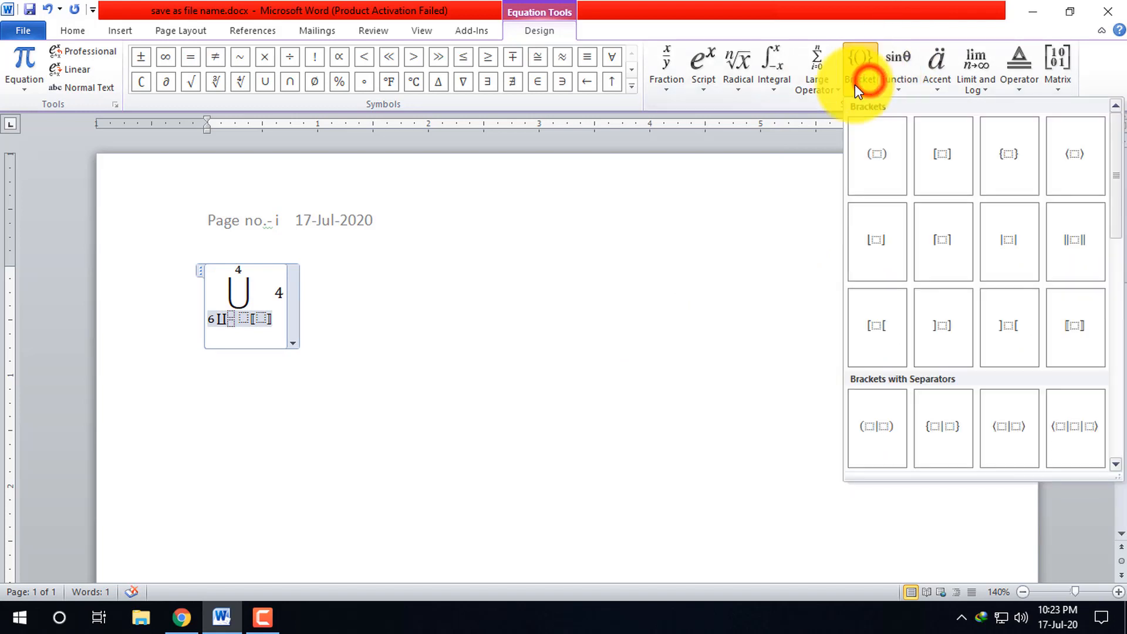
left_click(818, 85)
left_click(859, 76)
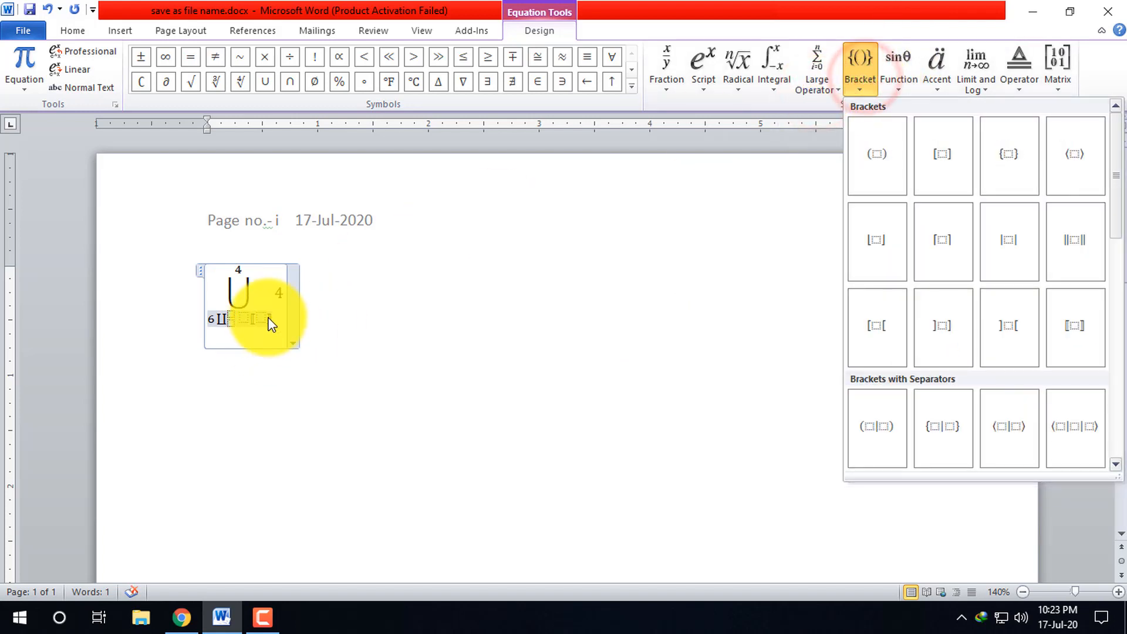
Step: Clear everything from the lower limit of the union operator, including the 6
key("Escape")
key("BackSpace")
key("BackSpace")
key("BackSpace")
key("BackSpace")
key("BackSpace")
key("BackSpace")
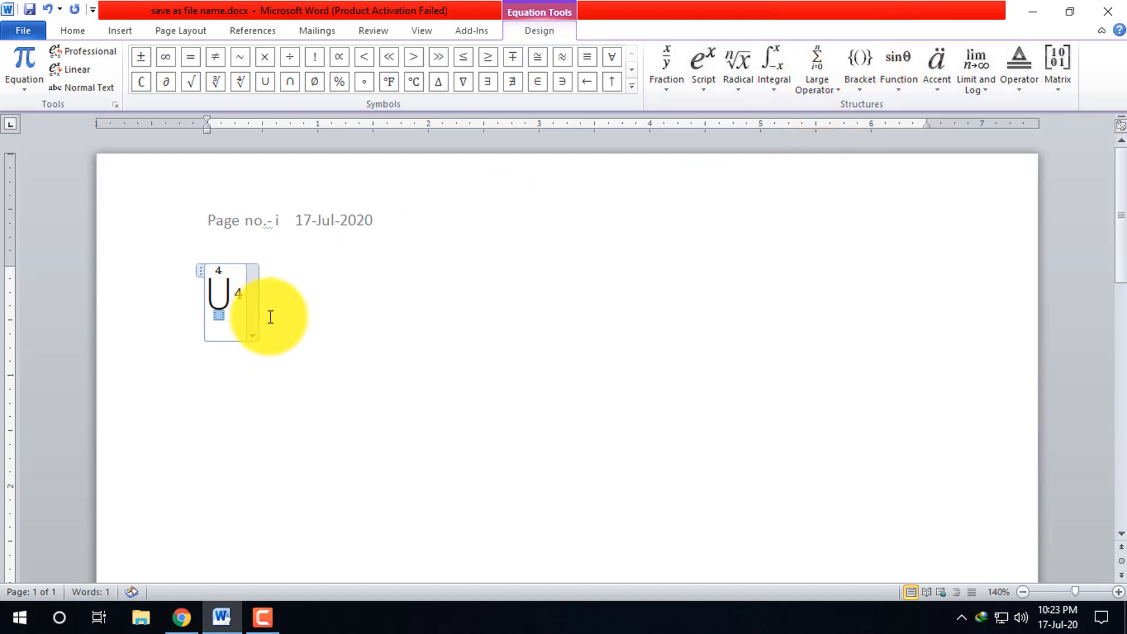
Step: Replace the union expression with a single pair of parentheses and enter a inside them
left_click(834, 85)
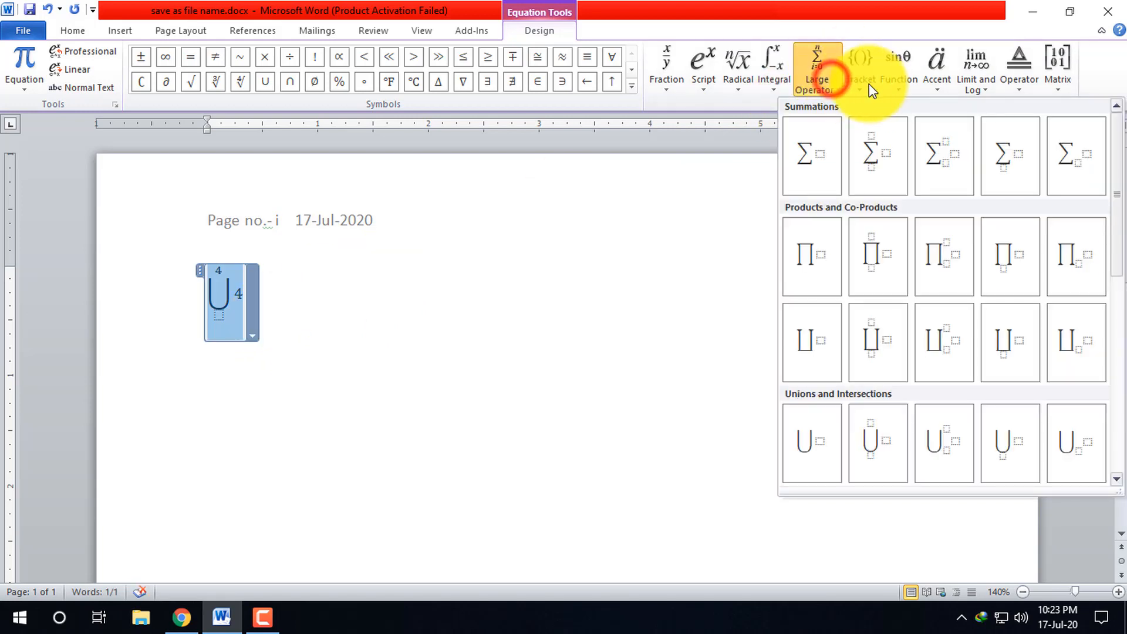
left_click(871, 82)
left_click(878, 150)
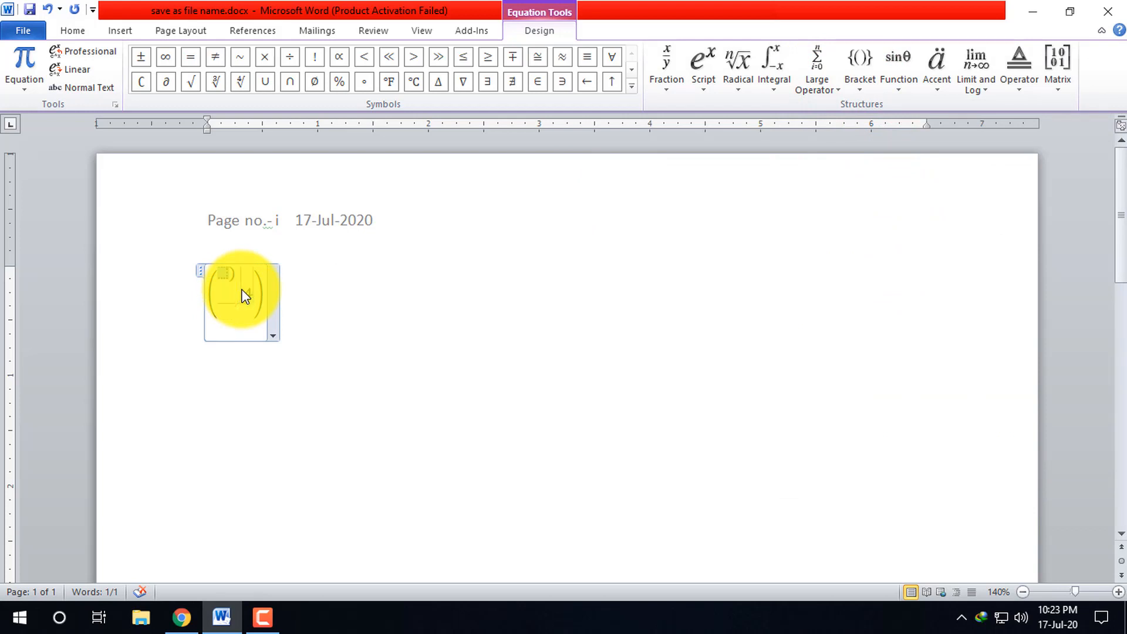
key("BackSpace")
left_click(226, 272)
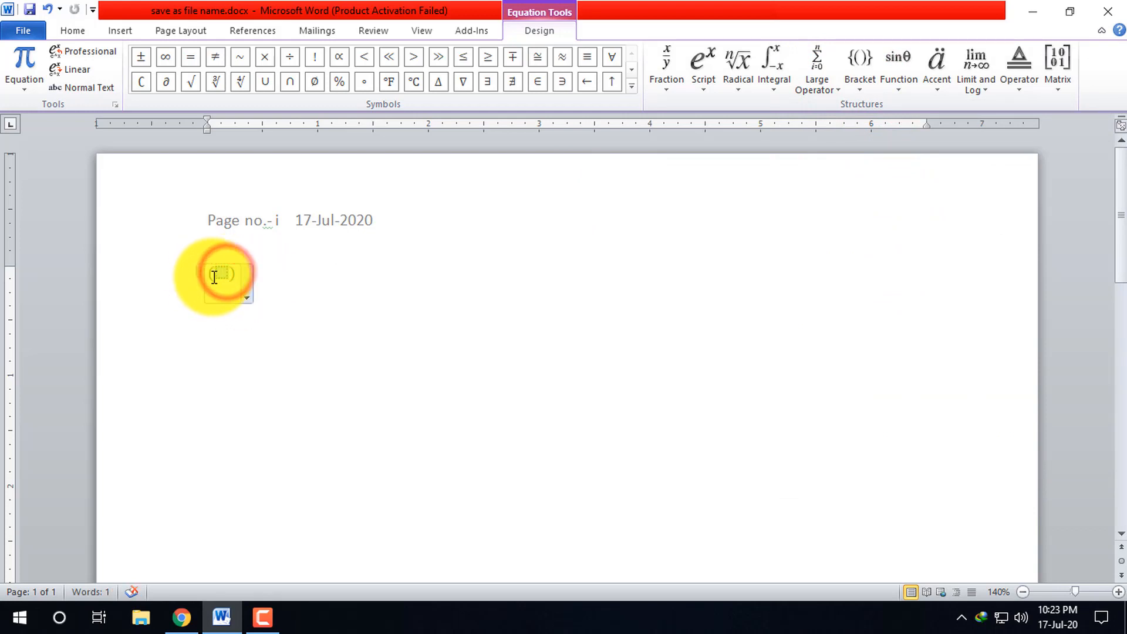
left_click(221, 276)
type("a")
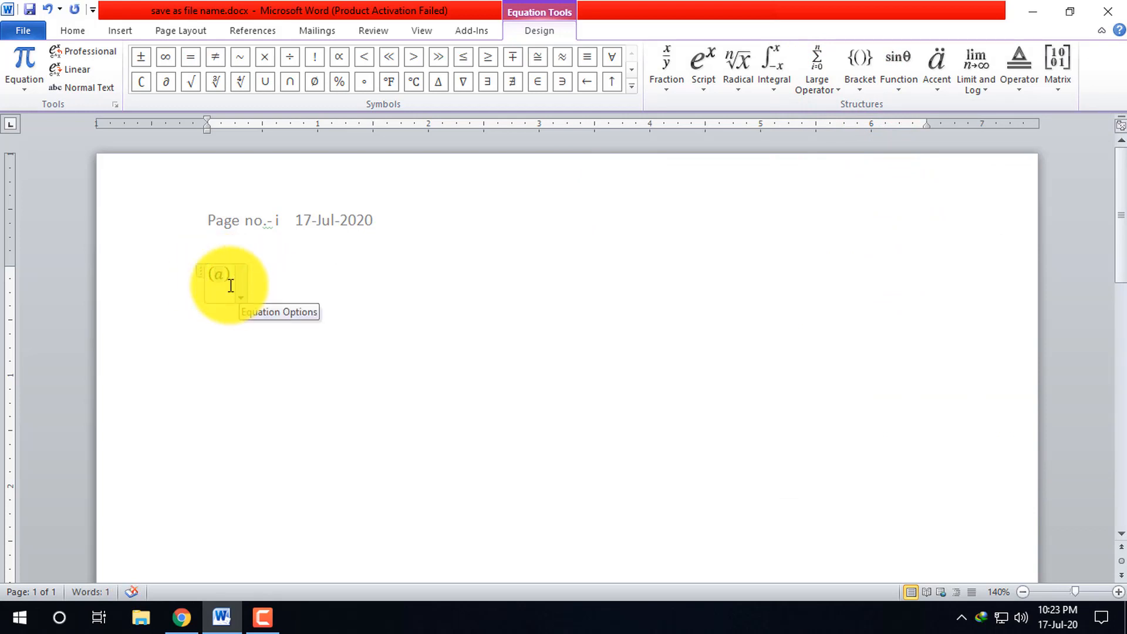
Step: Complete the expression inside the parentheses as a² + b² using superscript structures
left_click(709, 73)
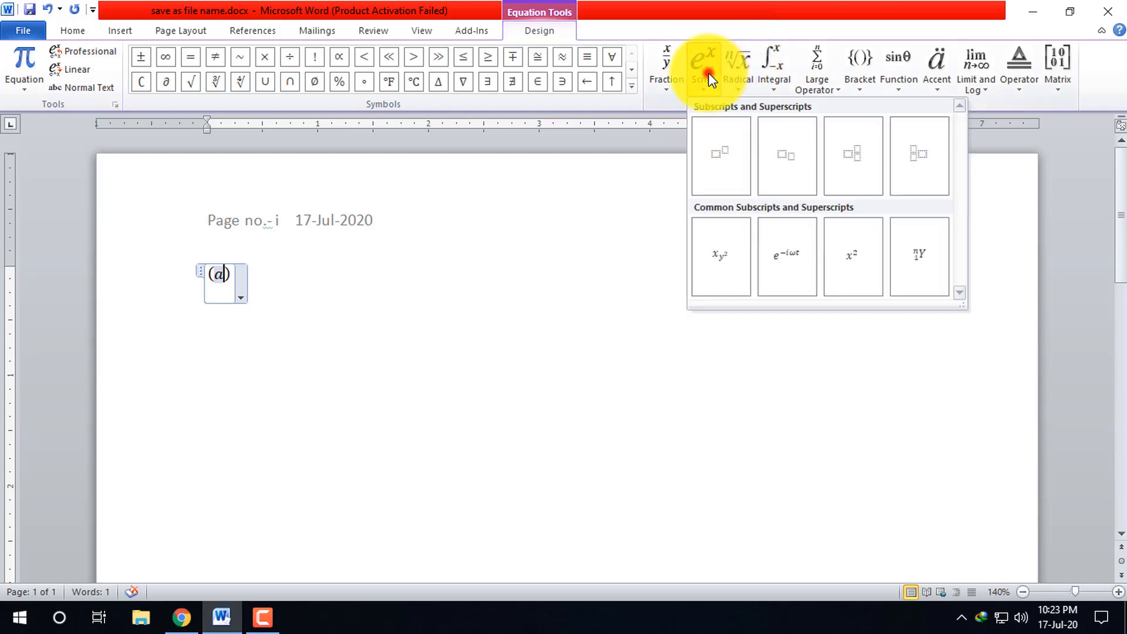
left_click(720, 154)
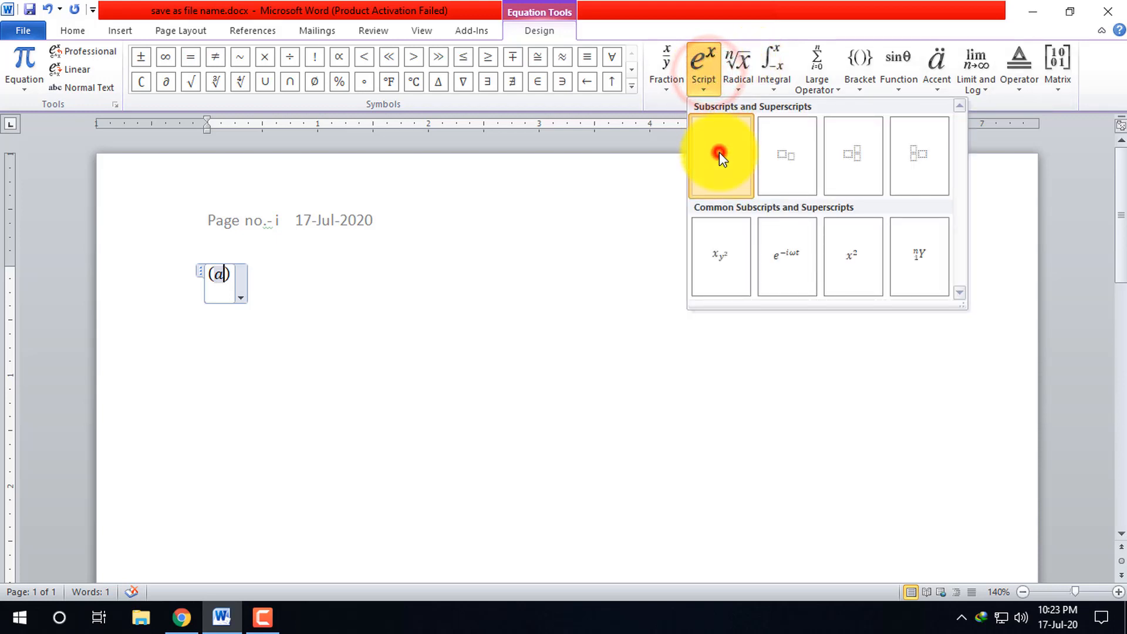
left_click(227, 275)
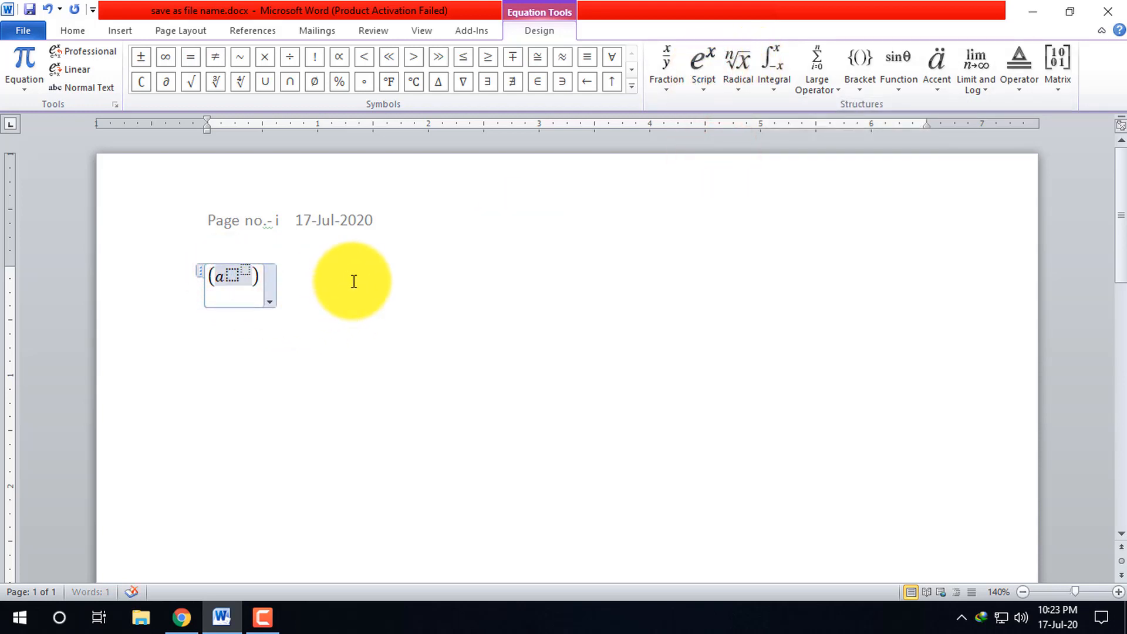
key("BackSpace")
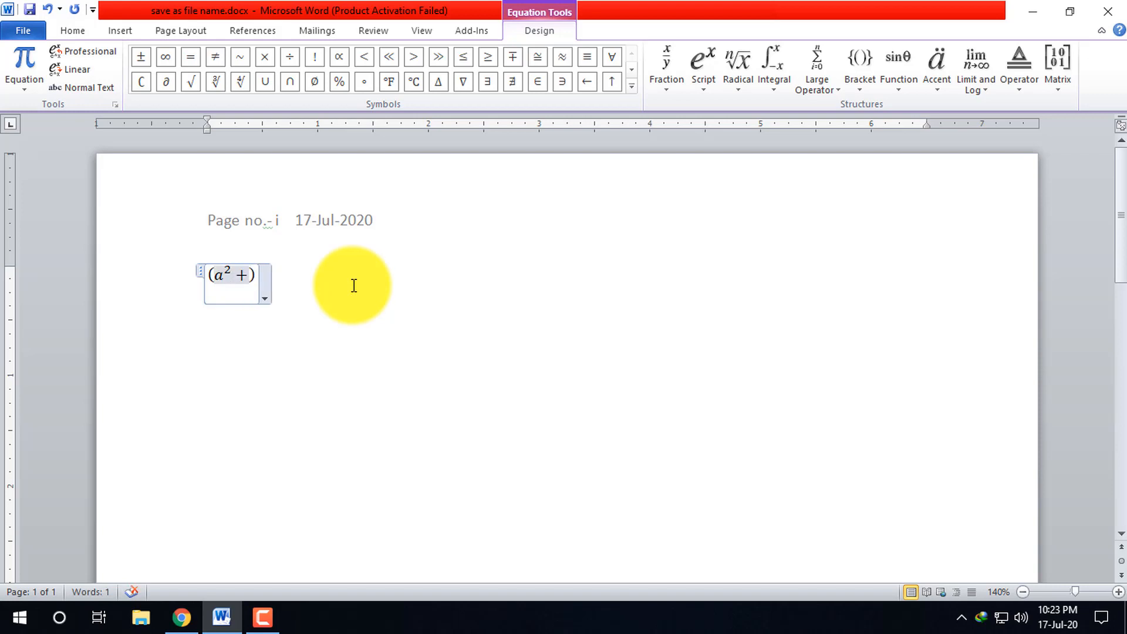
left_click(693, 71)
left_click(723, 145)
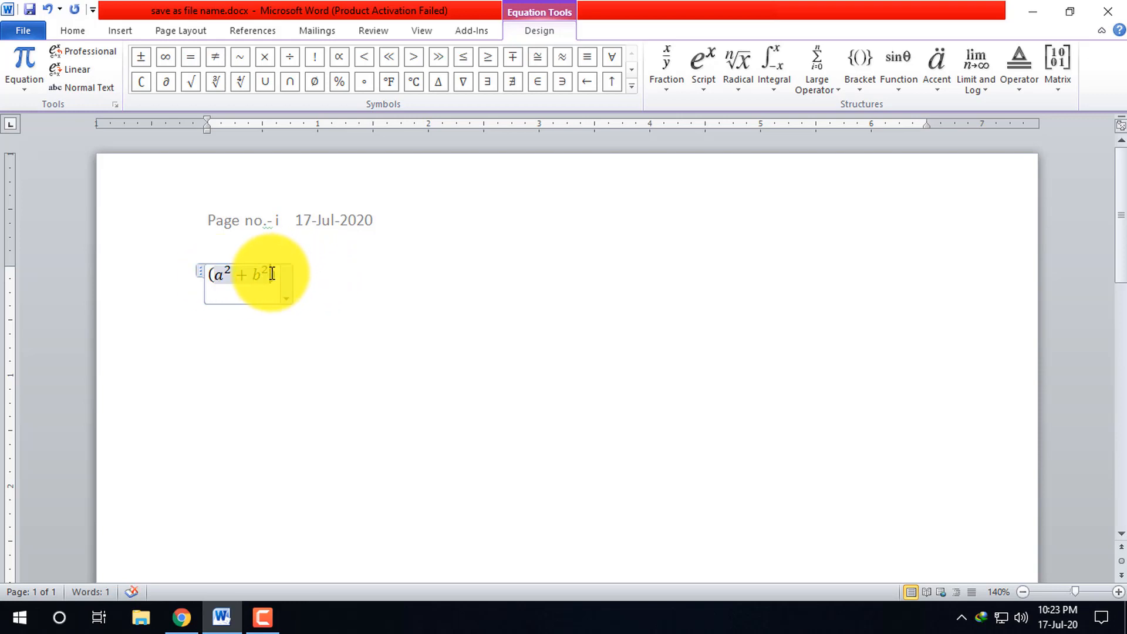
Step: Insert a three-row cases structure with a left brace after b² inside the parentheses
left_click(863, 75)
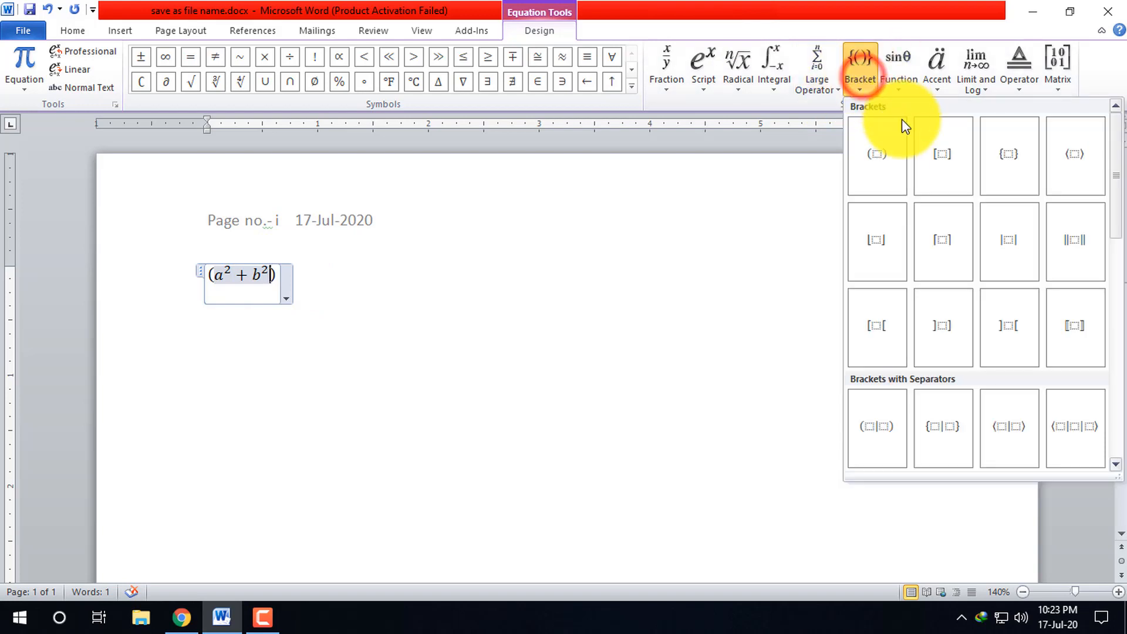
scroll(1029, 308, "down", 5)
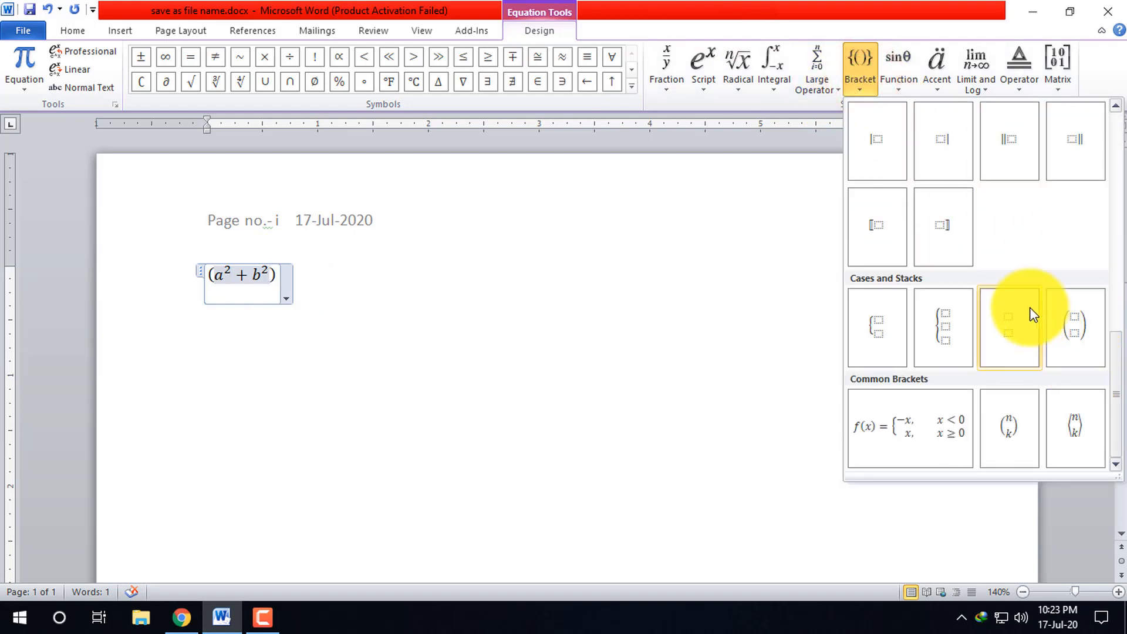
scroll(1030, 305, "up", 5)
scroll(973, 311, "down", 5)
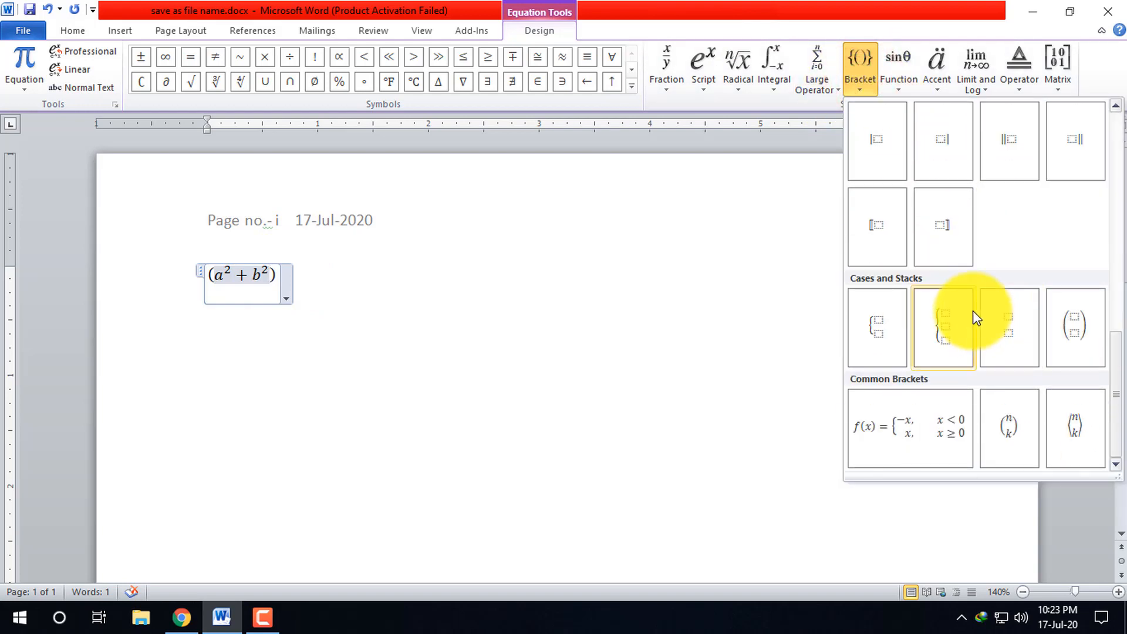
left_click(943, 326)
left_click(261, 284)
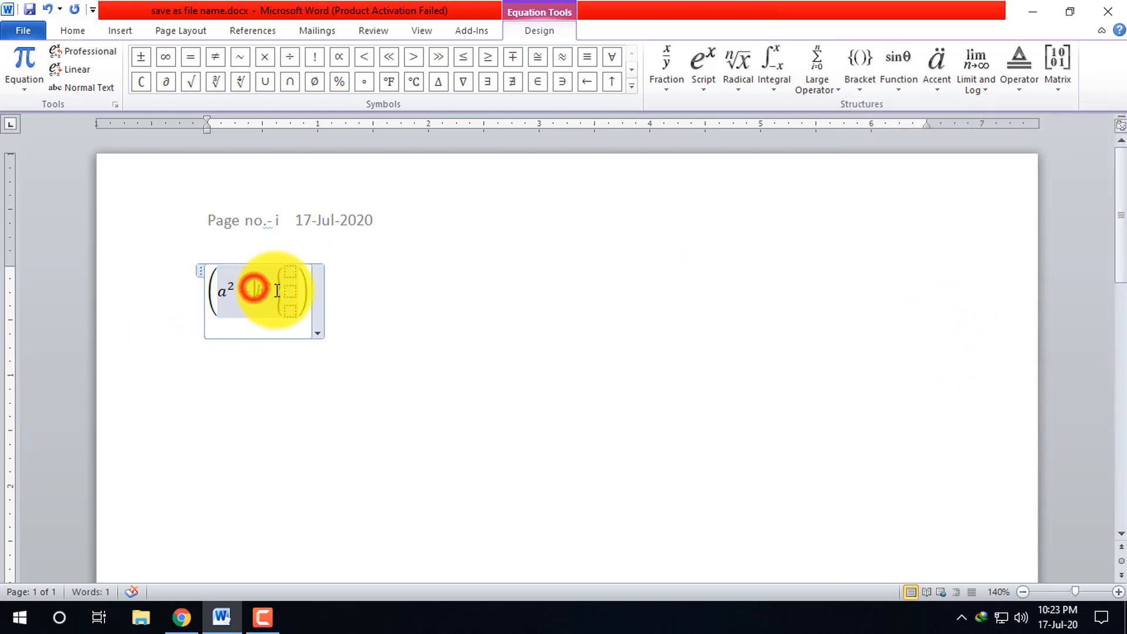
left_click(294, 273)
Step: Try nesting another three-row cases structure in the middle placeholder of the existing one, and undo it
left_click(291, 290)
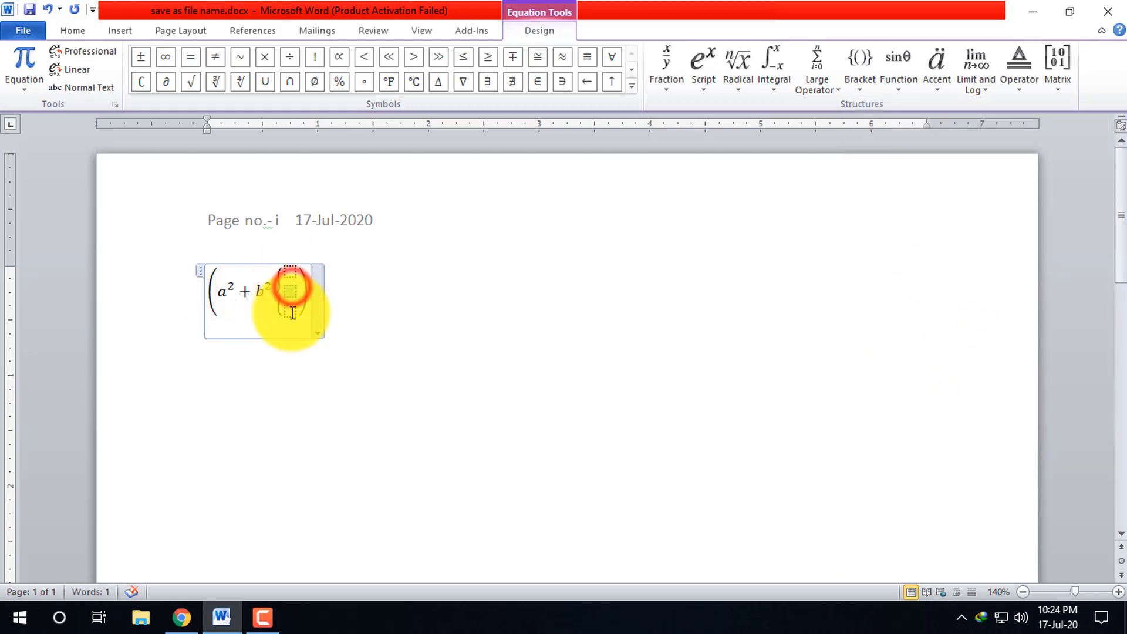
left_click(861, 81)
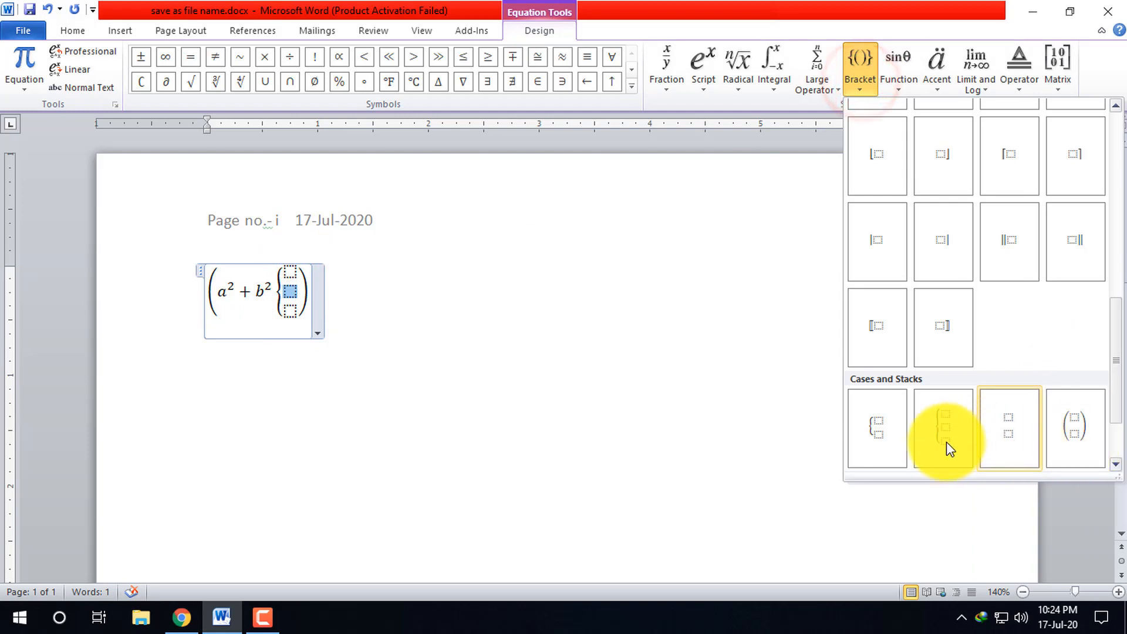
scroll(964, 433, "down", 1)
scroll(976, 345, "up", 3)
scroll(1010, 326, "down", 2)
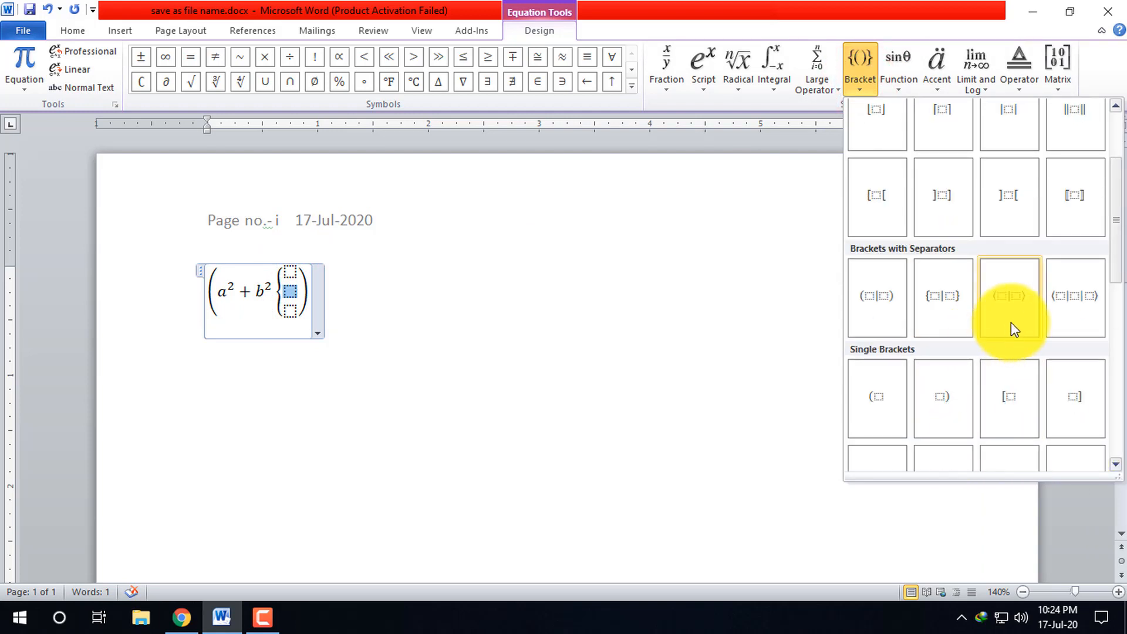
scroll(975, 374, "down", 2)
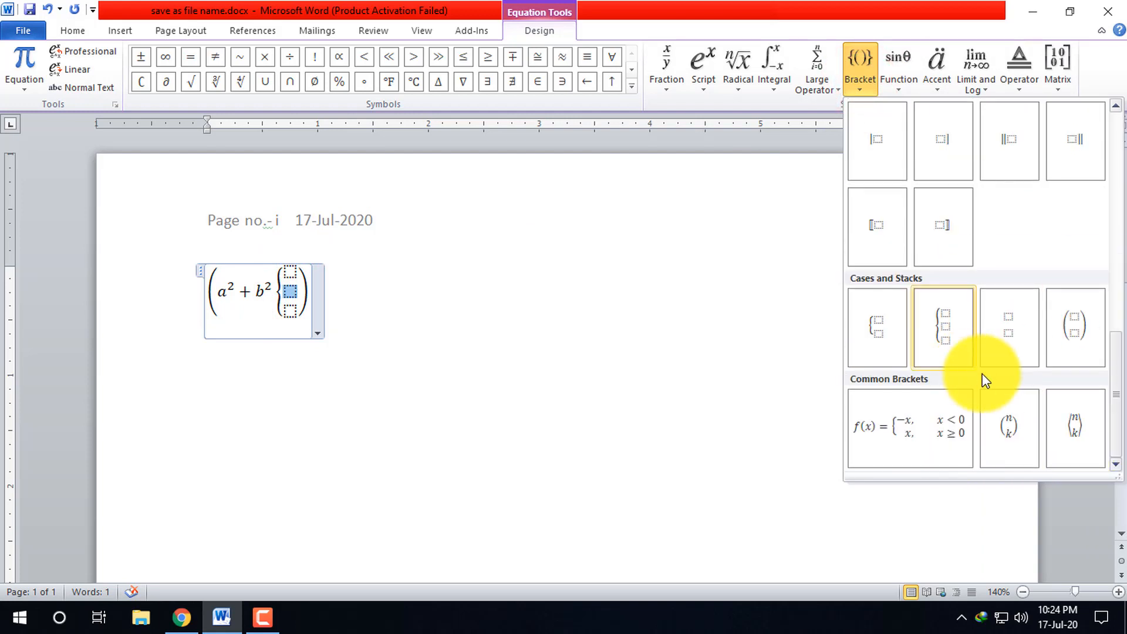
left_click(943, 317)
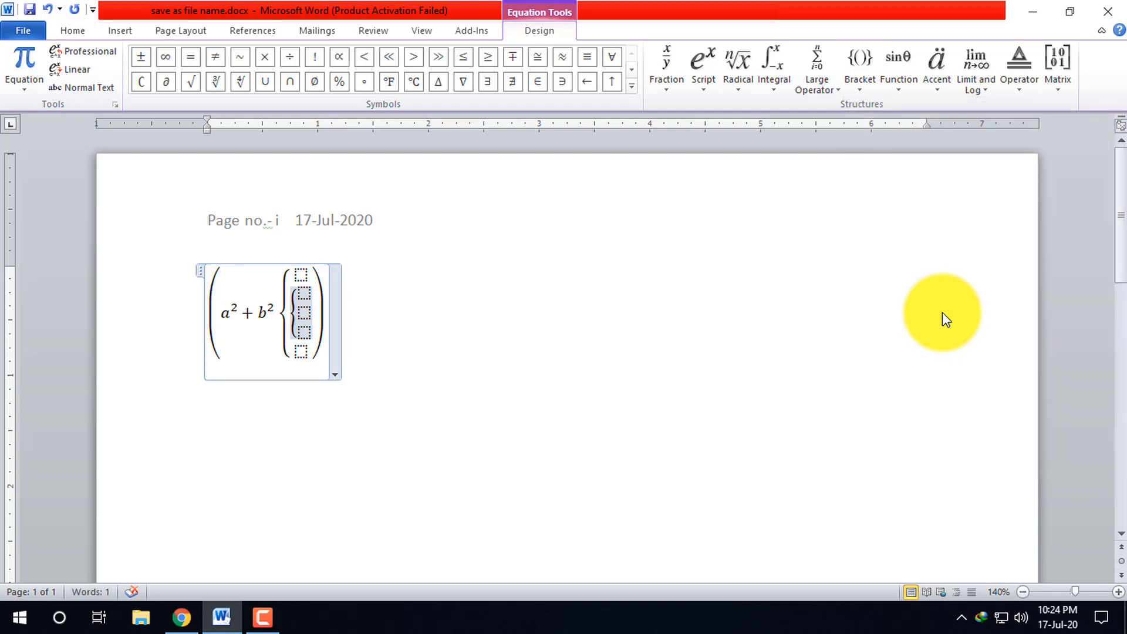
key("ctrl+z")
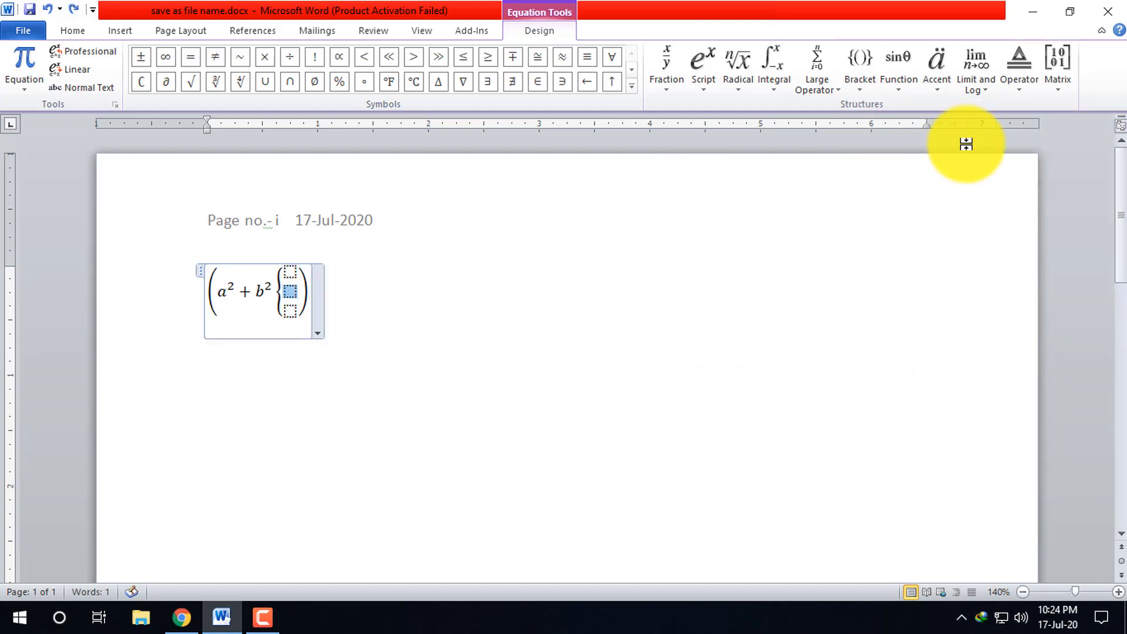
left_click(870, 91)
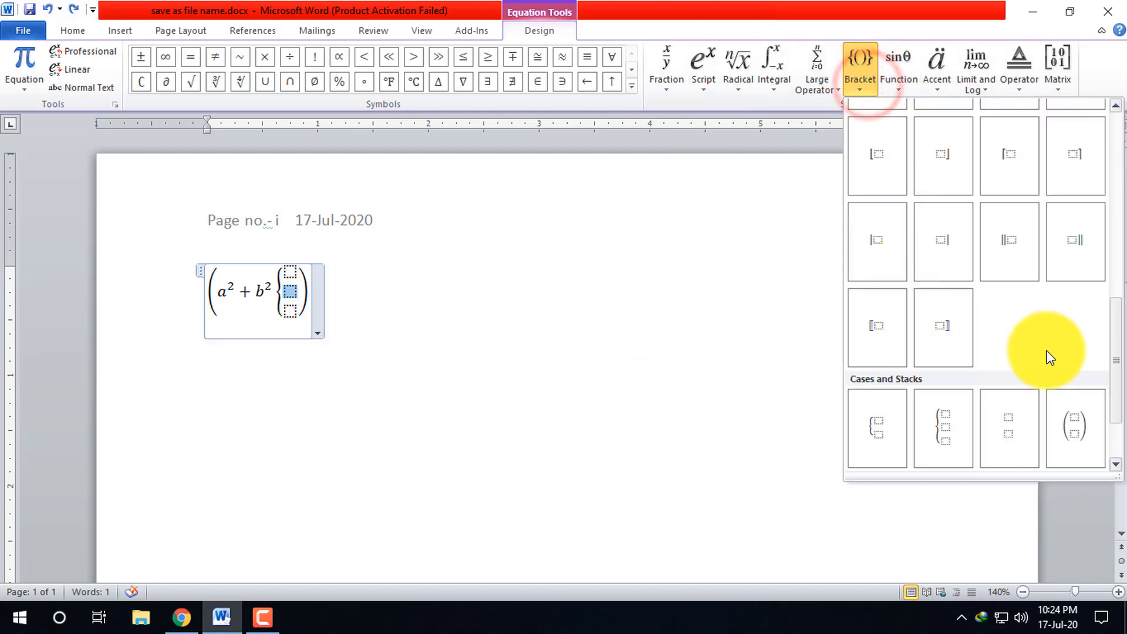
scroll(1039, 361, "down", 3)
scroll(968, 283, "up", 3)
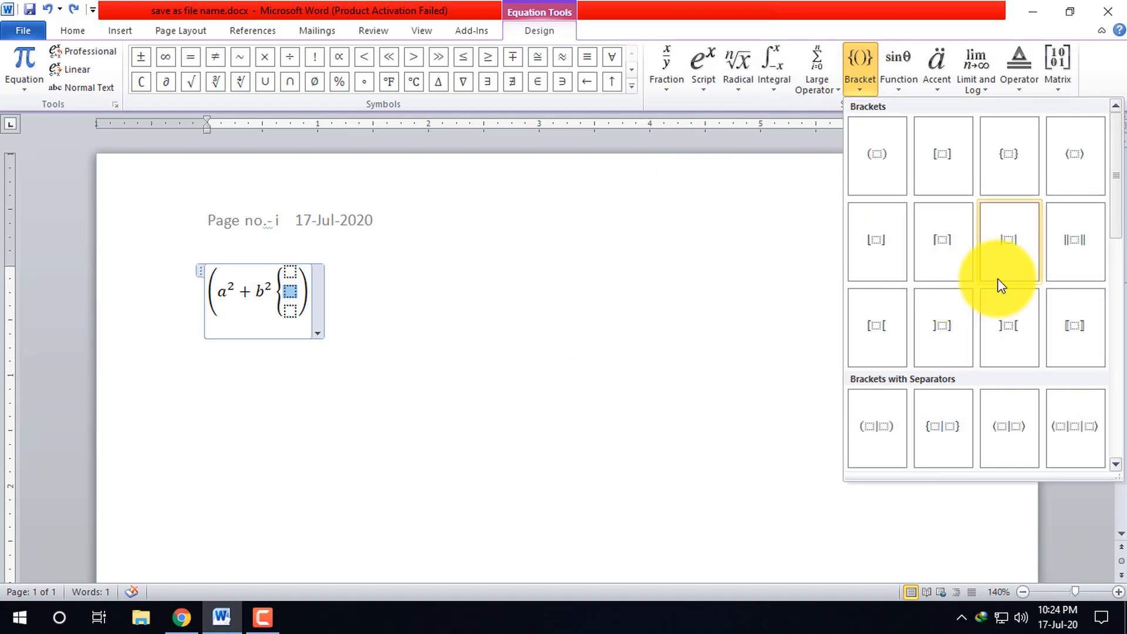
scroll(994, 305, "down", 3)
left_click(904, 82)
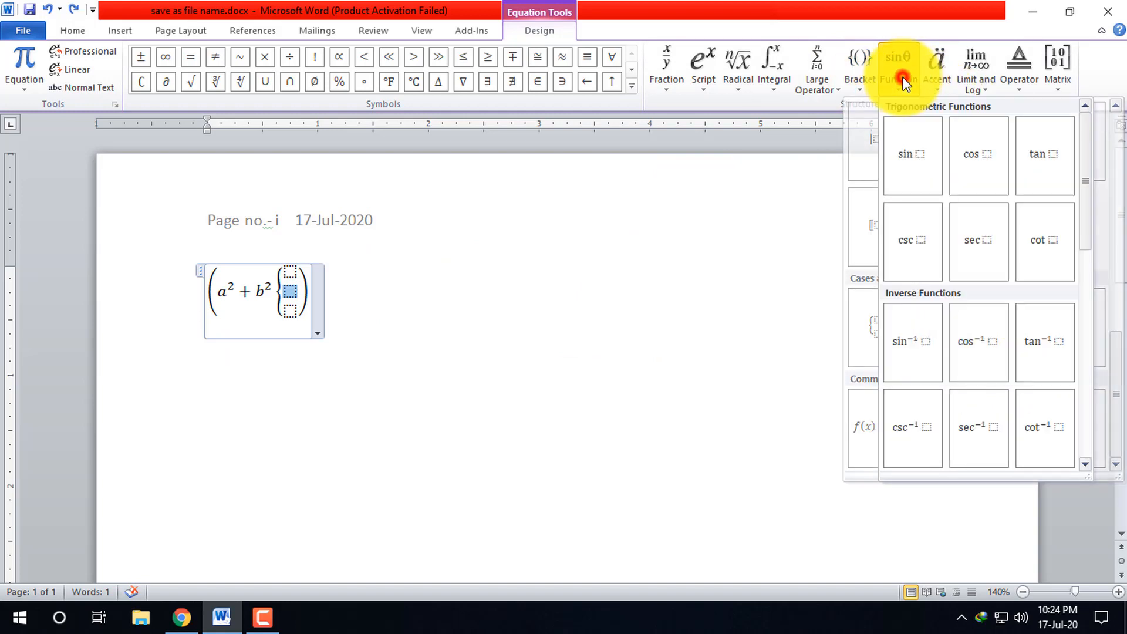
left_click(314, 301)
left_click(307, 291)
key("Delete")
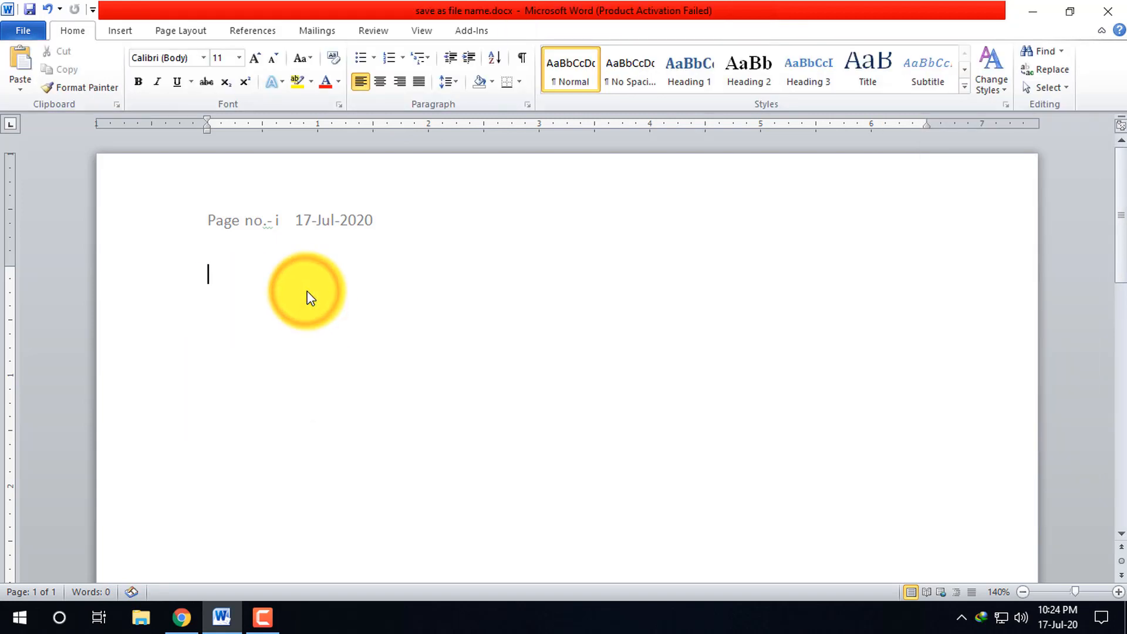
key("ctrl+z")
Step: Clear the cases structure and a² + b² from inside the parentheses, leaving an empty placeholder
left_click(299, 294)
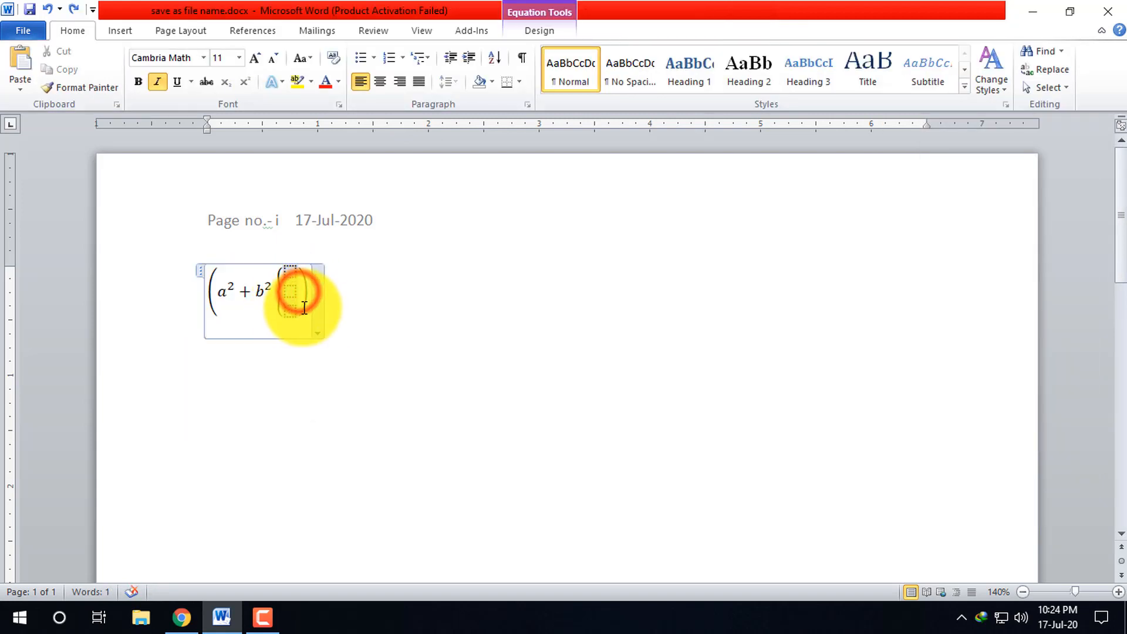
key("BackSpace")
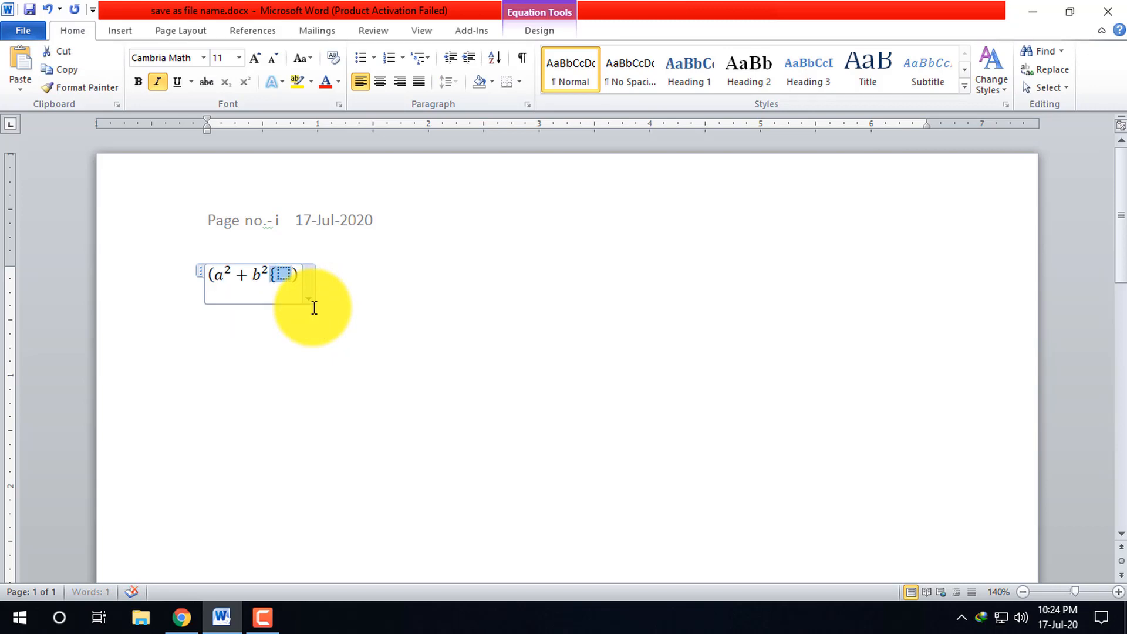
key("BackSpace")
key("BackSpace")
key("BackSpace")
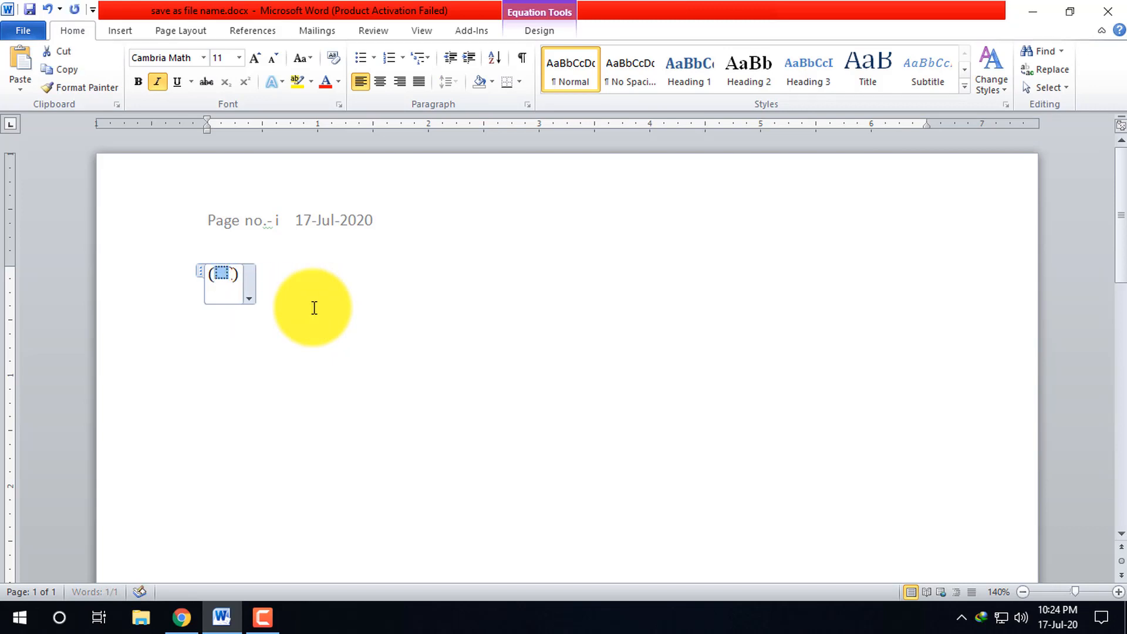
key("BackSpace")
Step: Insert a sine function structure inside the empty parentheses
left_click(546, 31)
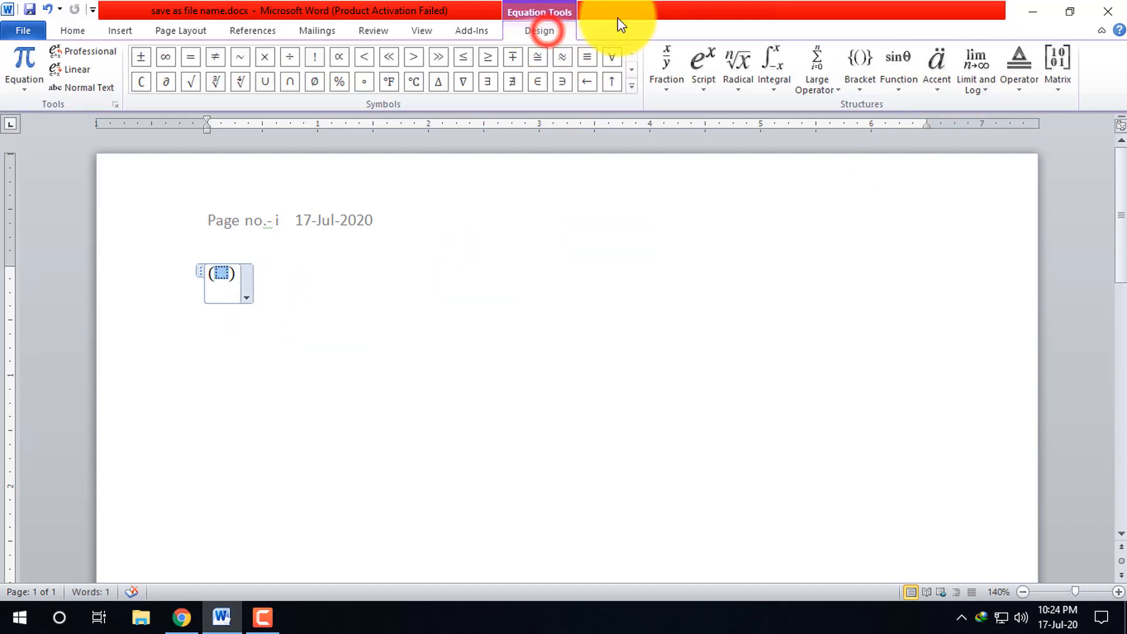
left_click(897, 81)
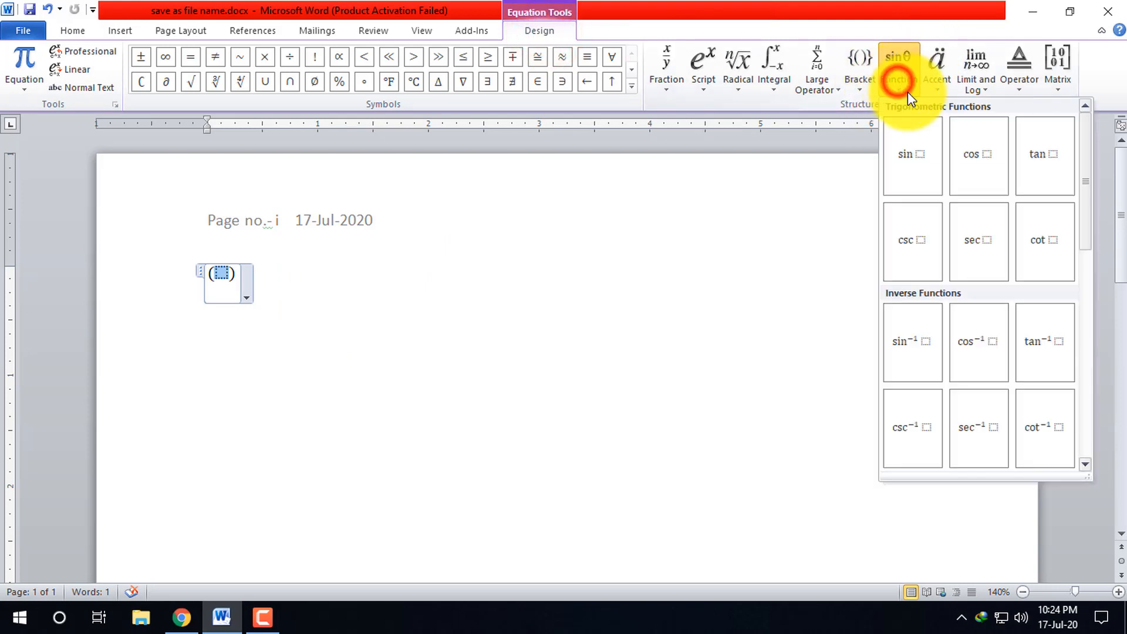
left_click(914, 159)
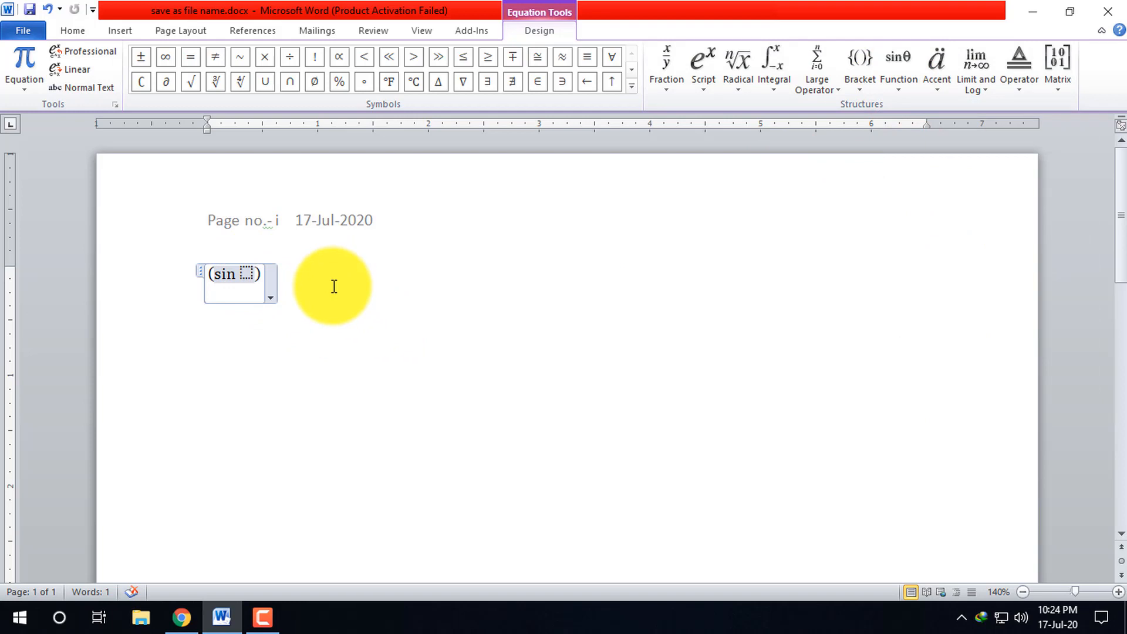
key("ctrl+a")
key("Delete")
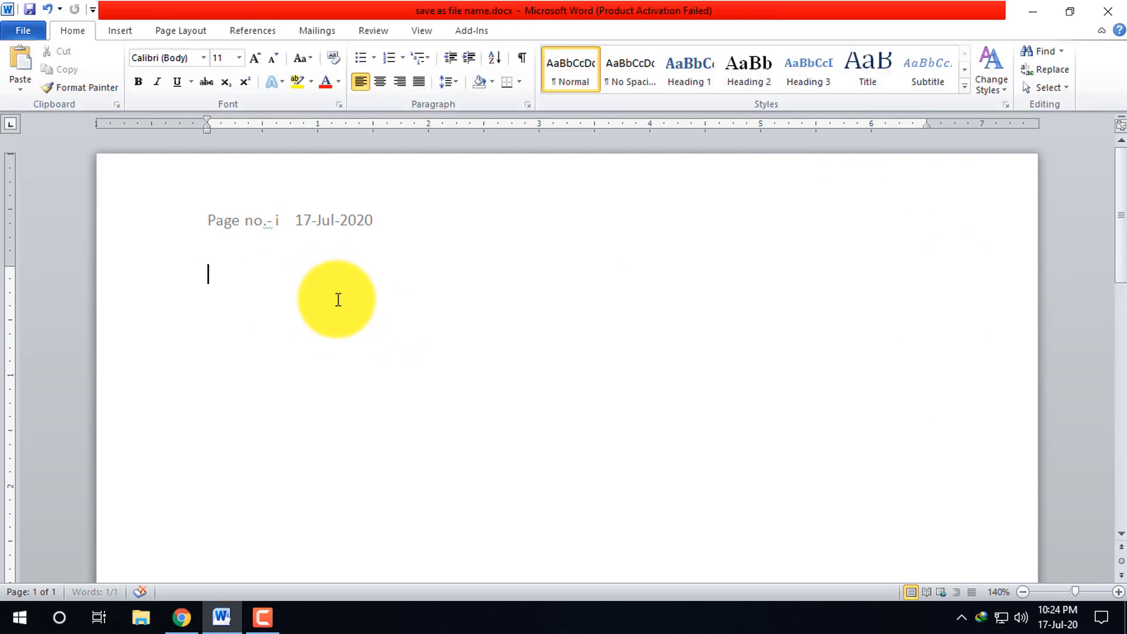
key("ctrl+z")
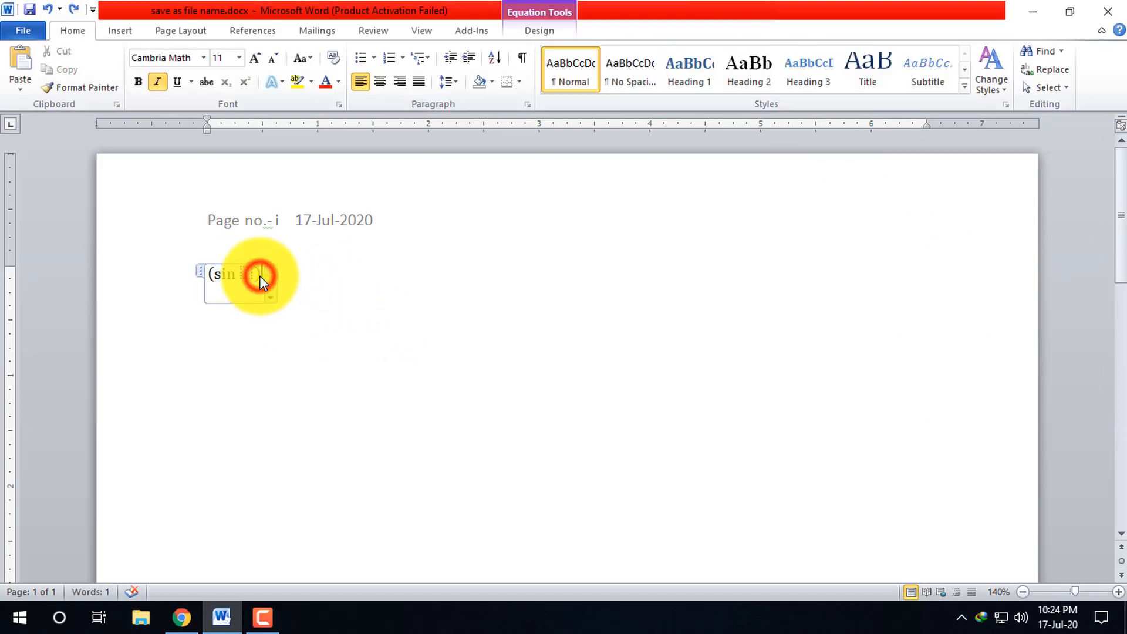
Step: Enter 30 as the argument of the sine function
left_click_drag(260, 276, 334, 287)
left_click_drag(212, 274, 259, 273)
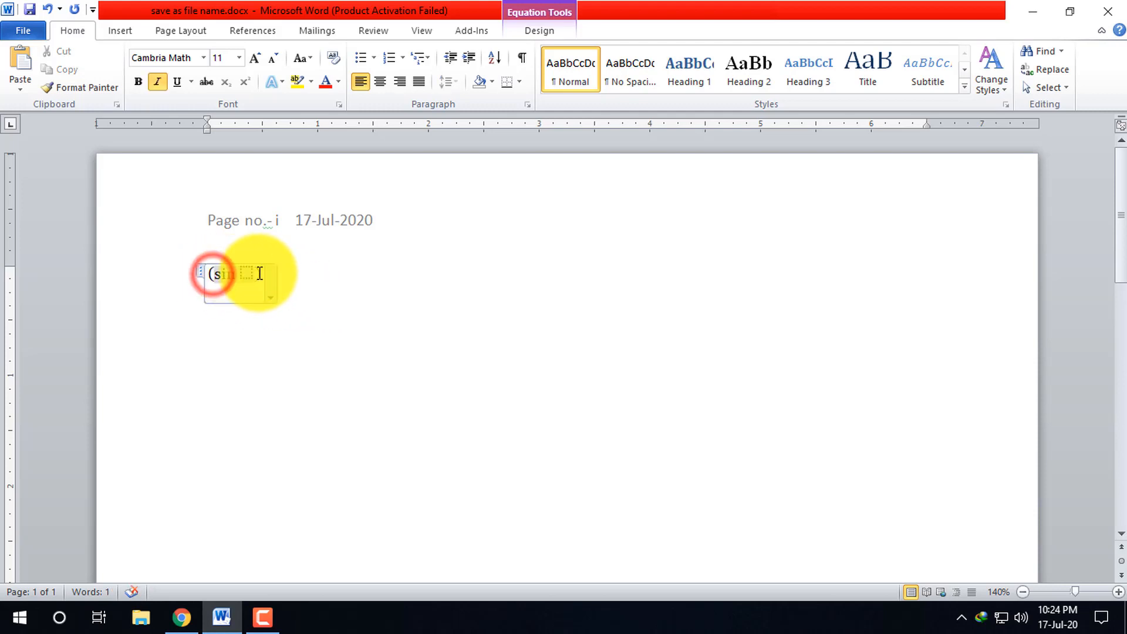
left_click(533, 30)
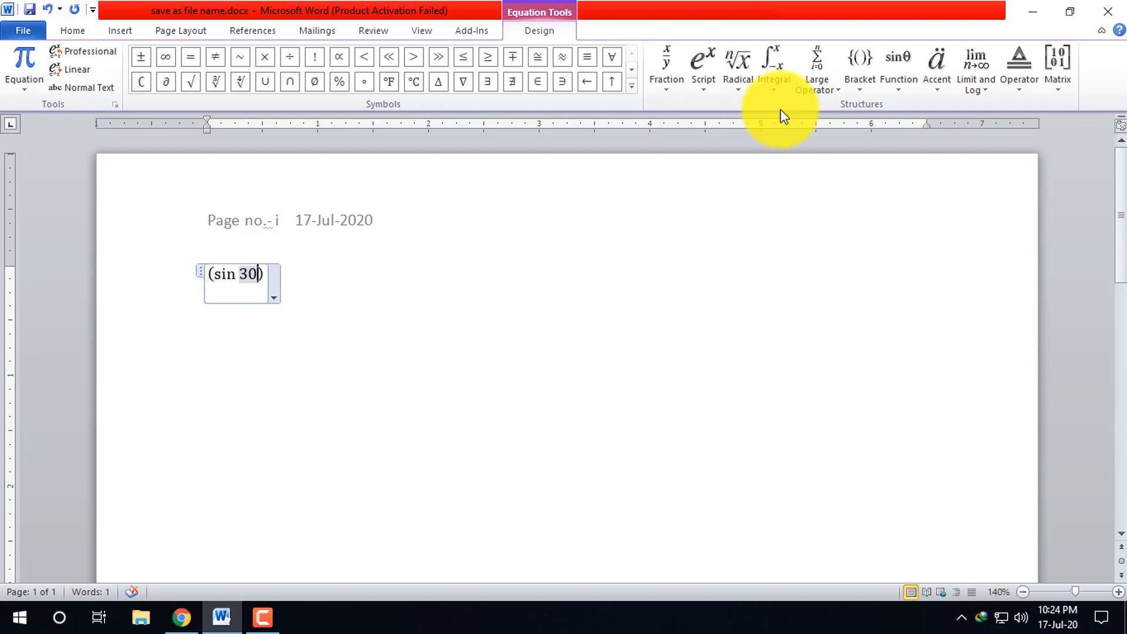
left_click(903, 85)
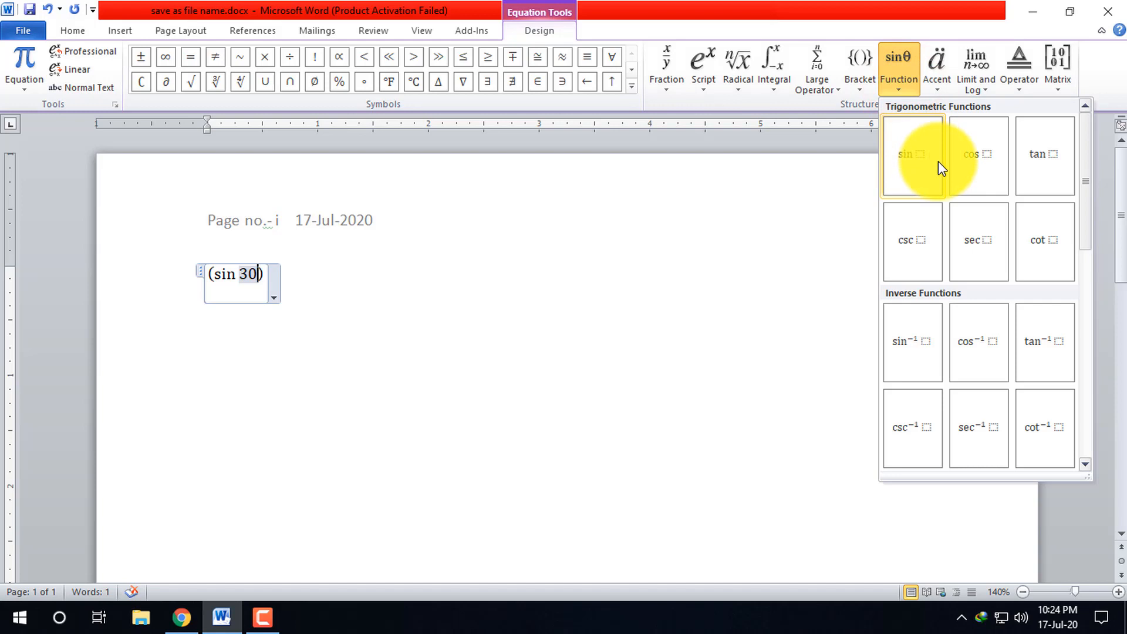
scroll(935, 327, "down", 5)
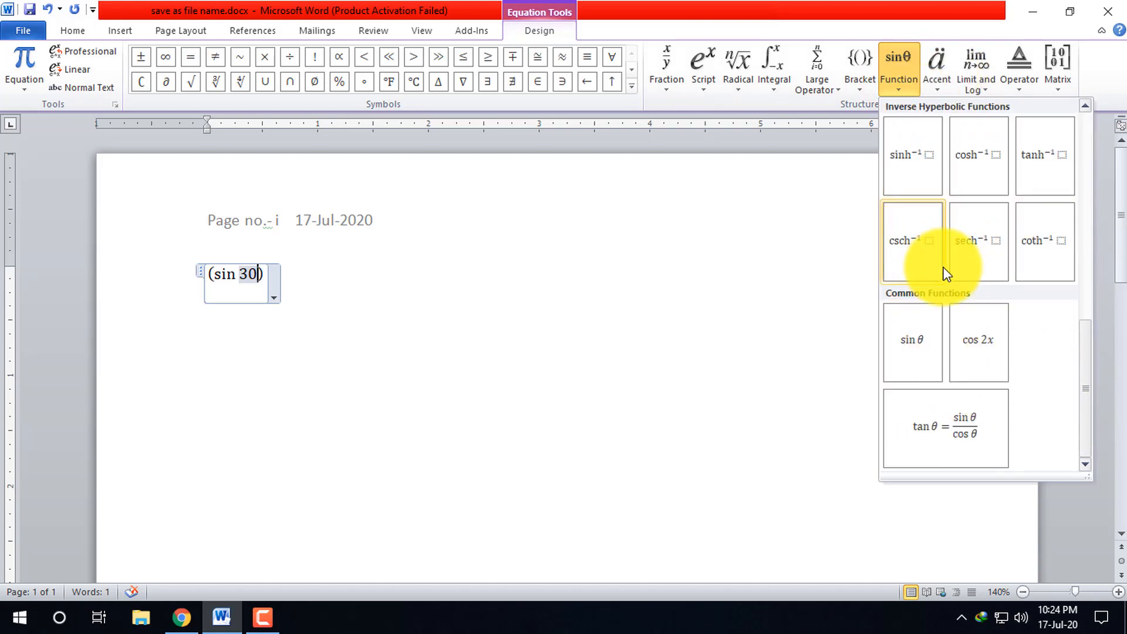
scroll(948, 238, "up", 3)
scroll(950, 235, "up", 3)
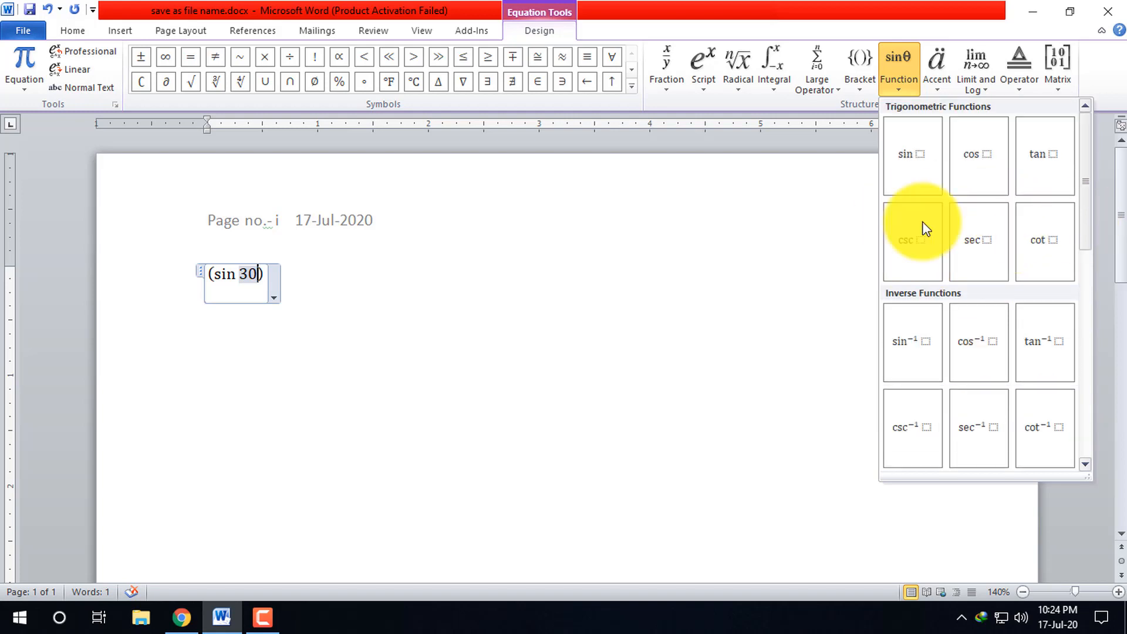
Step: Replace the sine expression inside the parentheses with an overbrace accent that has a label placeholder above it
left_click(935, 82)
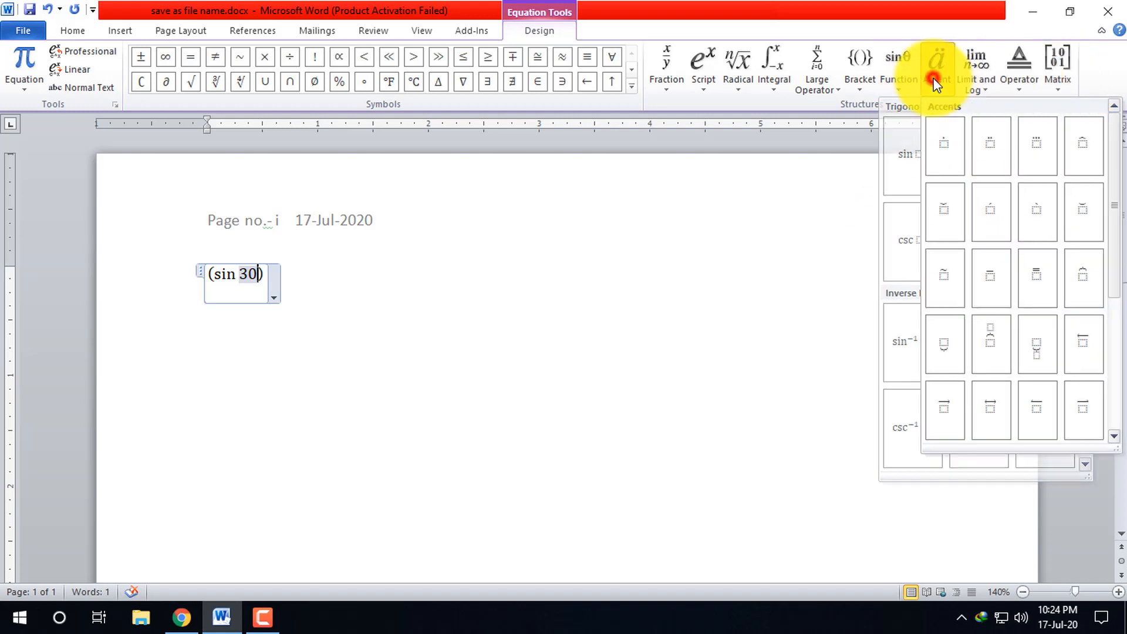
left_click(946, 153)
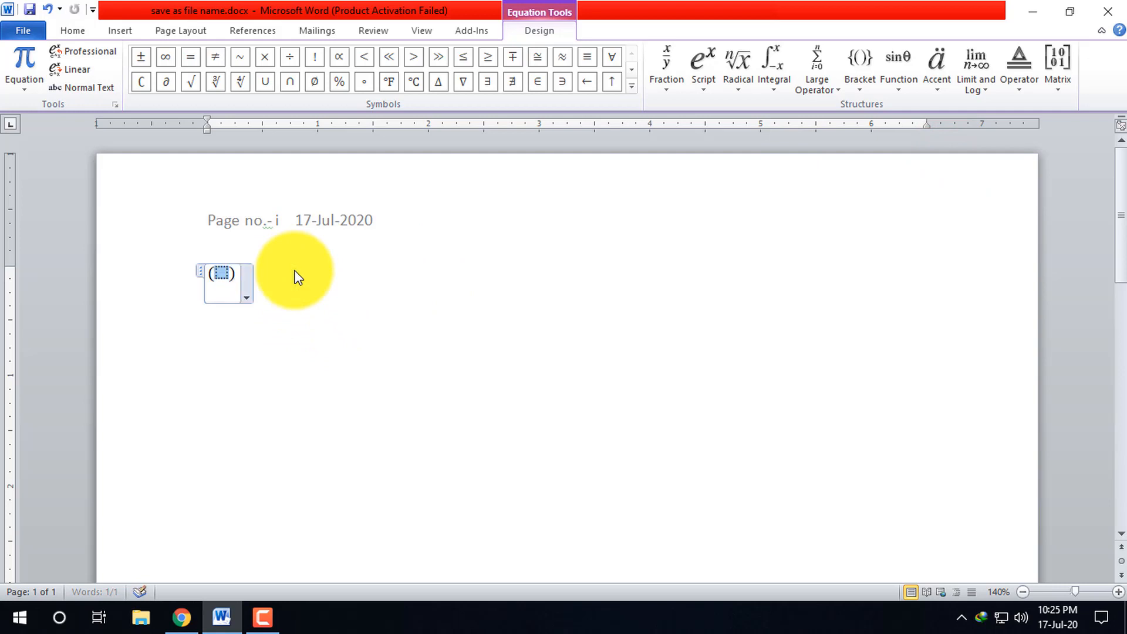
left_click(900, 73)
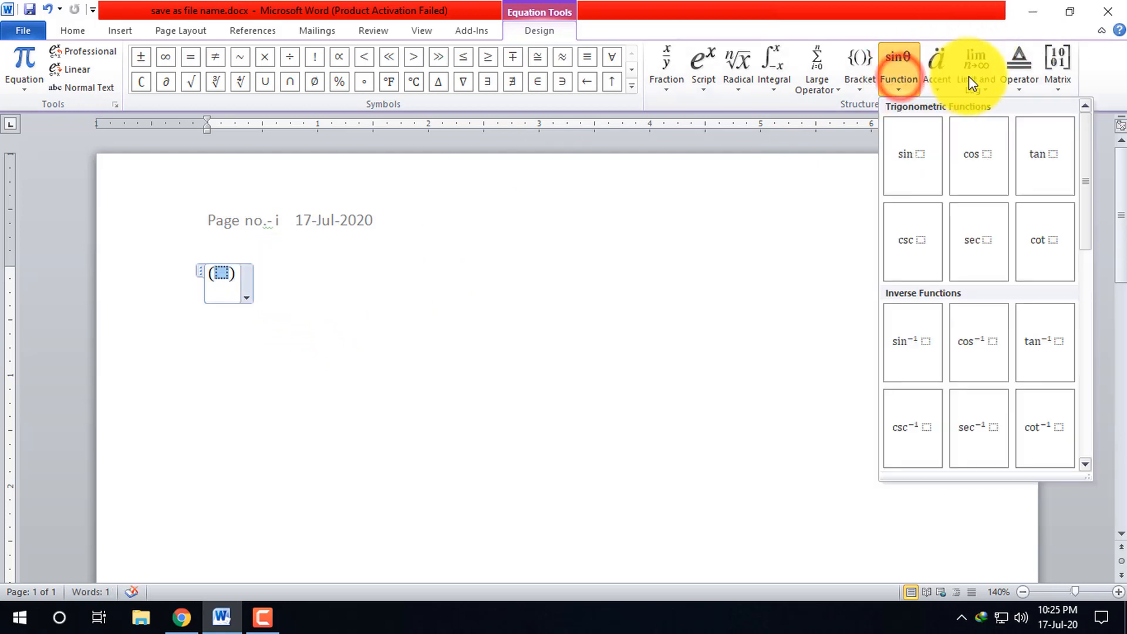
left_click(923, 75)
left_click(994, 341)
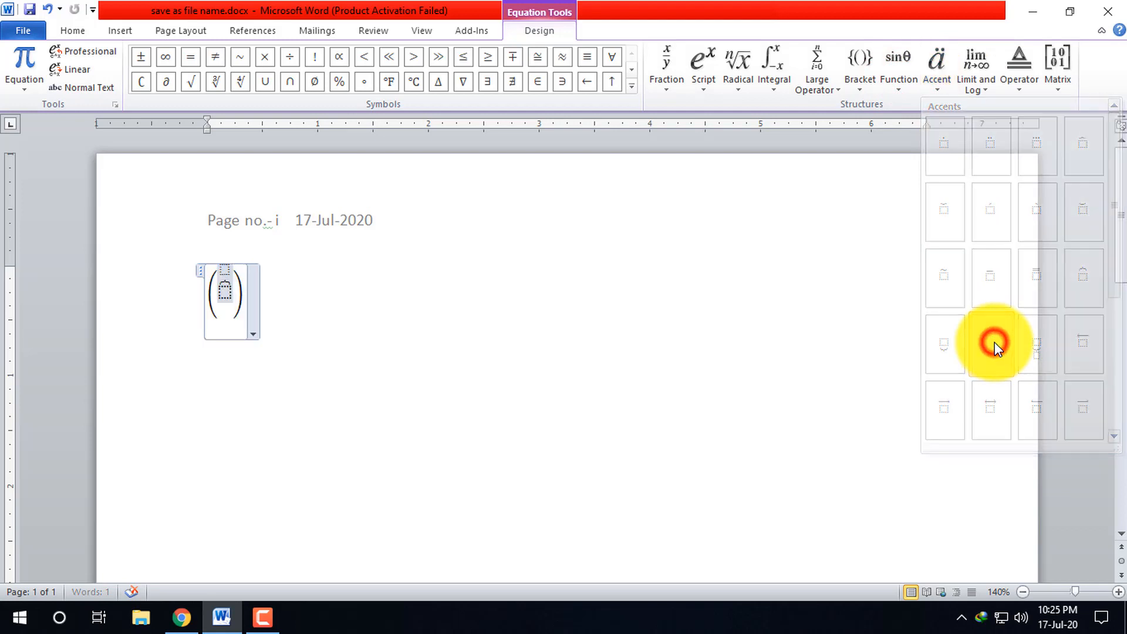
Step: Enter 45 as the label above the overbrace and 43534 underneath it
left_click(228, 270)
type("45")
left_click(223, 291)
type("43534")
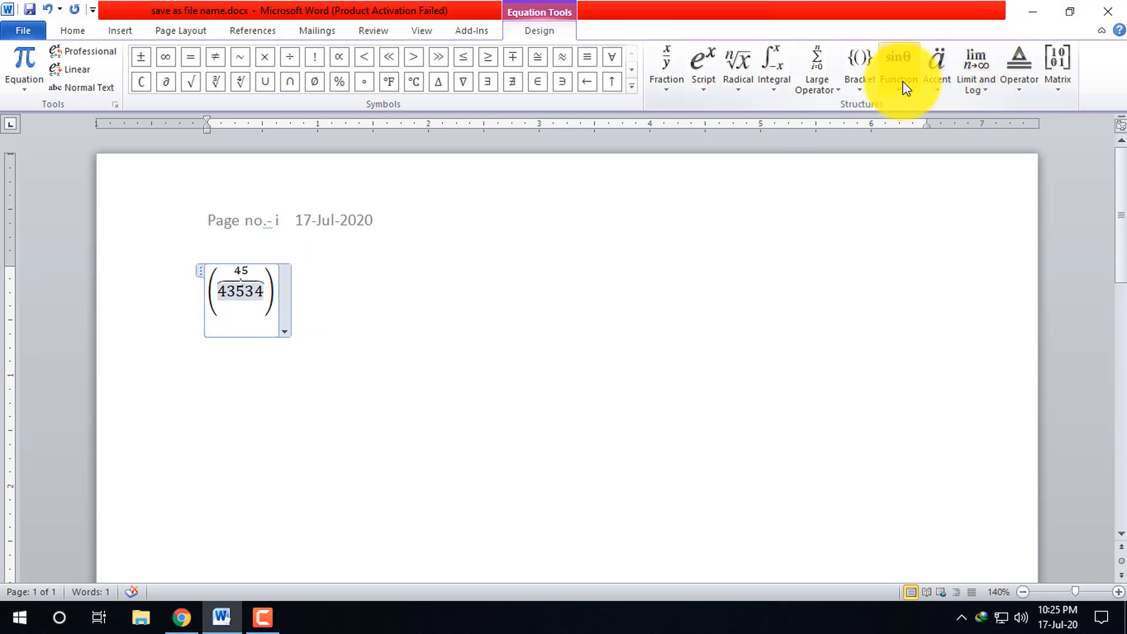
left_click(936, 75)
scroll(1039, 305, "down", 3)
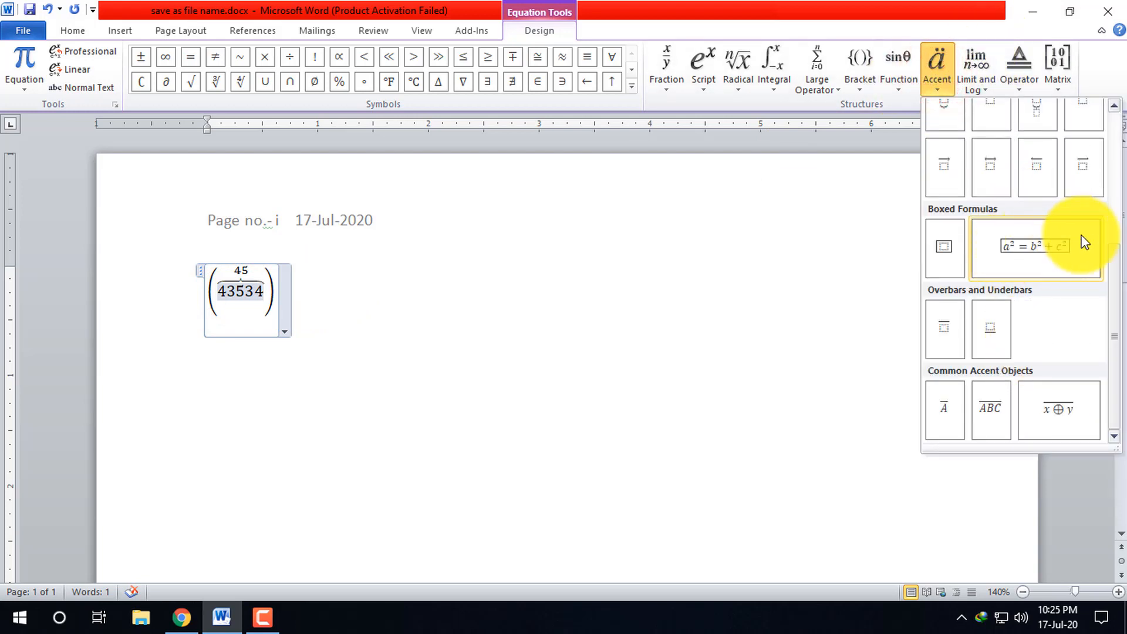
scroll(1064, 214, "up", 3)
left_click(990, 73)
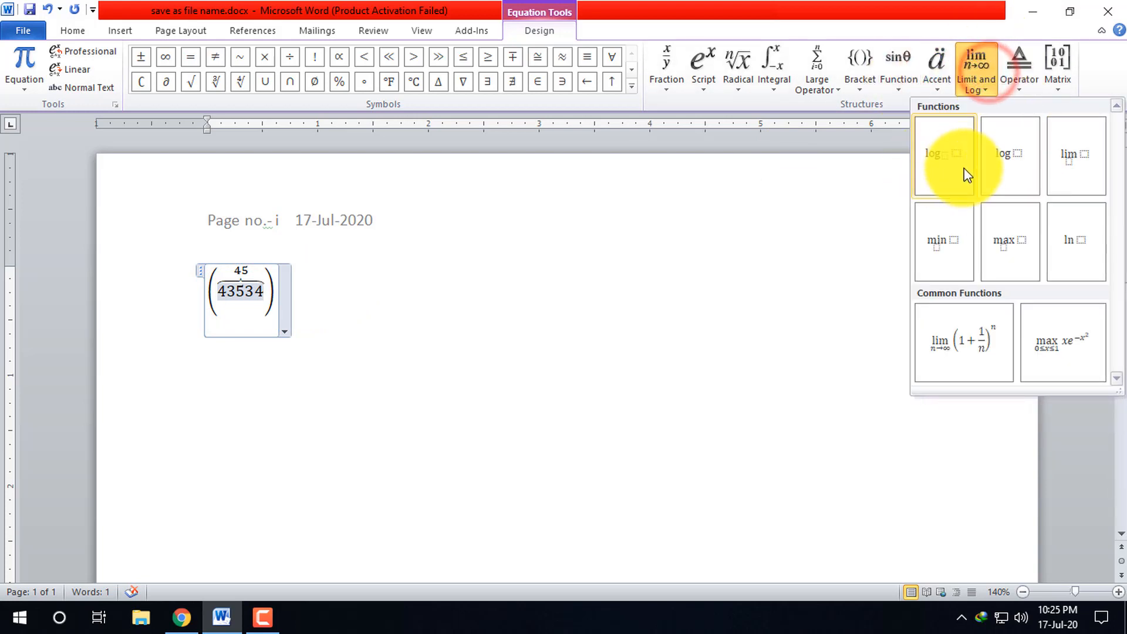
Step: Delete the whole overbrace equation from the document
left_click(261, 285)
left_click_drag(267, 285, 284, 287)
key("Delete")
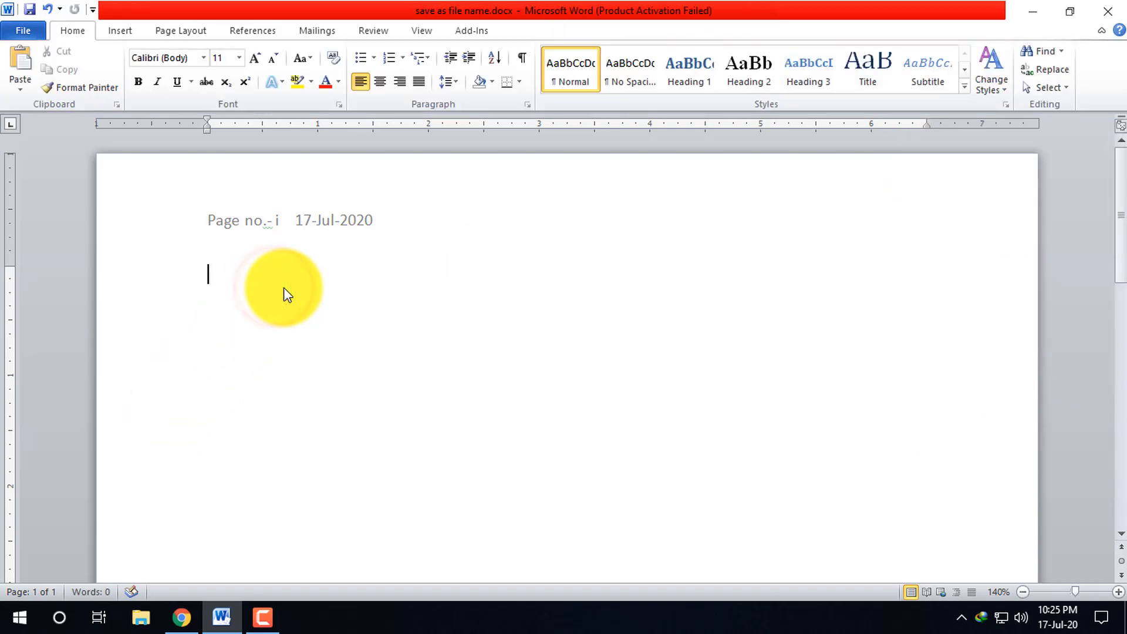
Step: Restore the deleted overbrace equation and shorten the number beneath the brace to 4
key("ctrl+z")
left_click(251, 292)
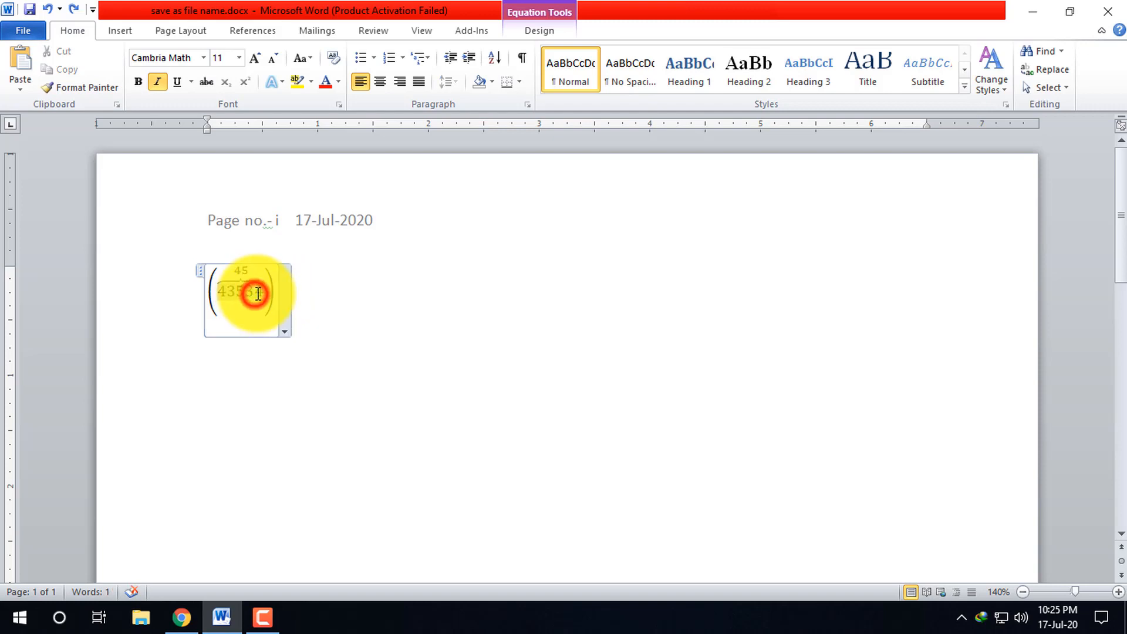
key("BackSpace")
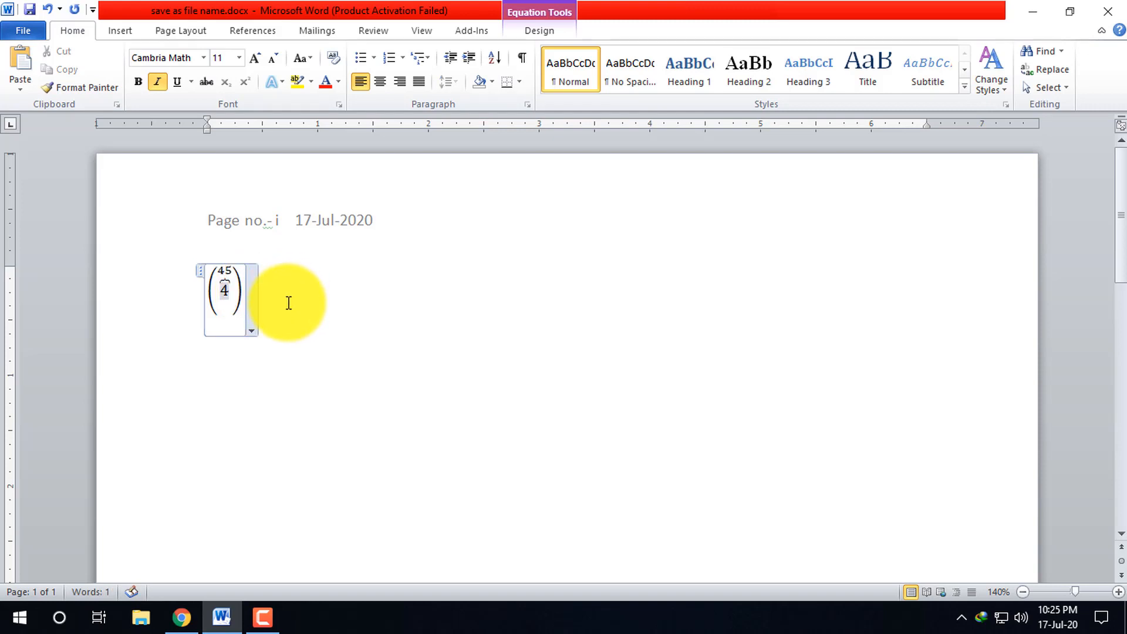
key("Up")
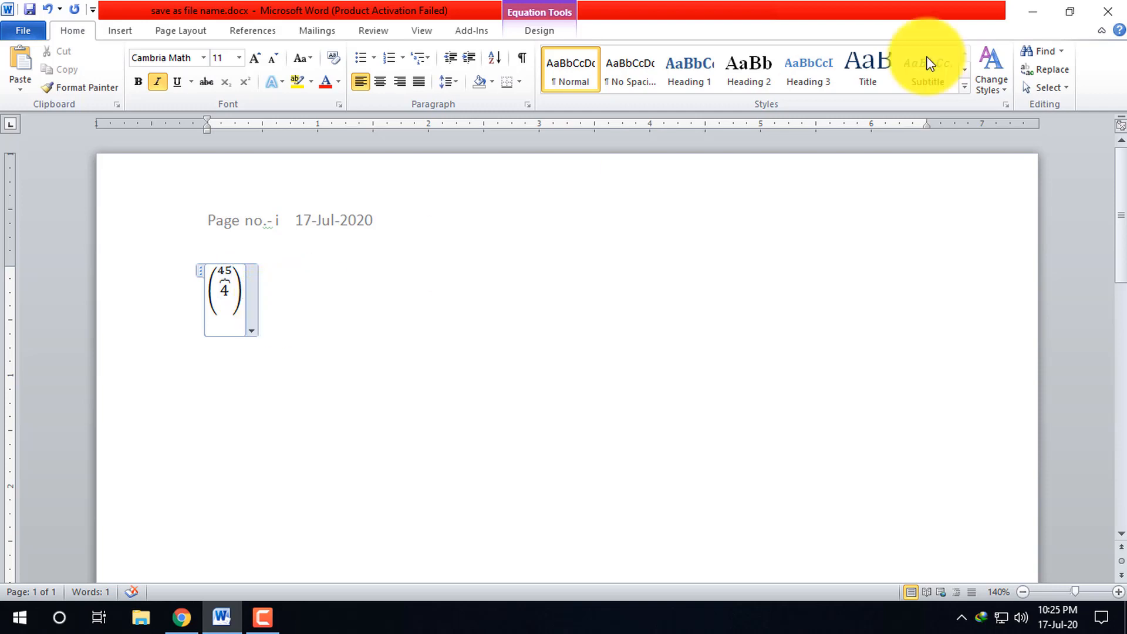
Step: Add a log function and a min function with a placeholder below it after the bracketed overbrace expression
left_click(547, 29)
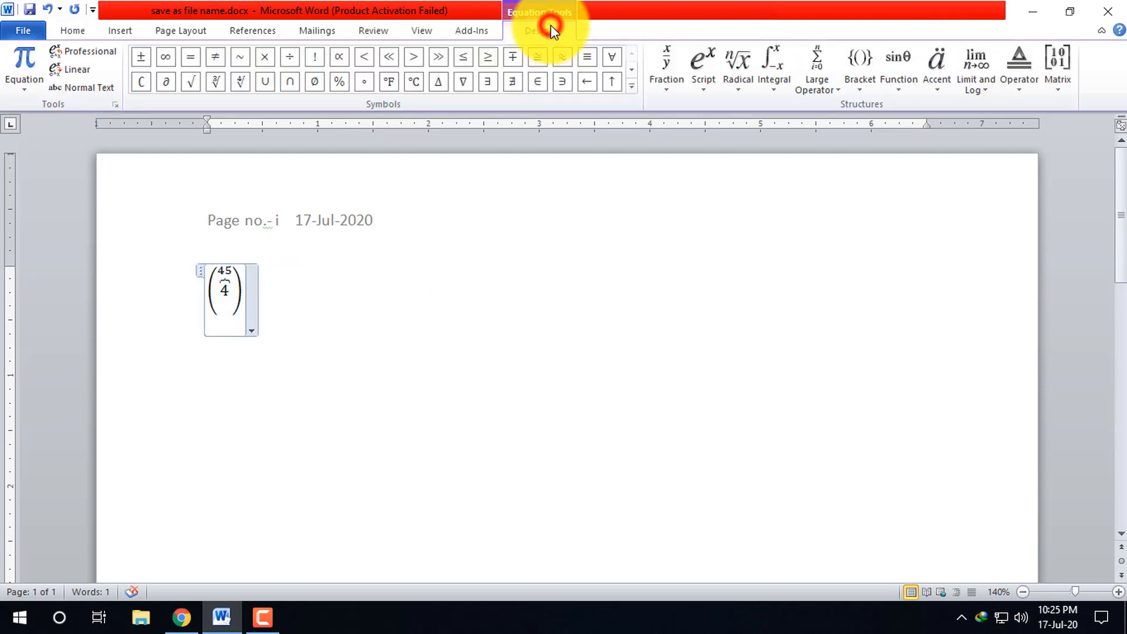
left_click(950, 91)
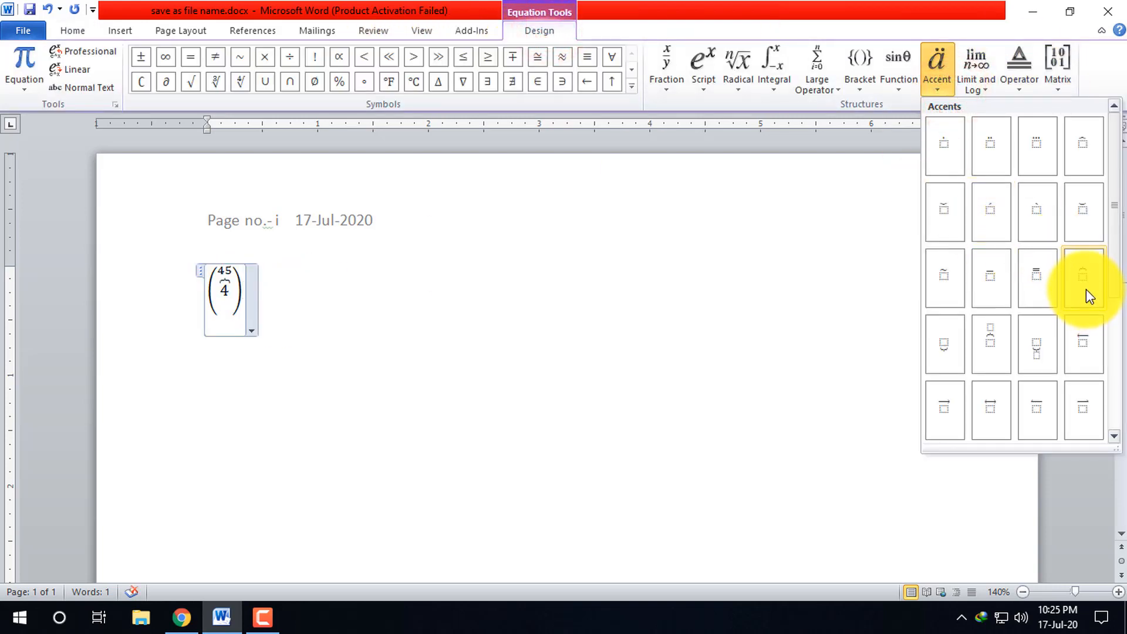
left_click(968, 80)
left_click(1019, 155)
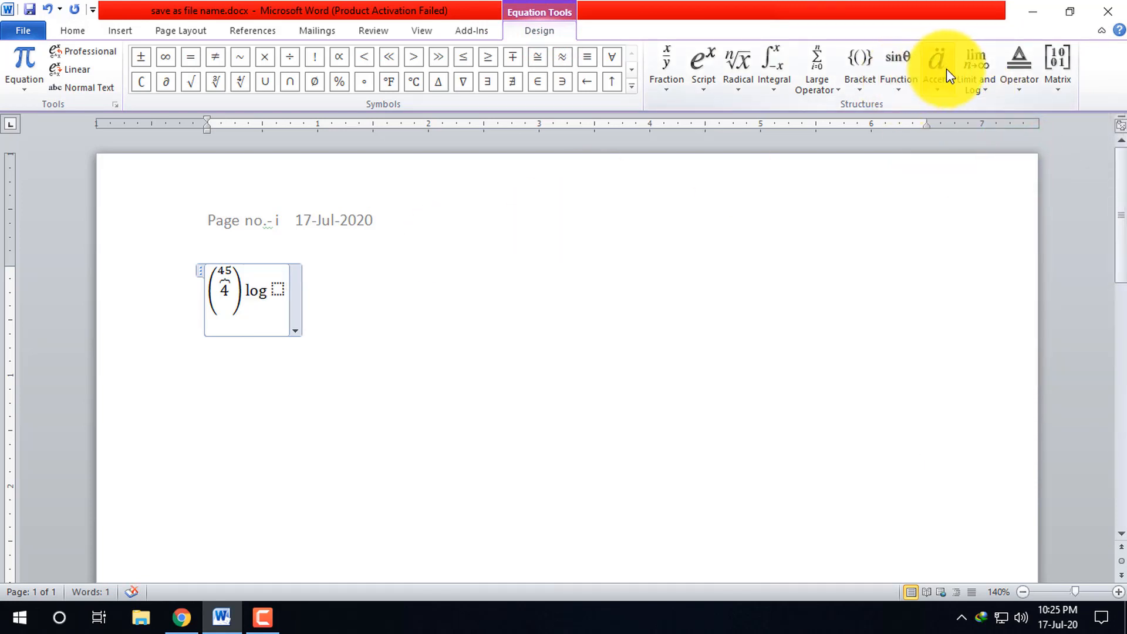
left_click(975, 82)
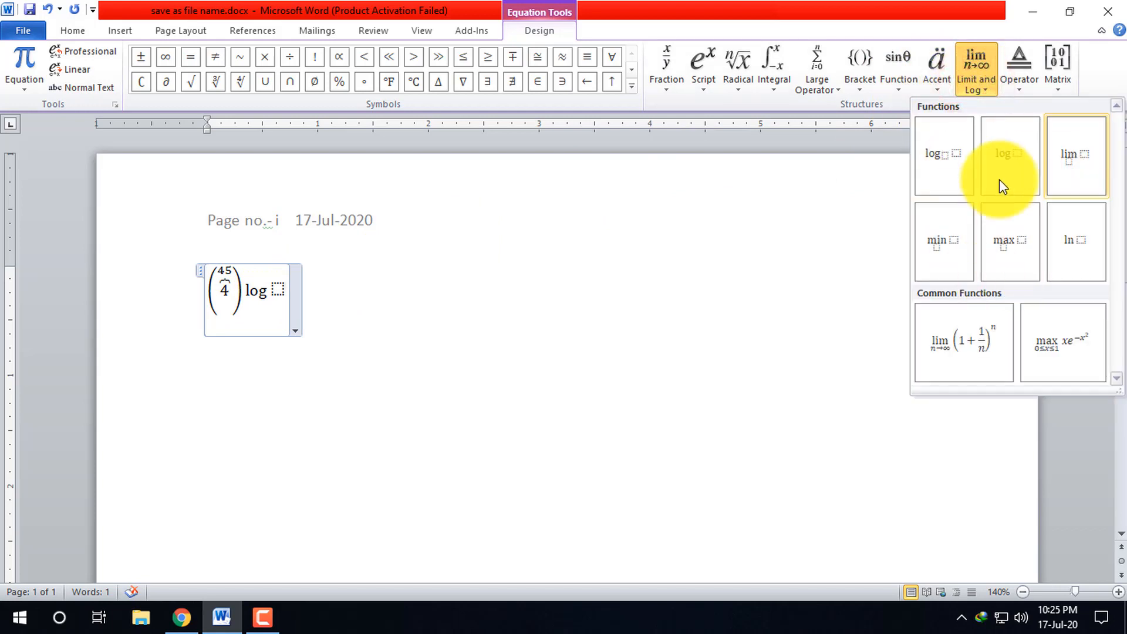
left_click(949, 244)
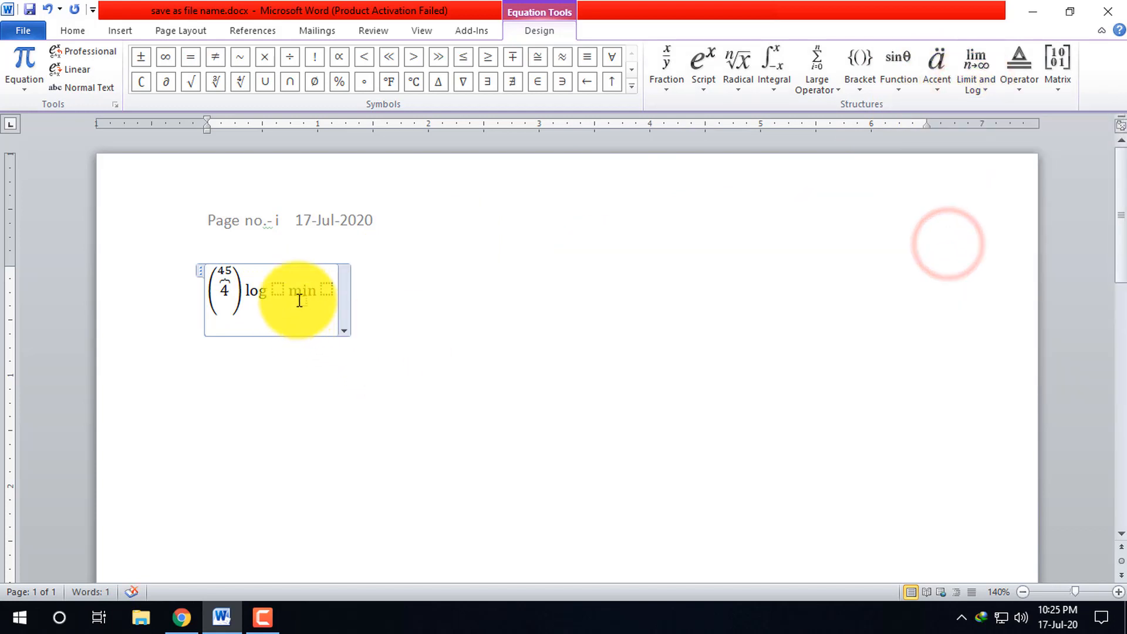
Step: Remove the log function and the bracketed overbrace expression from the equation, keeping only the min function
left_click(284, 289)
key("Delete")
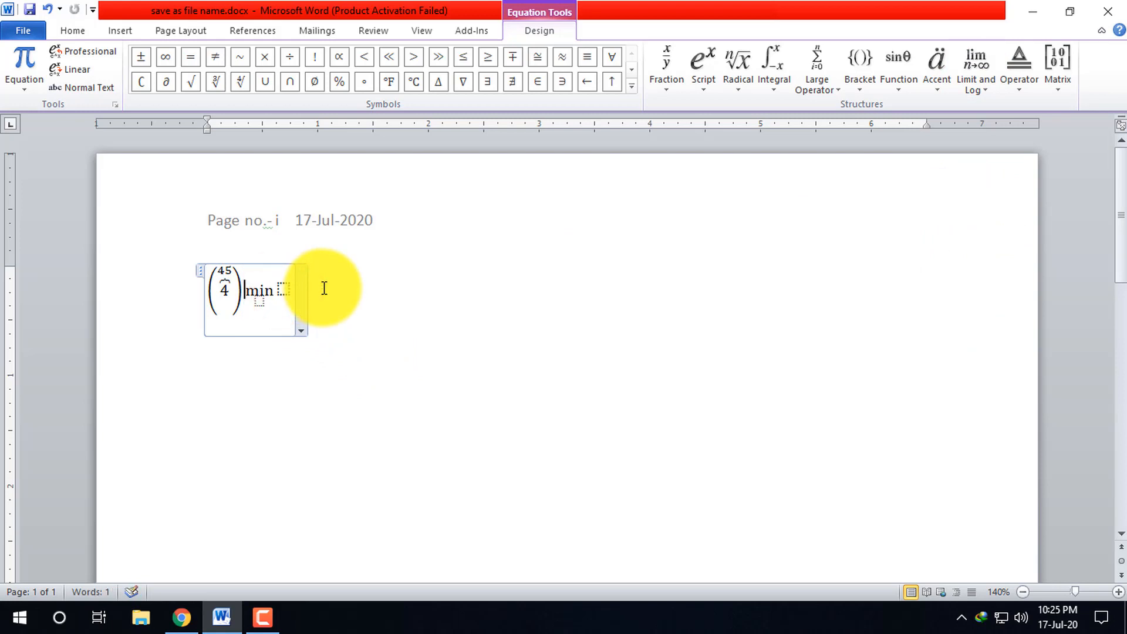
key("BackSpace")
key("BackSpace")
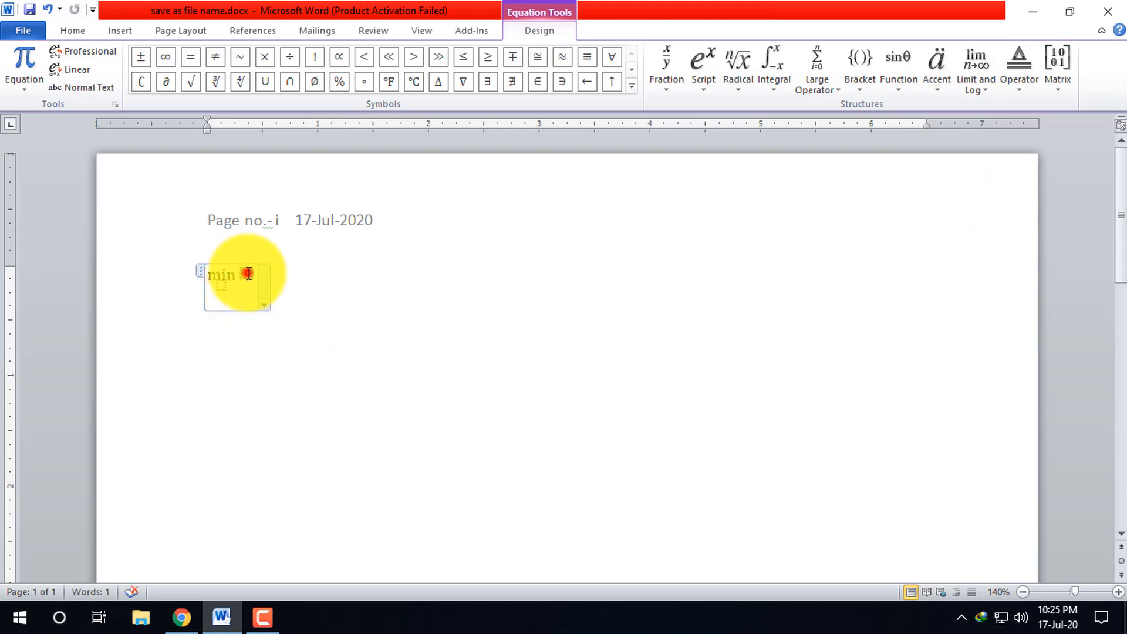
Step: Insert a superscript structure into the argument placeholder of the min function
left_click(248, 274)
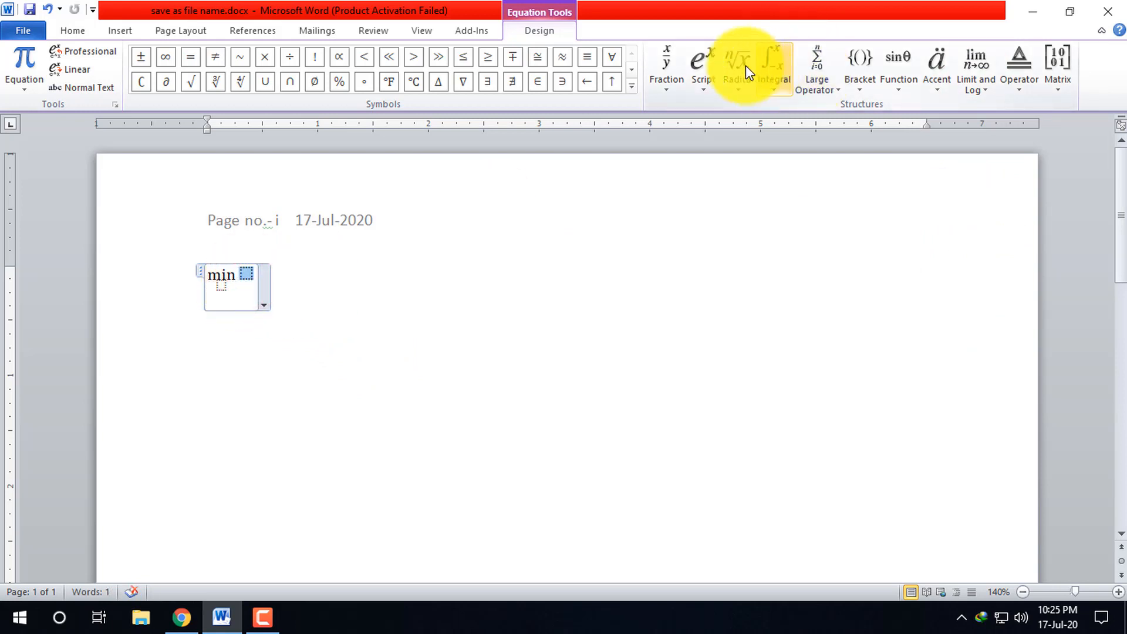
left_click(702, 71)
left_click(723, 167)
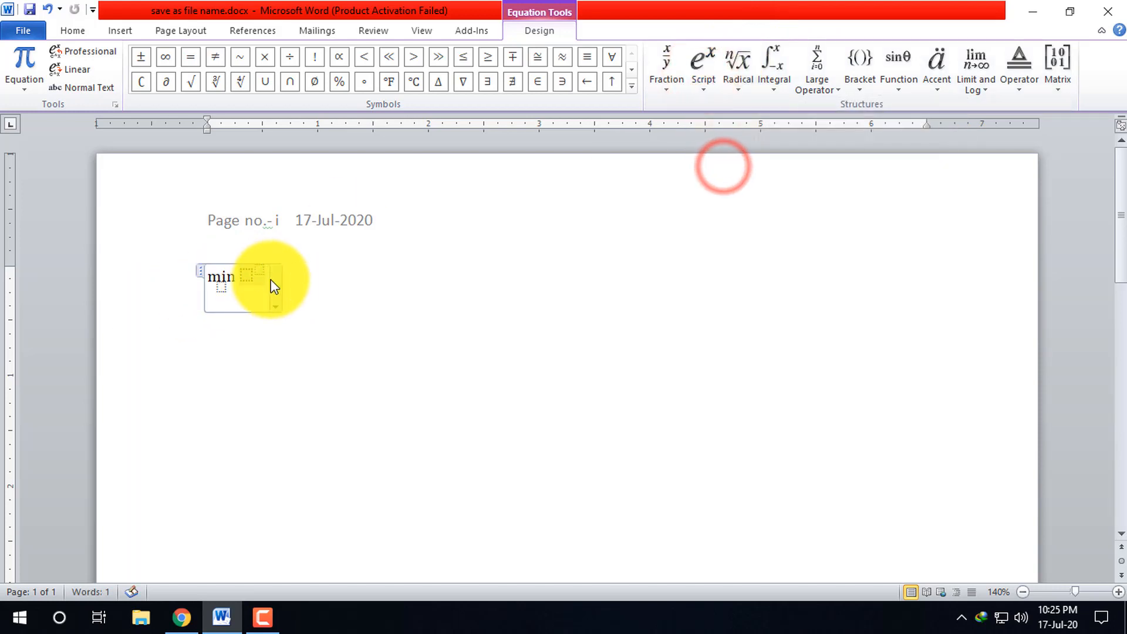
Step: Enter 4 beneath min and 5 with the exponent 7 as its argument
left_click(234, 276)
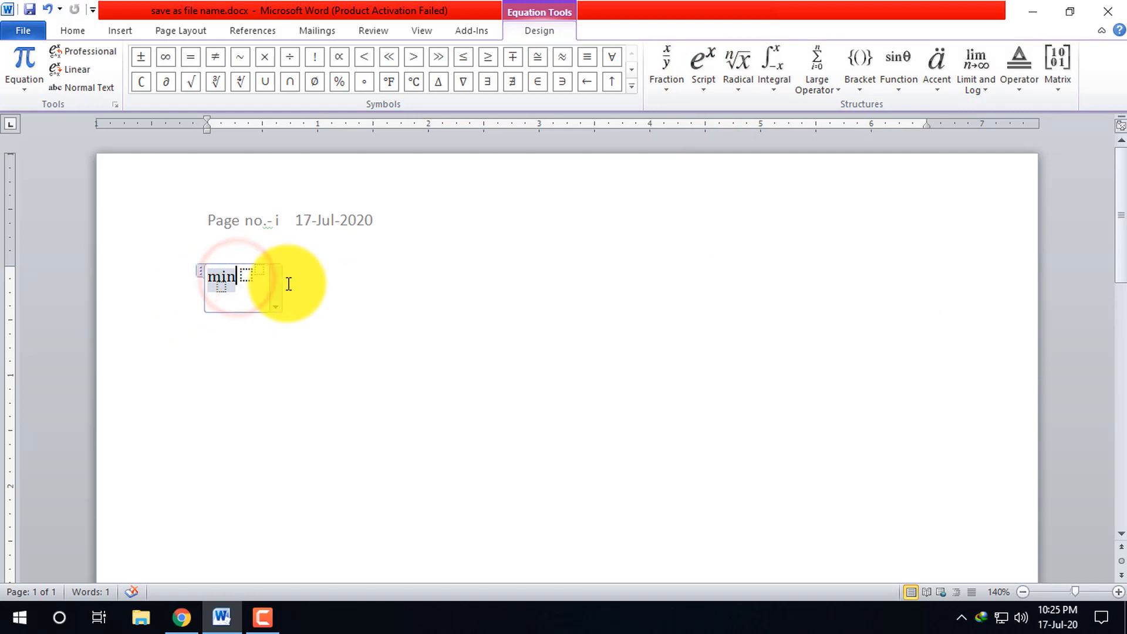
left_click(289, 284)
left_click(232, 274)
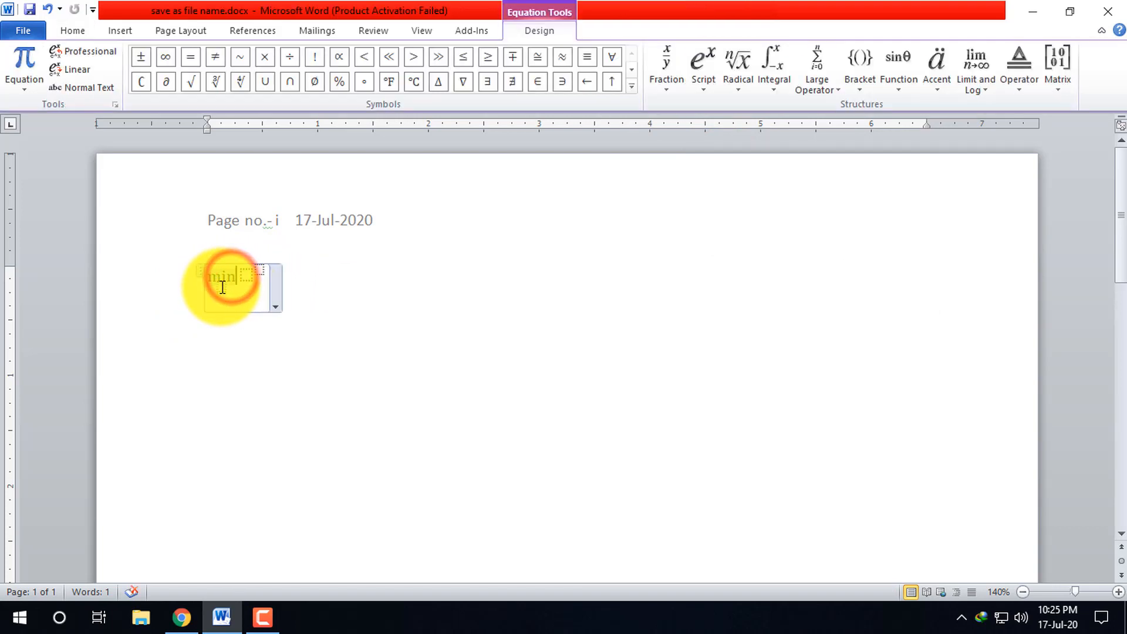
double_click(221, 287)
type("4")
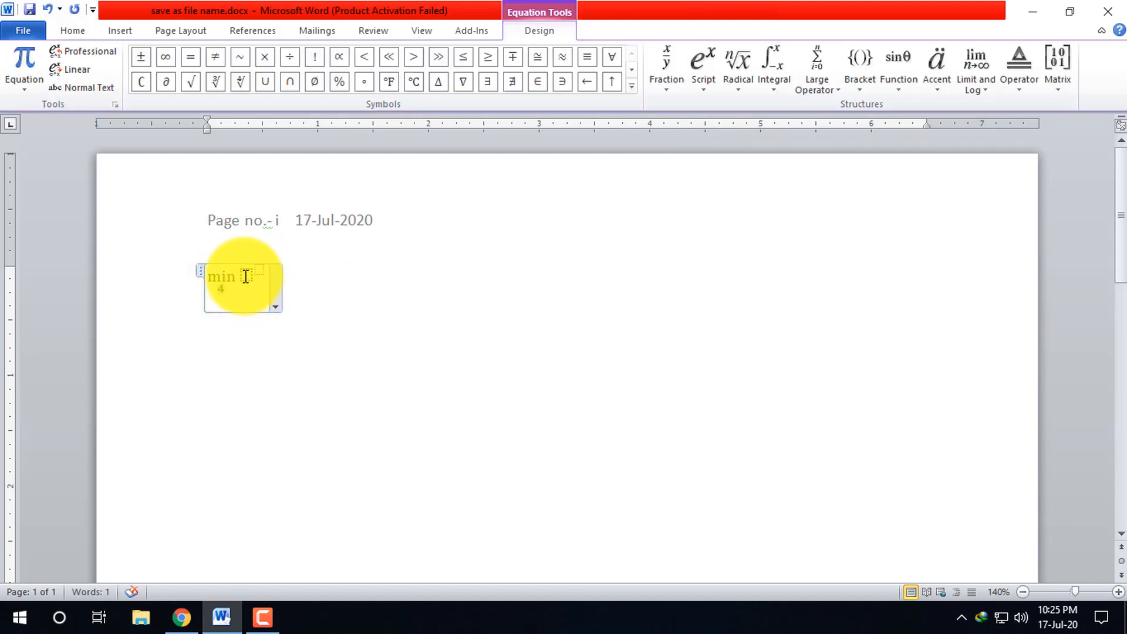
left_click(245, 276)
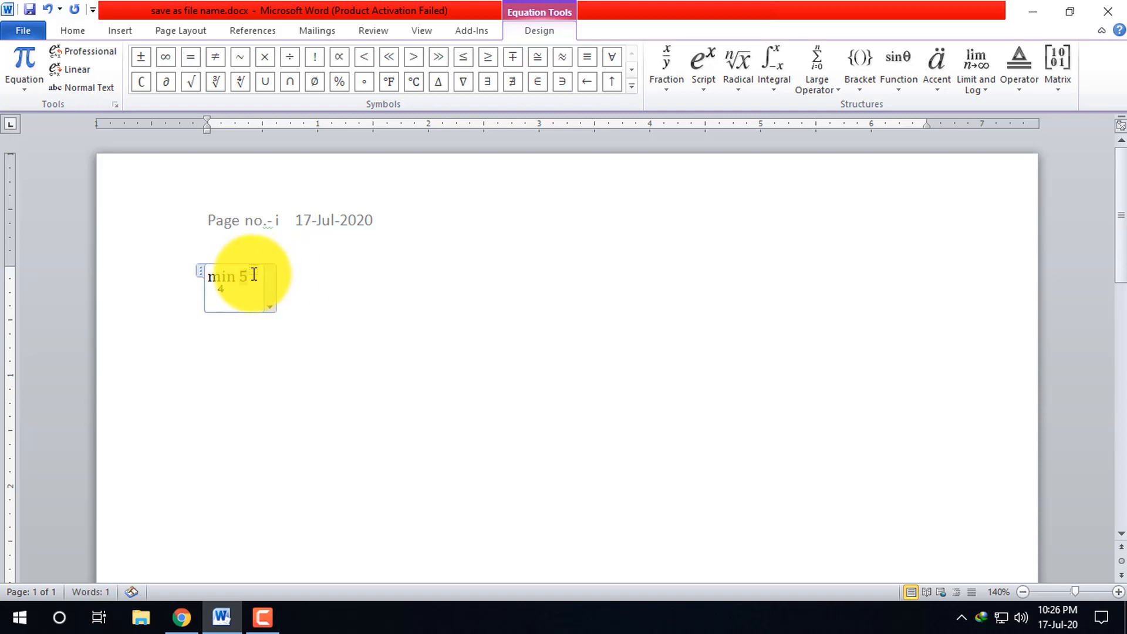
left_click(258, 274)
type("5^7")
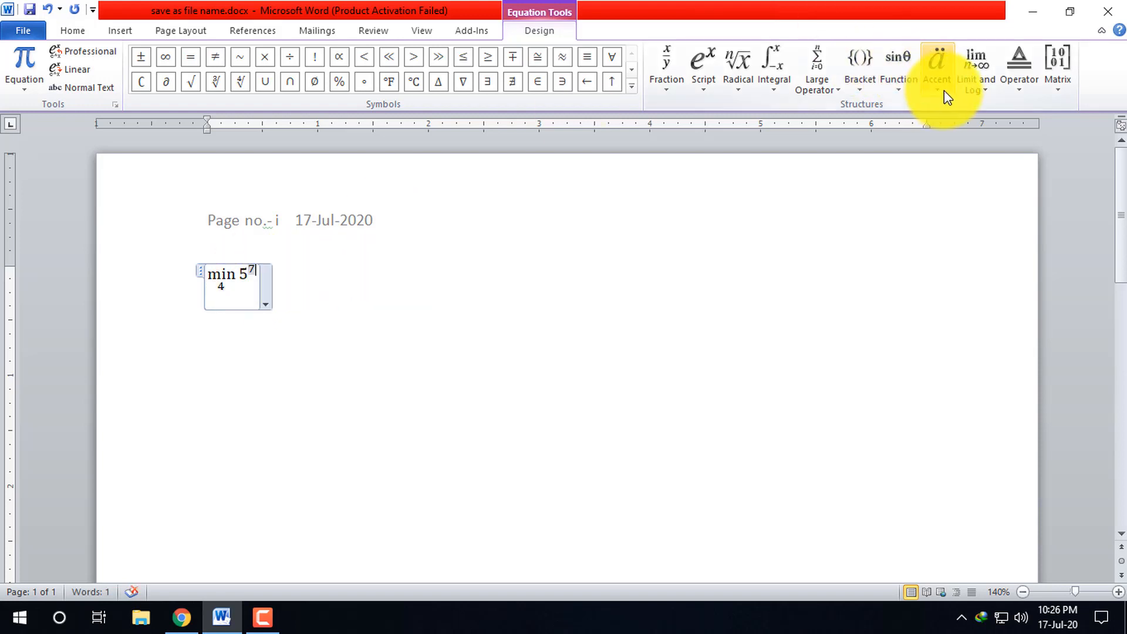
Step: Append the plus-equal operator and the delta-equal-to operator after the 7 in the exponent
left_click(974, 82)
left_click(1020, 85)
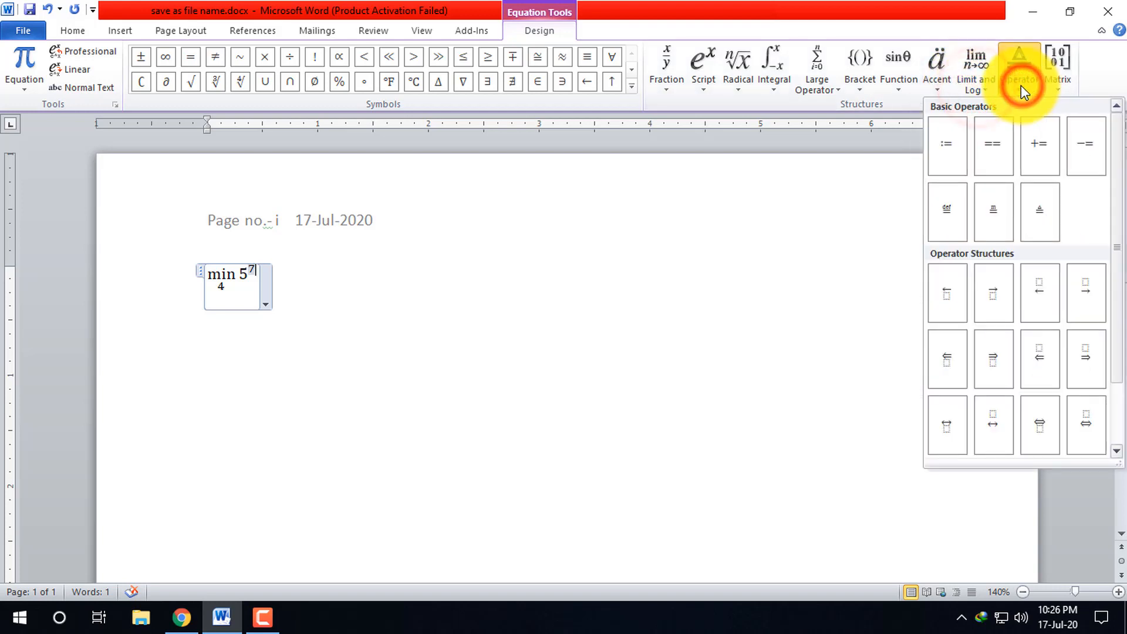
scroll(1033, 333, "down", 2)
scroll(1024, 322, "up", 3)
left_click(1033, 144)
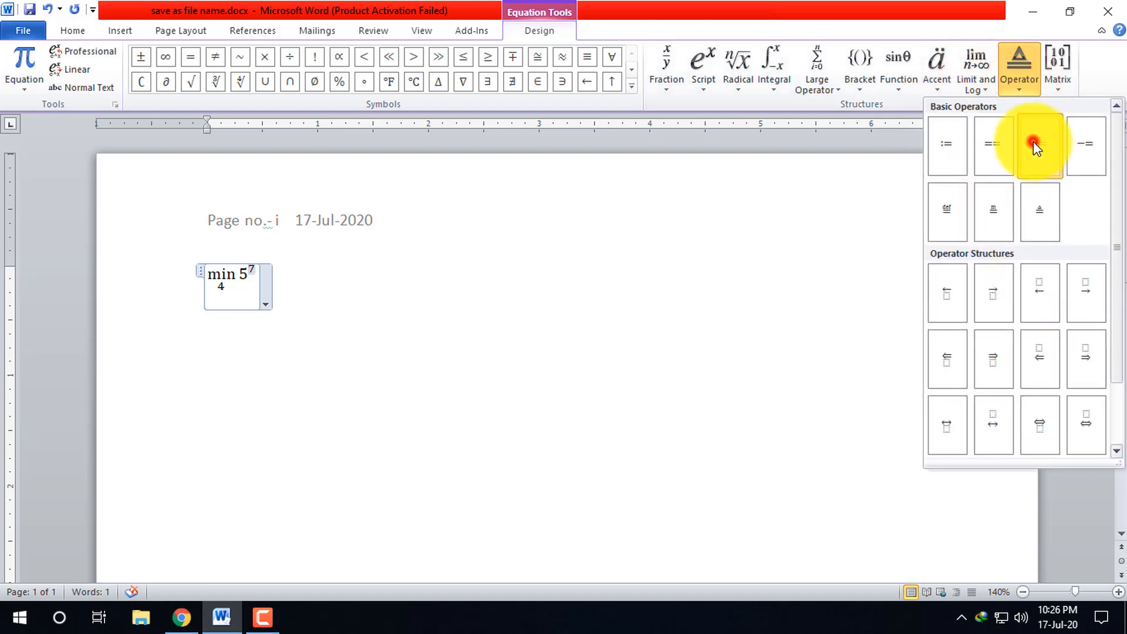
left_click(1021, 89)
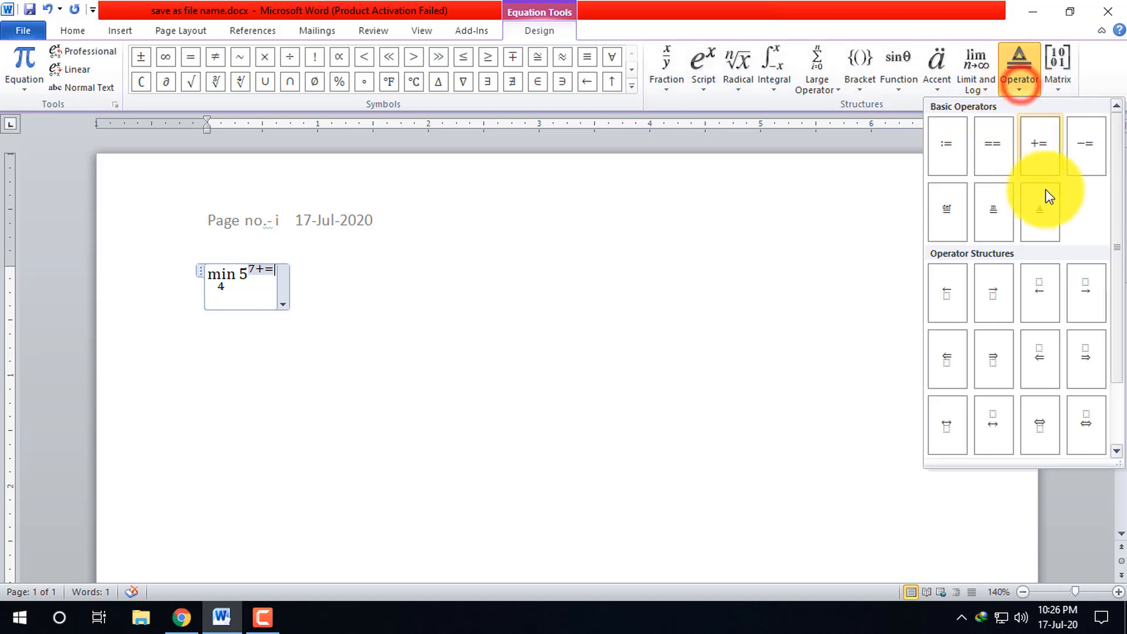
left_click(1043, 203)
left_click(1016, 70)
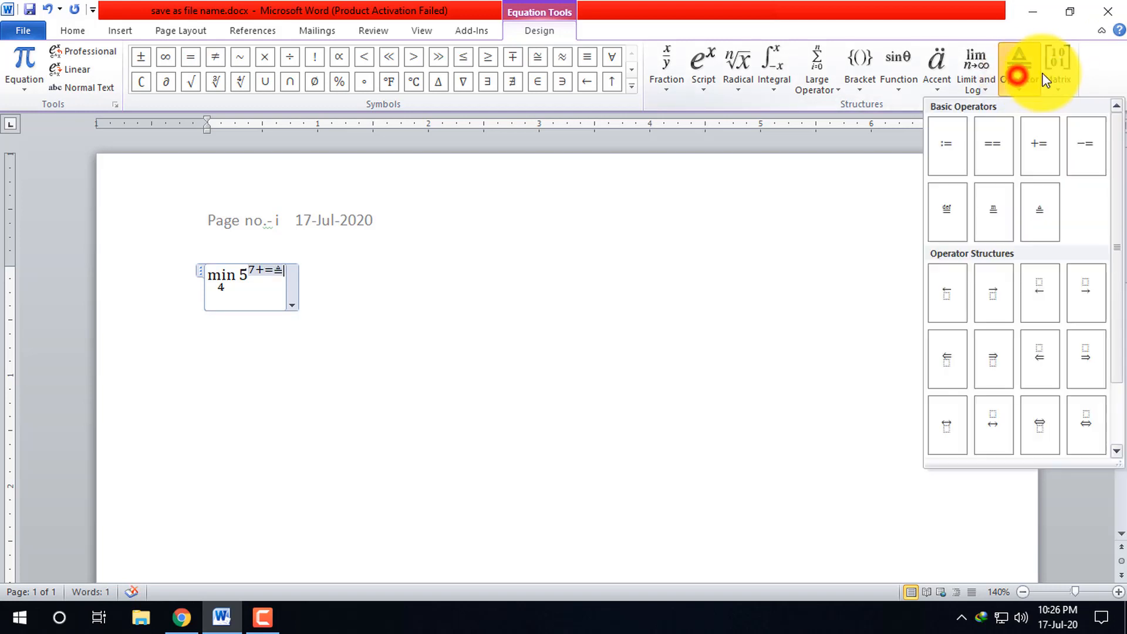
left_click(1057, 70)
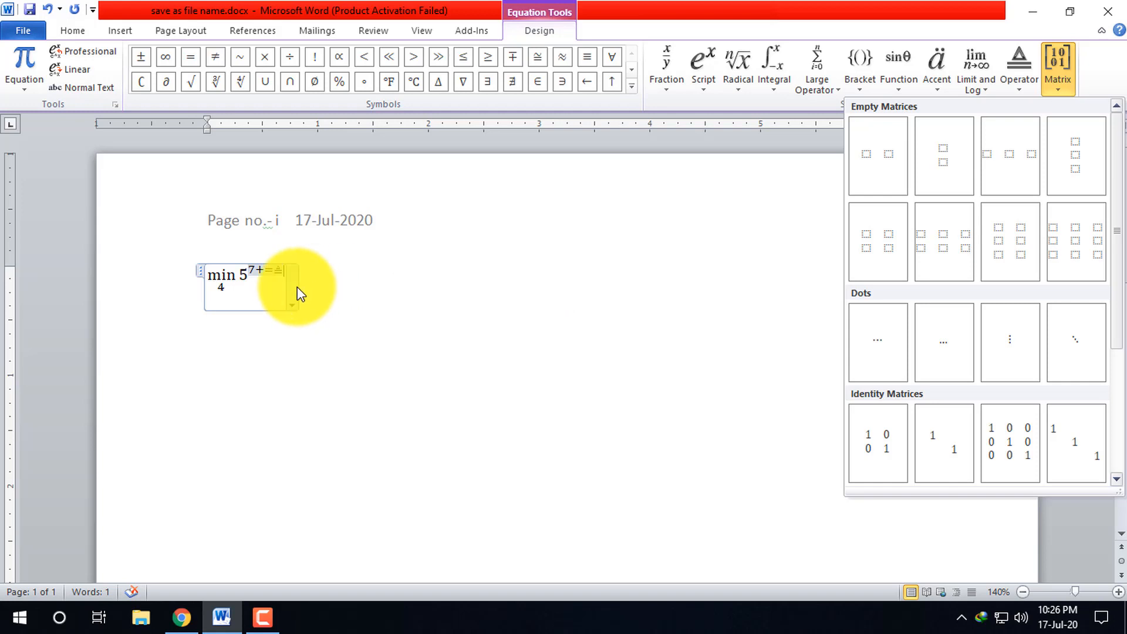
Step: Delete the exponent contents, the argument and finally the whole min equation from the document
left_click(267, 287)
key("BackSpace")
key("BackSpace")
key("BackSpace")
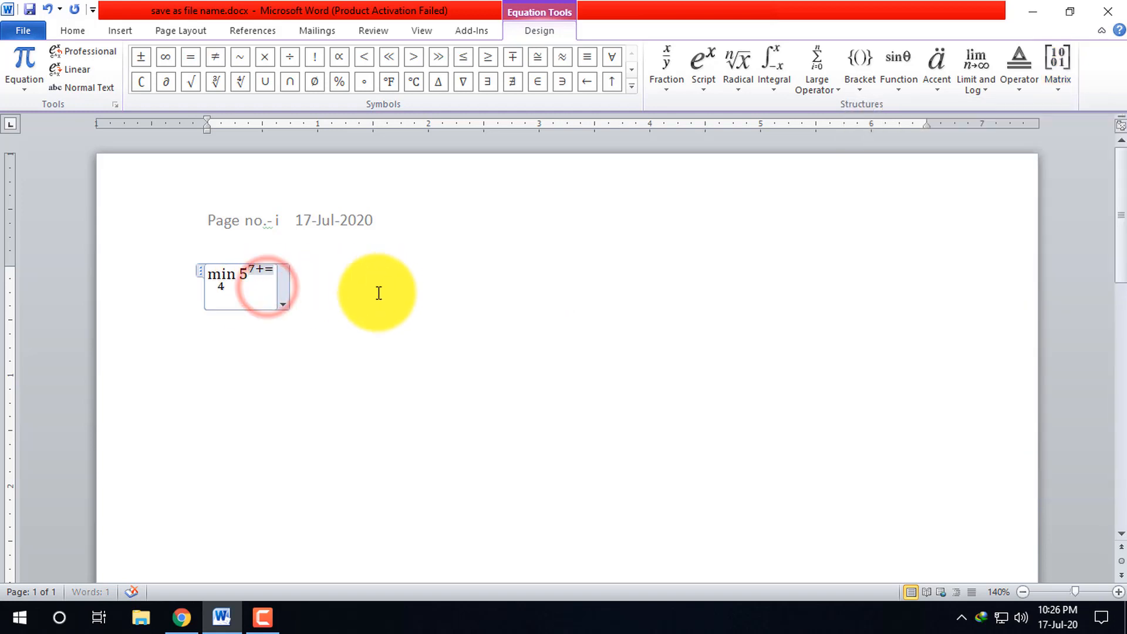
key("BackSpace")
key("BackSpace")
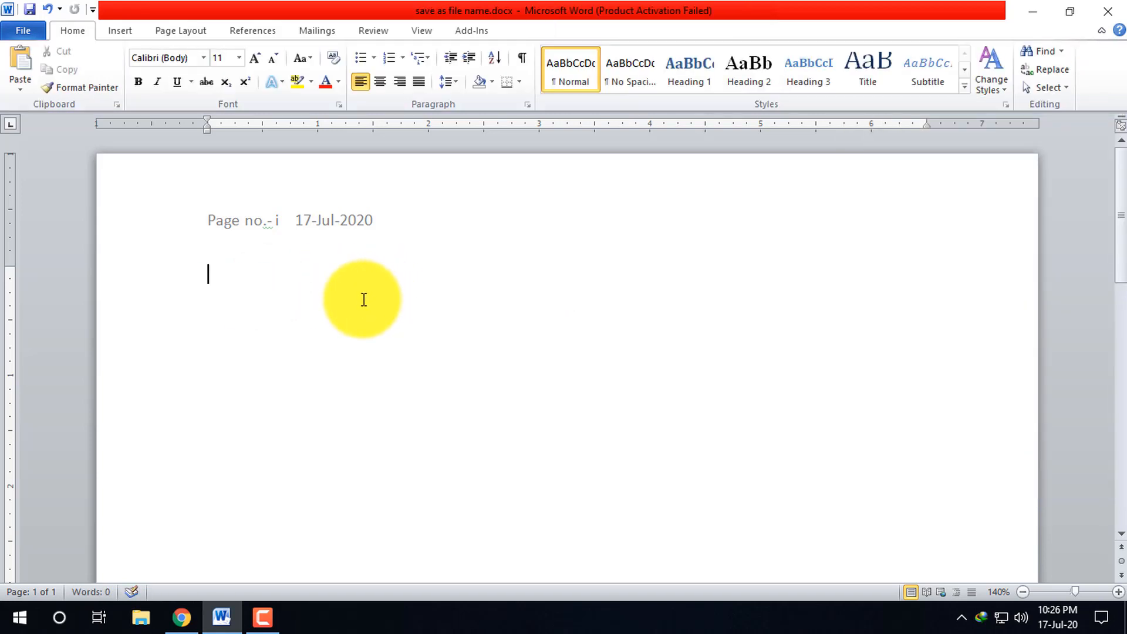
Step: Bring back the deleted min equation and wrap it in an empty 3×3 matrix
key("ctrl+z")
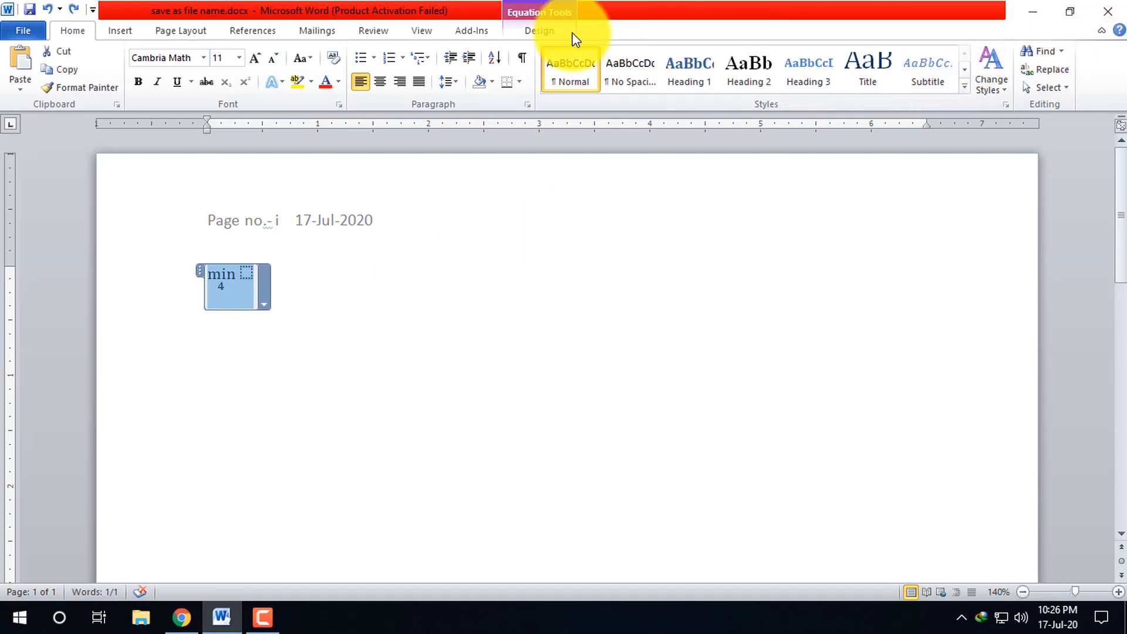
left_click(549, 32)
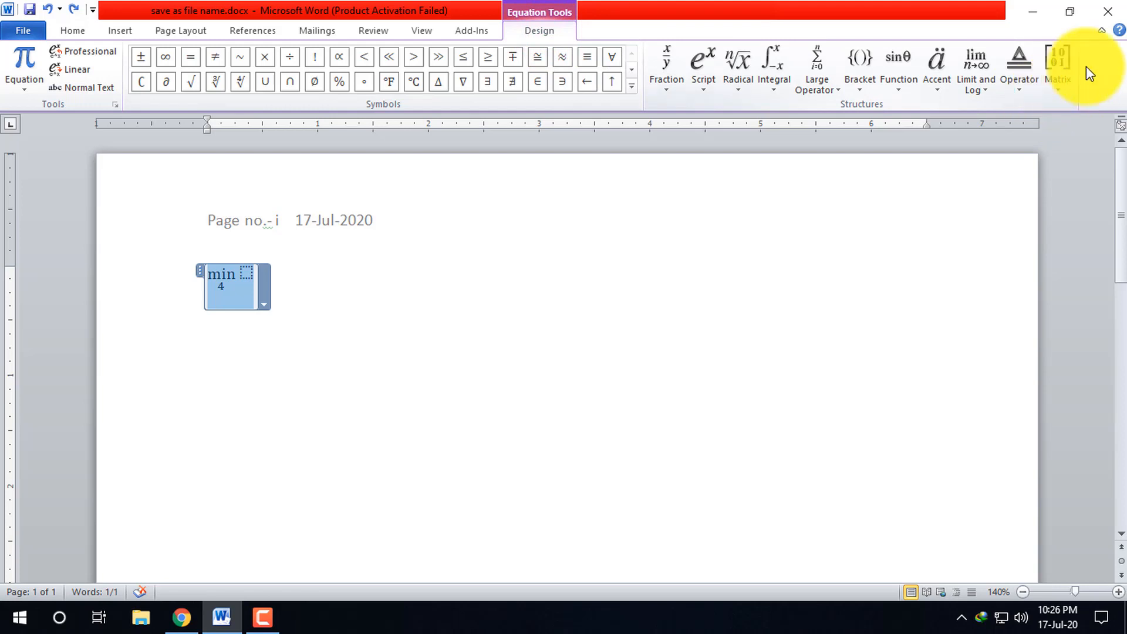
left_click(1065, 71)
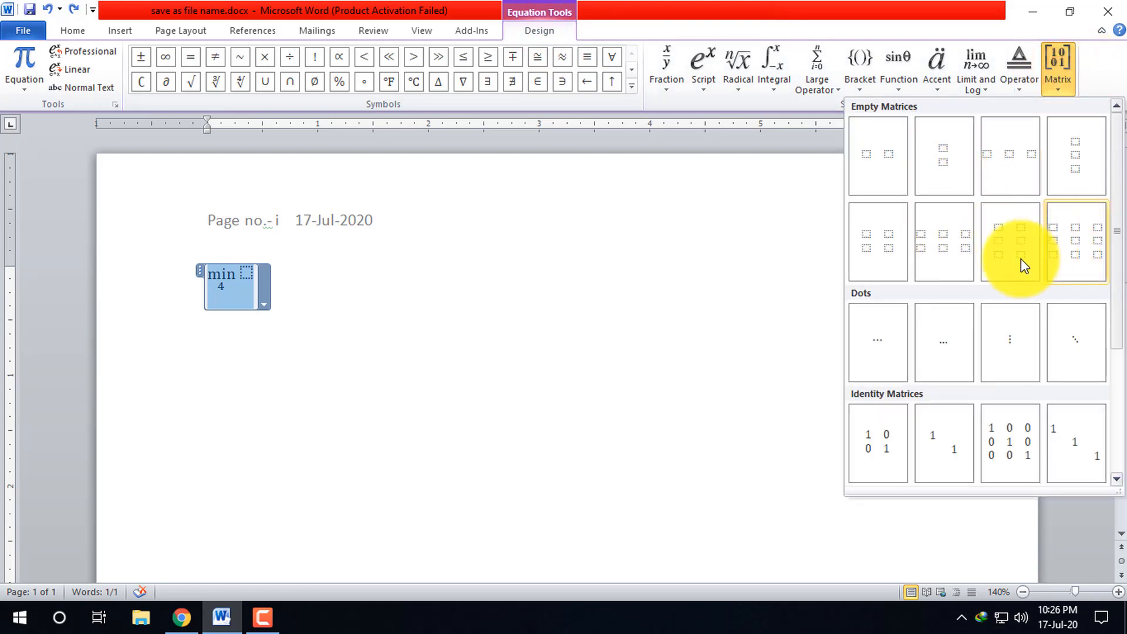
scroll(1047, 396, "down", 2)
scroll(1078, 281, "up", 2)
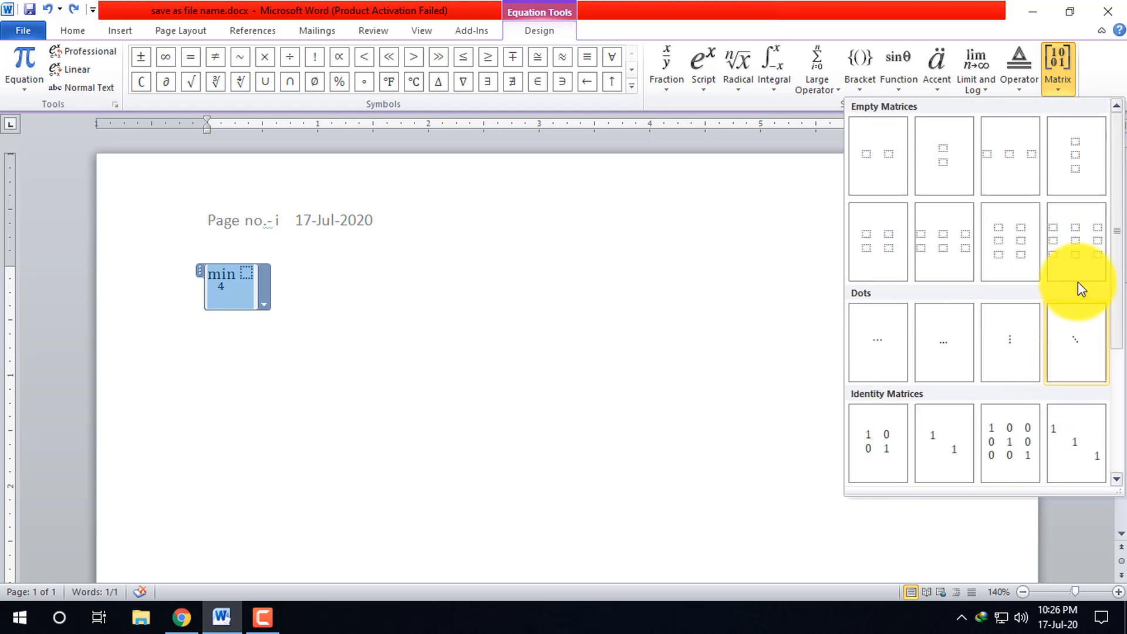
left_click(1073, 249)
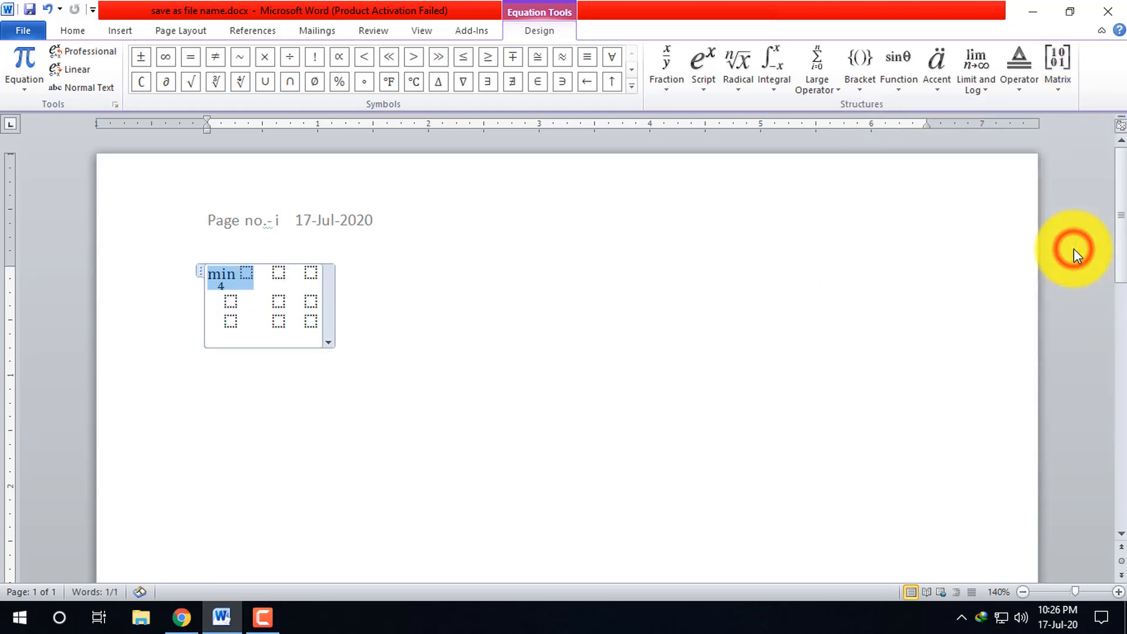
Step: Clear the min expression from the first cell of the 3×3 matrix
left_click(226, 275)
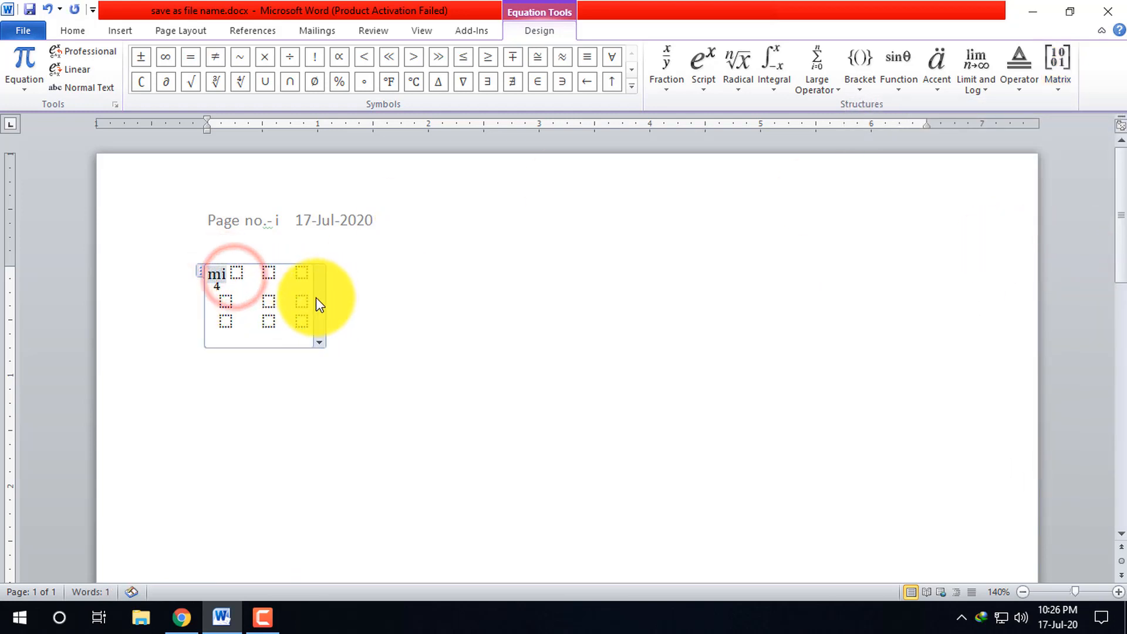
key("BackSpace")
key("BackSpace")
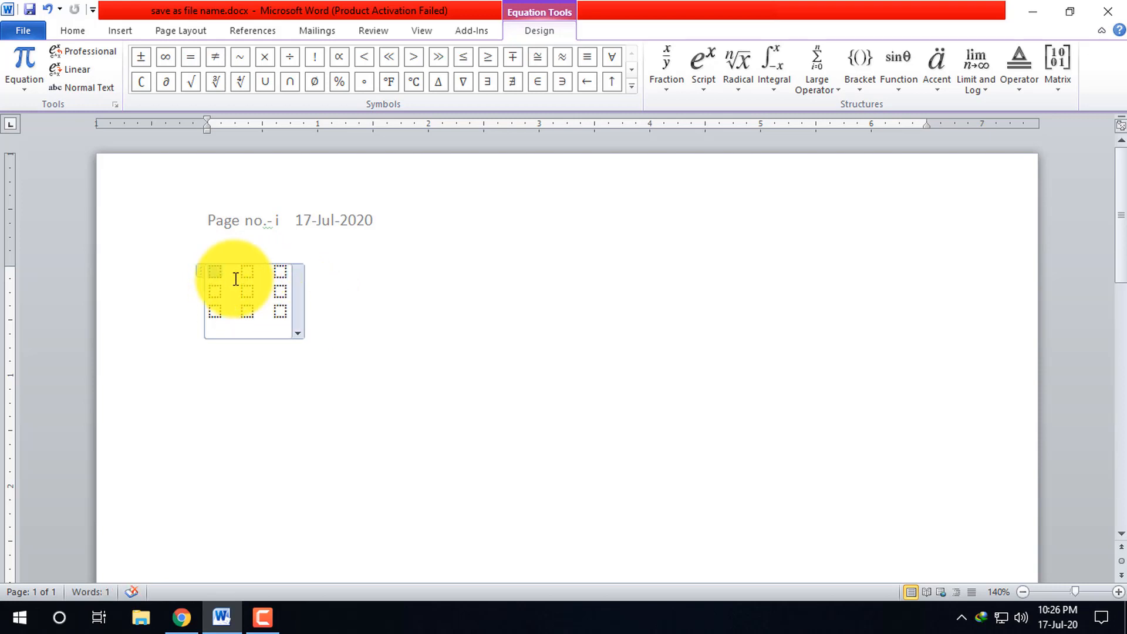
Step: Try to nest the whole 3×3 matrix inside an empty 3×2 matrix, then undo the insertion
left_click(284, 317)
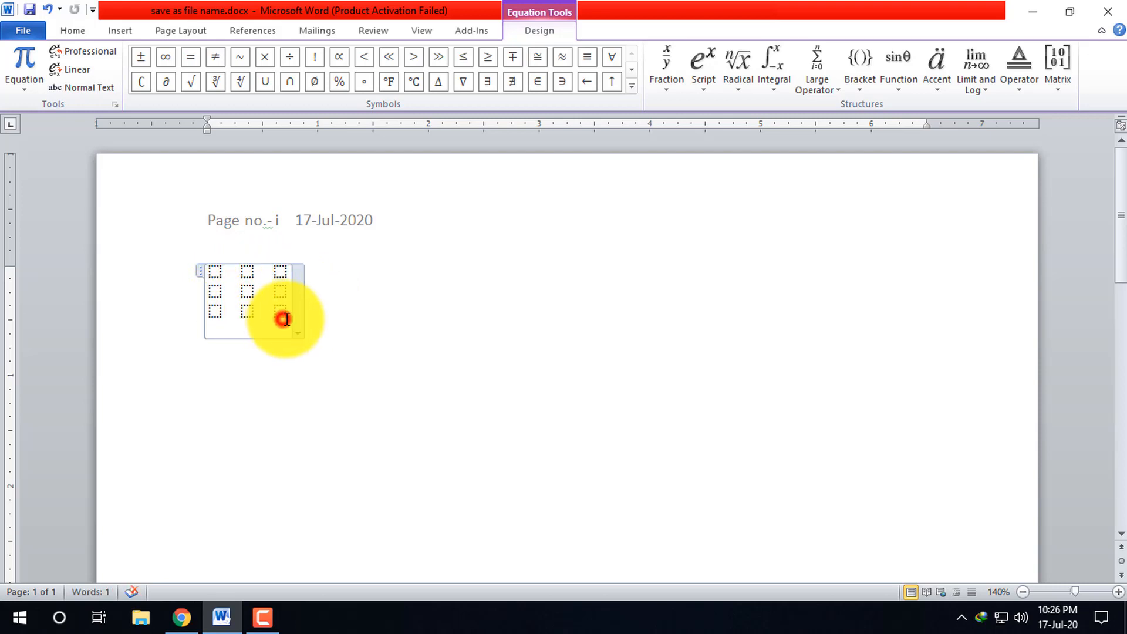
triple_click(286, 288)
left_click(1062, 91)
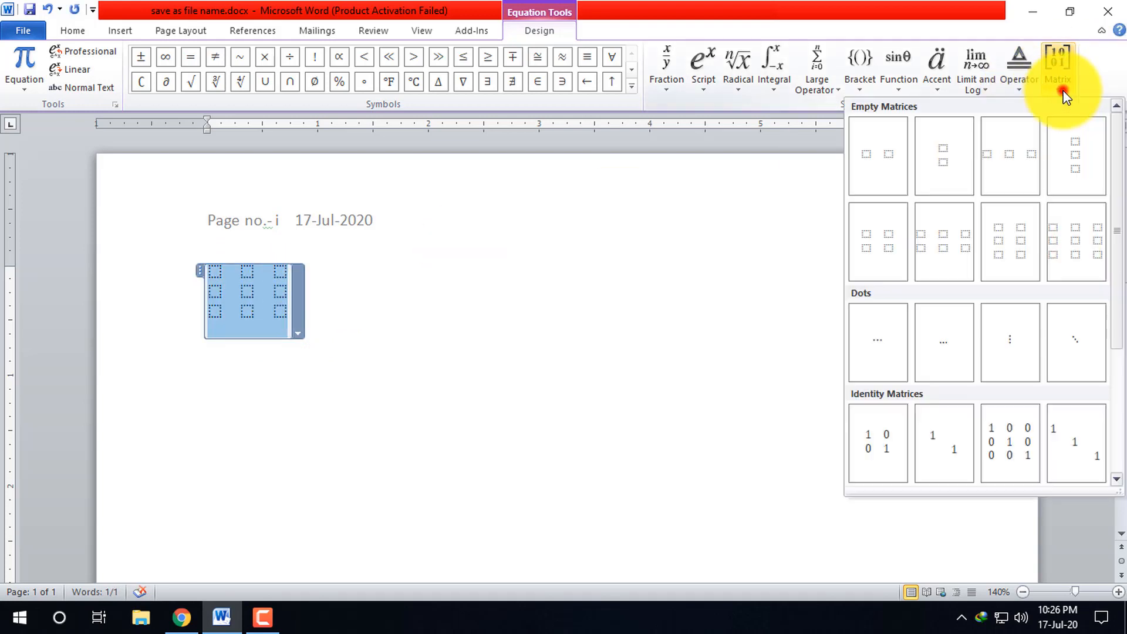
left_click(1002, 241)
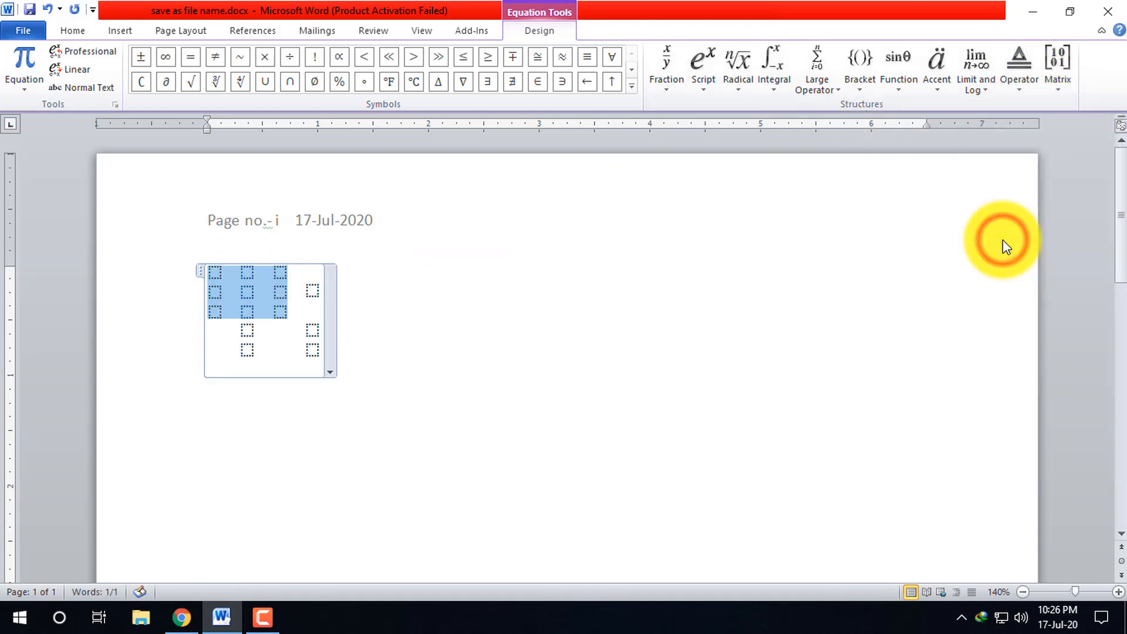
key("ctrl+z")
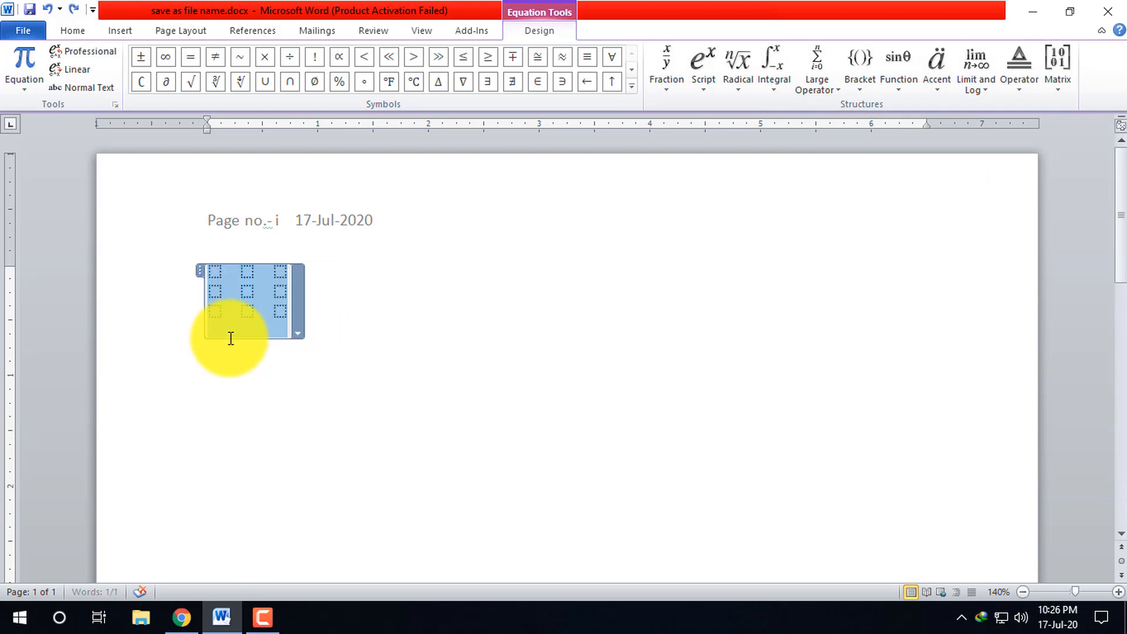
Step: Delete the 3×3 matrix equation and insert a new equation containing an empty 3×3 matrix in its place
left_click(285, 304)
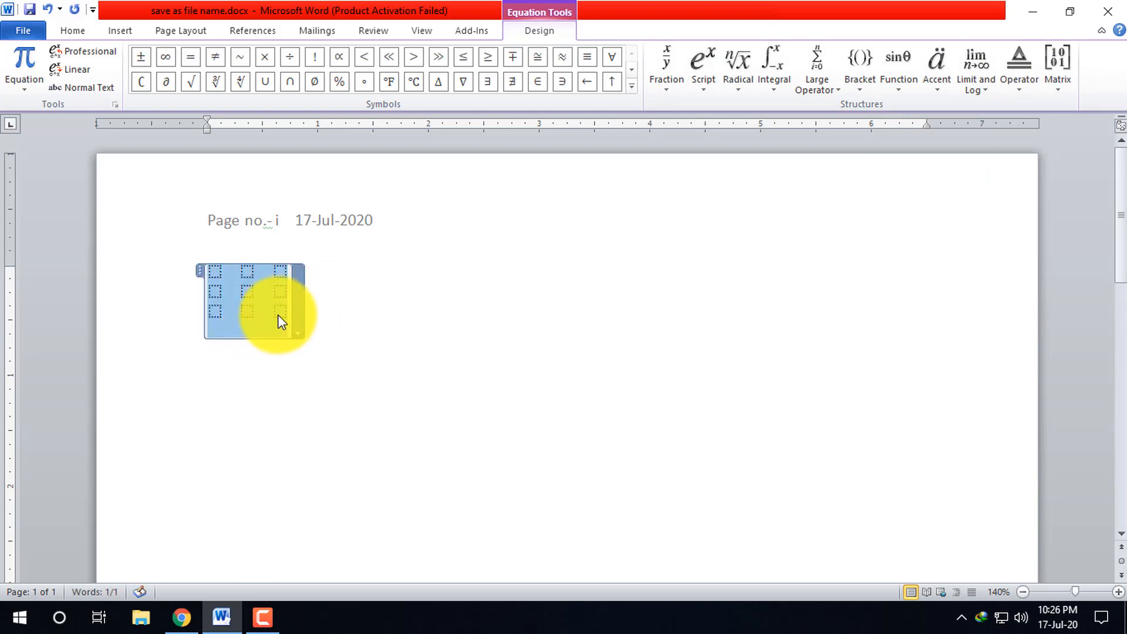
key("Delete")
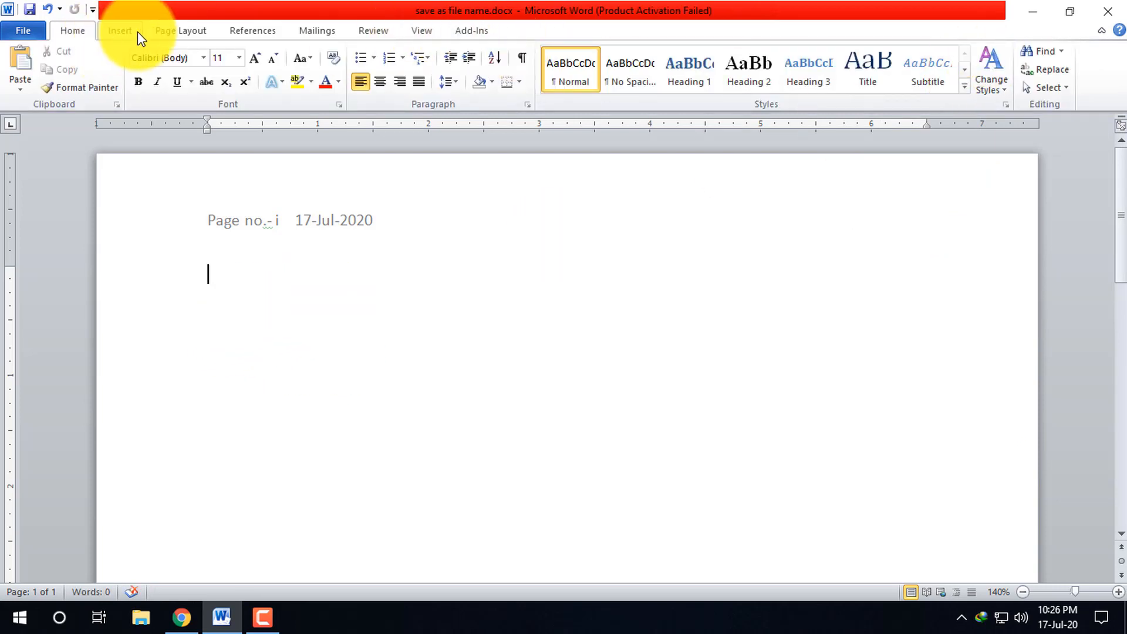
left_click(121, 32)
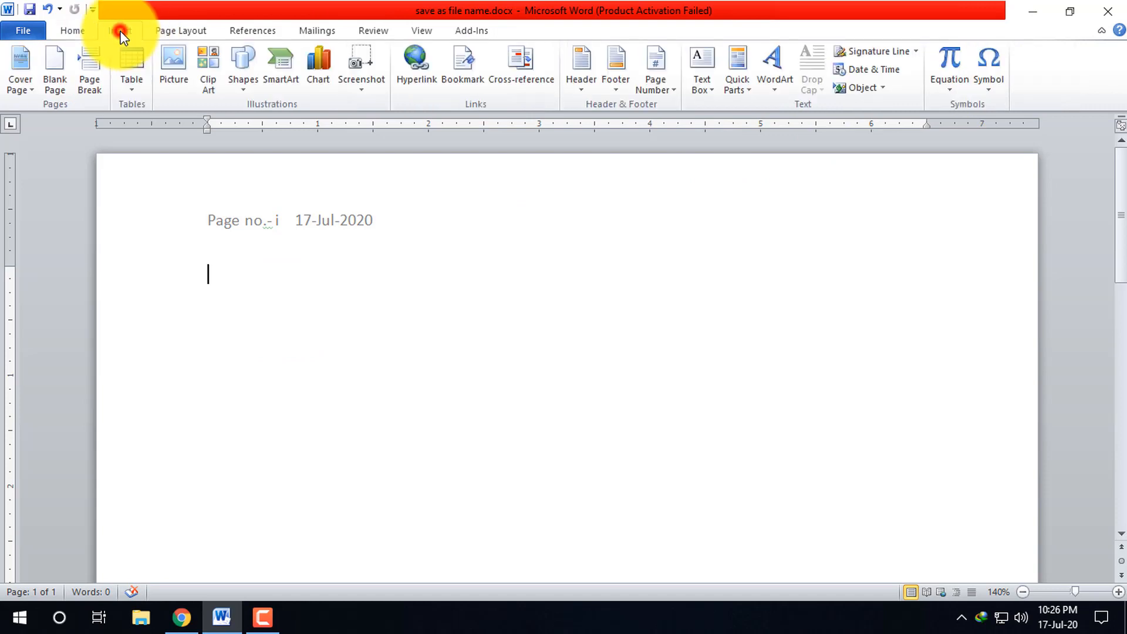
left_click(959, 69)
left_click(1054, 66)
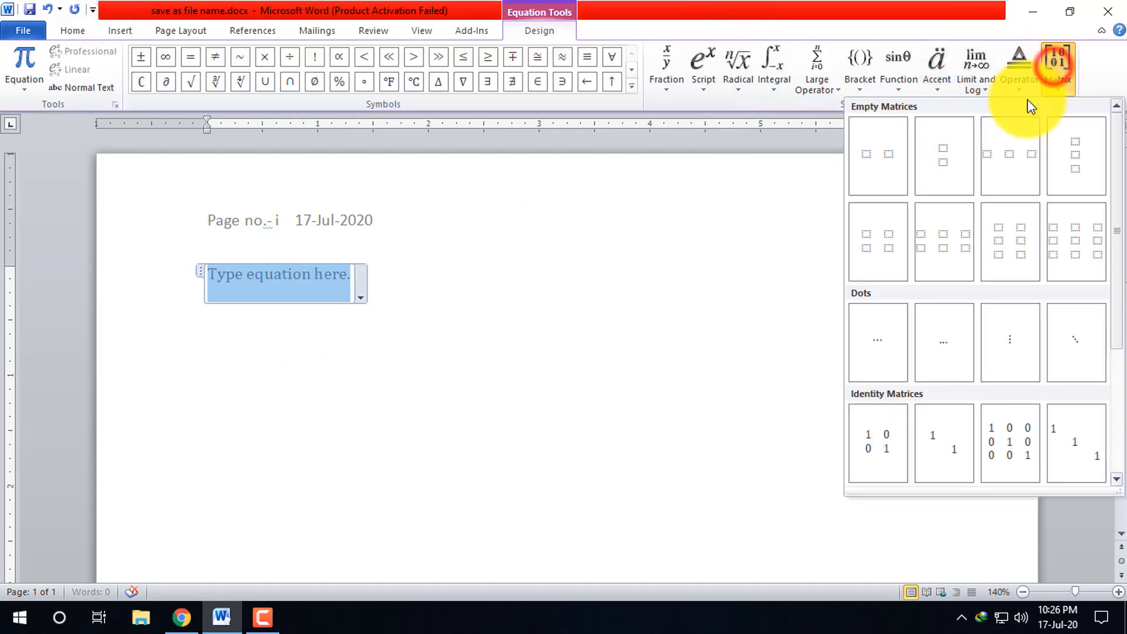
left_click(1076, 247)
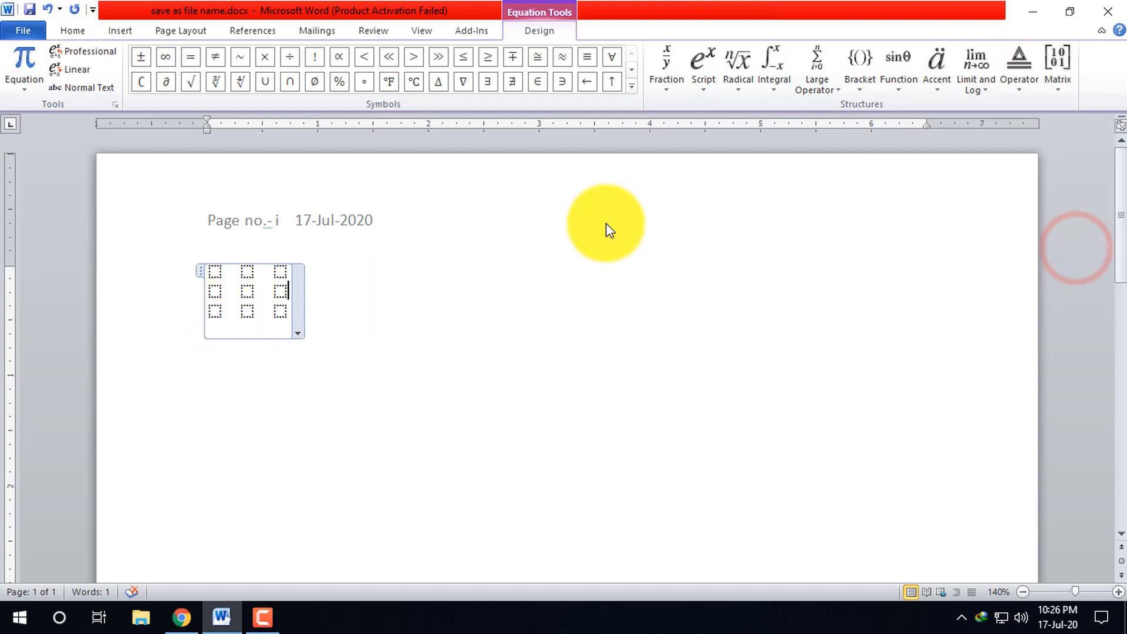
left_click(1056, 69)
scroll(997, 411, "down", 2)
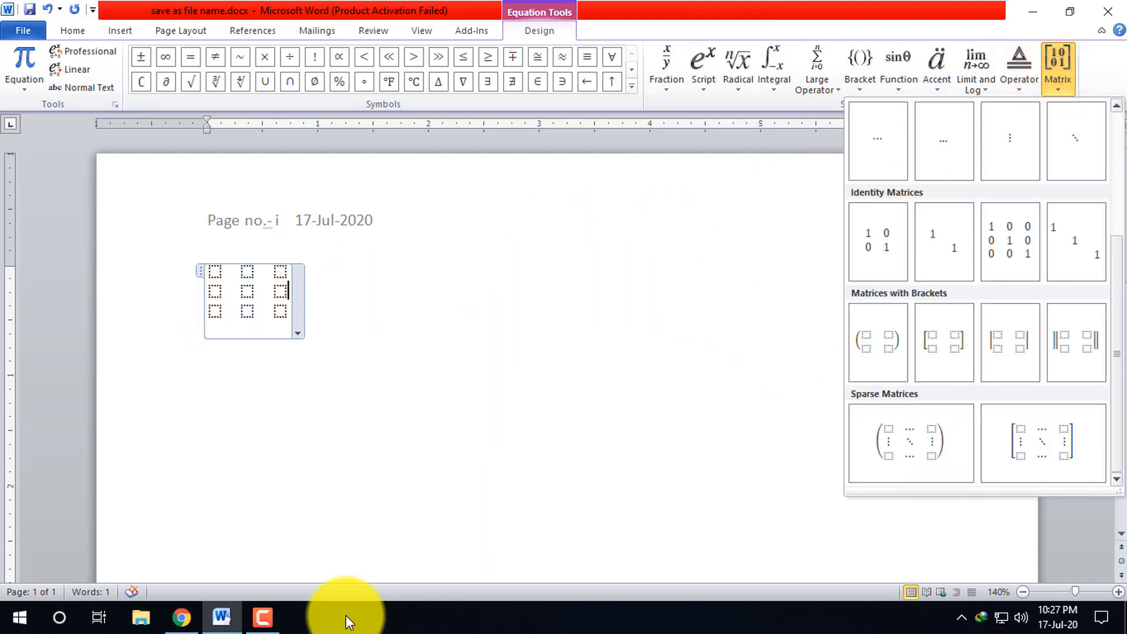
left_click(262, 616)
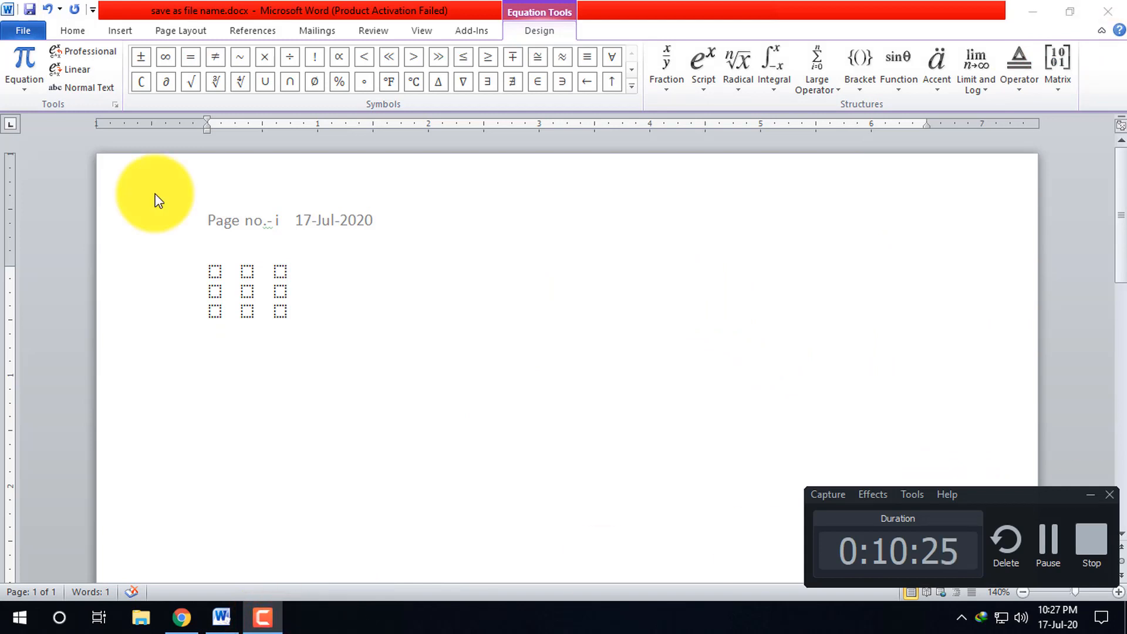